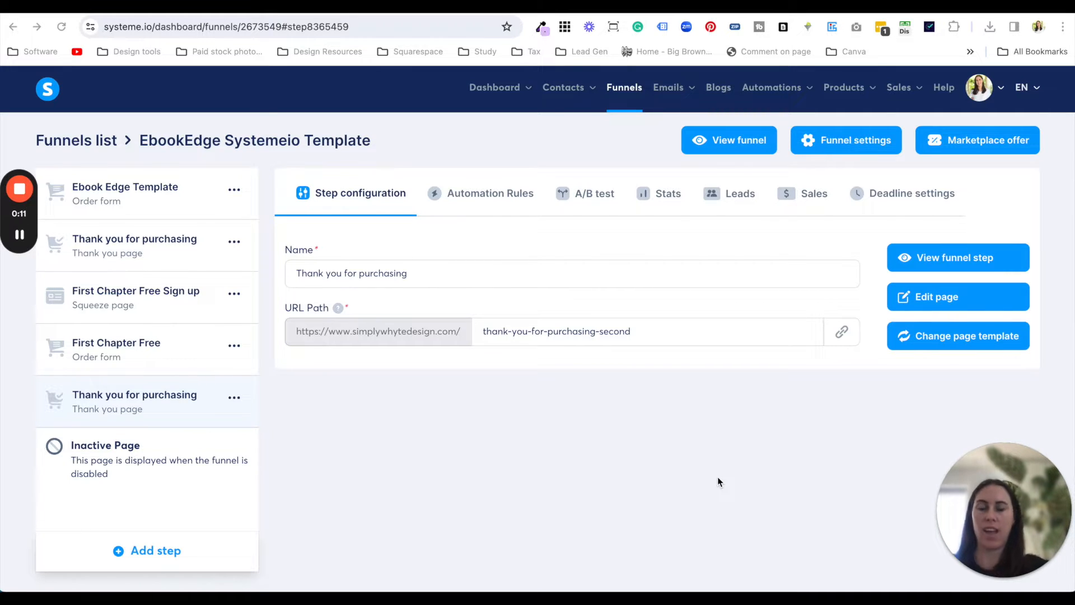
# - Open the Ebook Edge Template order form step, then switch to its published sales page and view the headline section
pyautogui.click(196, 197)
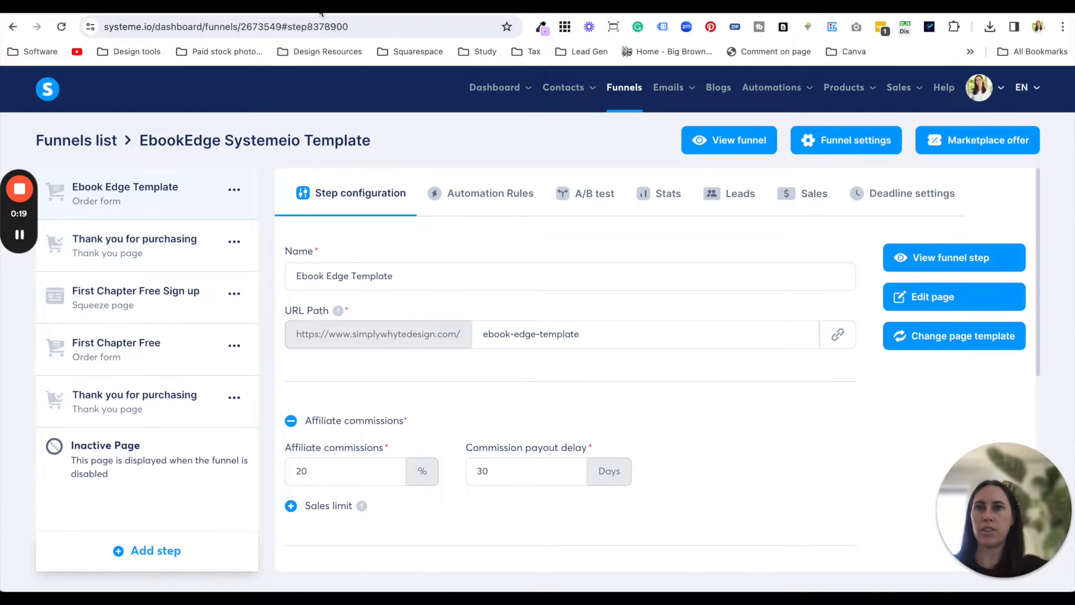
pyautogui.click(323, 8)
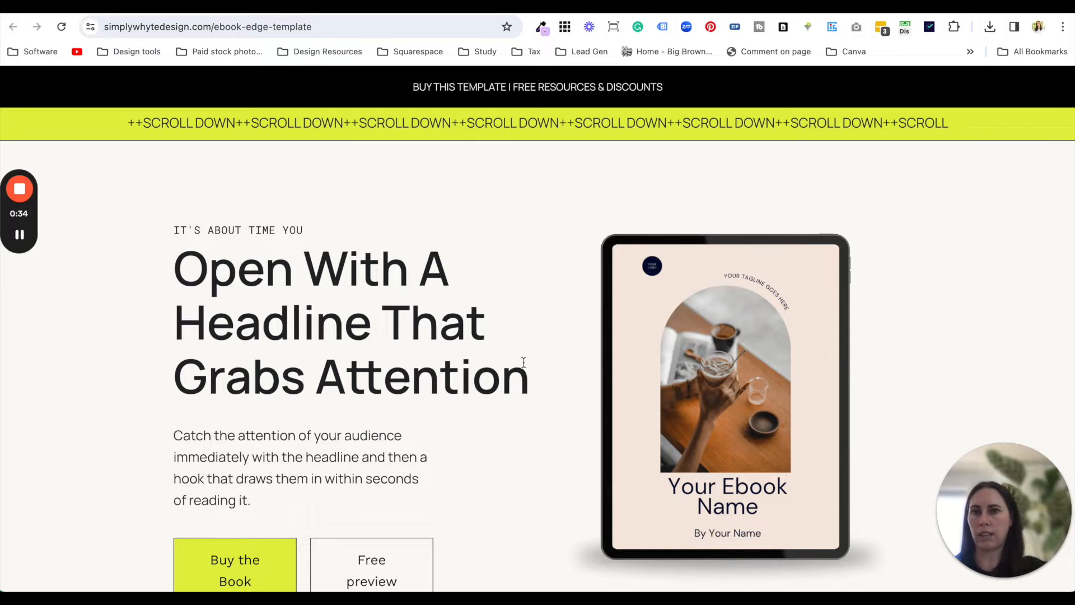
pyautogui.scroll(-2, 525, 372)
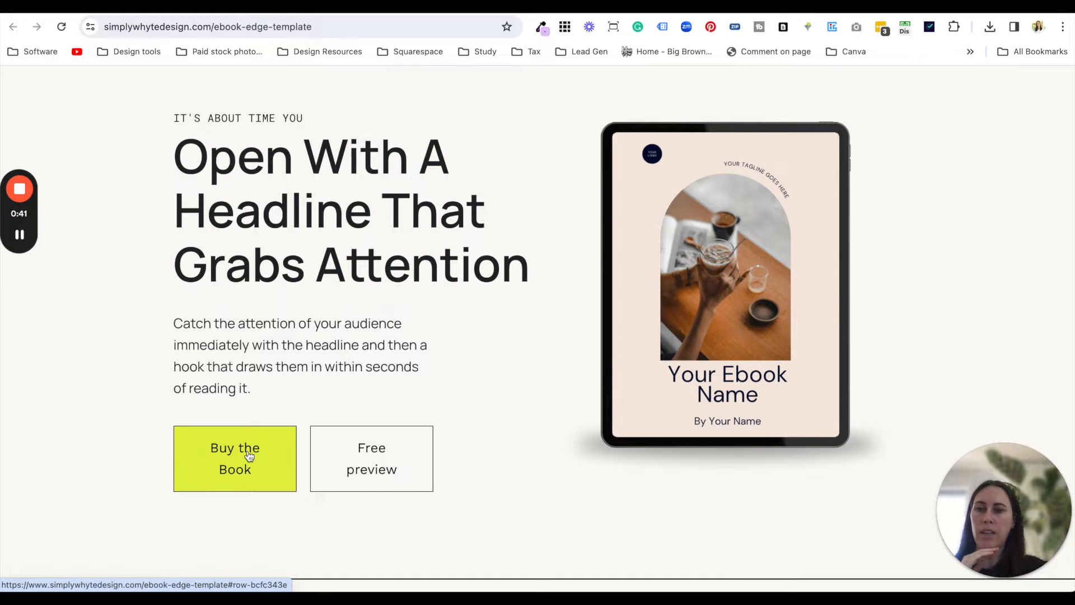
pyautogui.scroll(1, 249, 454)
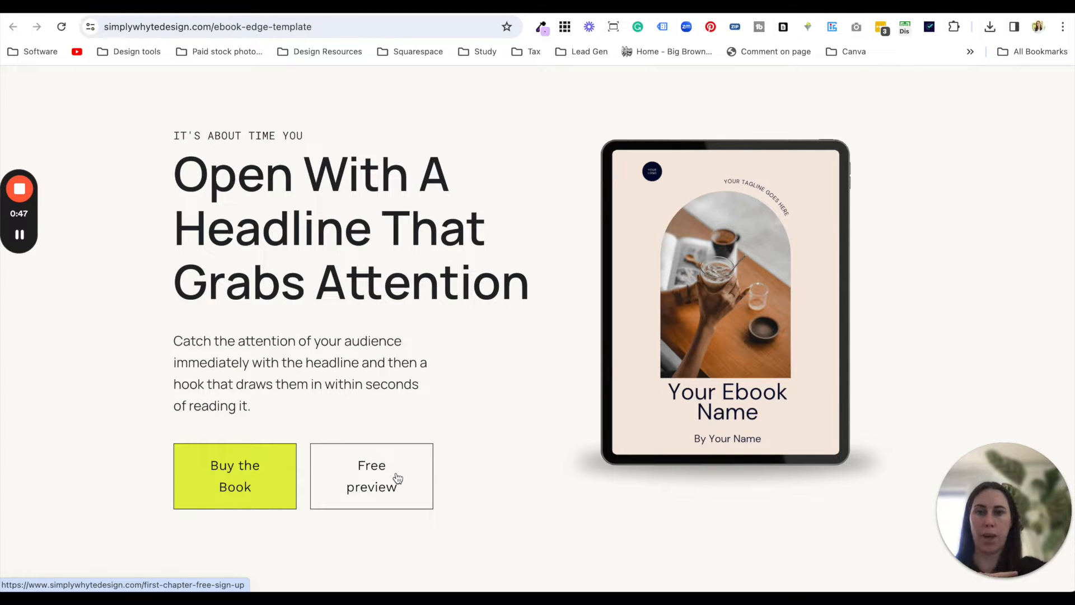
# - Examine the sales page's guiding statement, three frustration points and three solution points
pyautogui.scroll(-4, 452, 454)
pyautogui.scroll(-2, 452, 454)
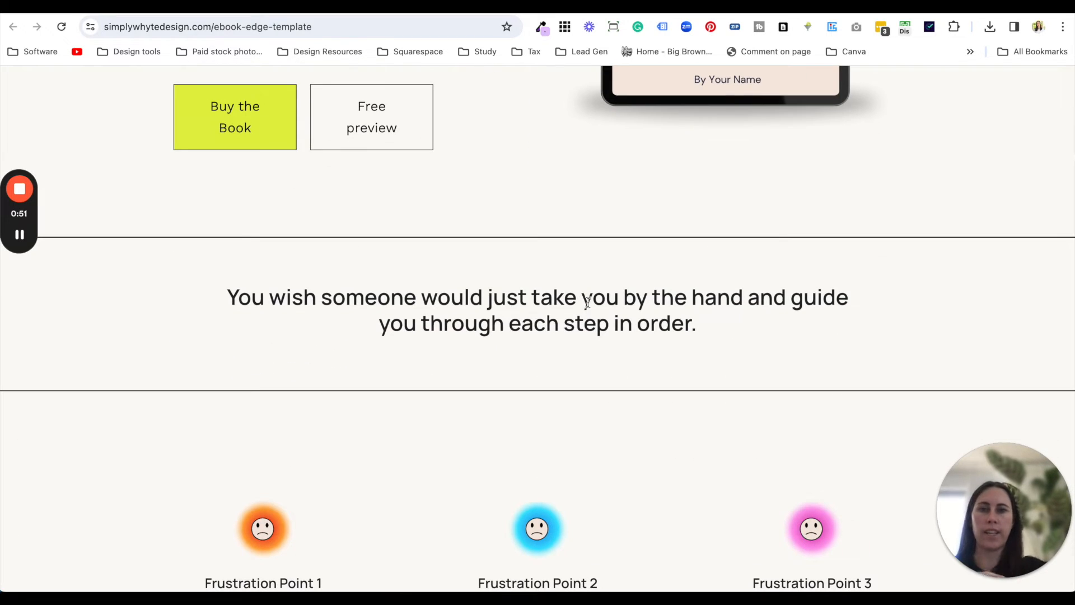
pyautogui.scroll(-2, 622, 348)
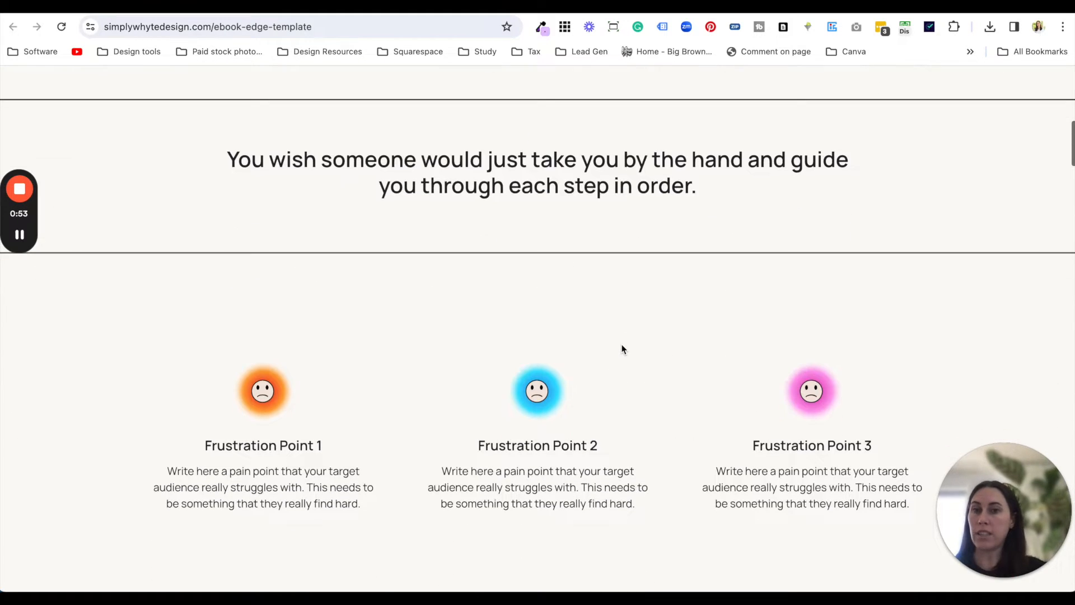
pyautogui.scroll(-1, 624, 349)
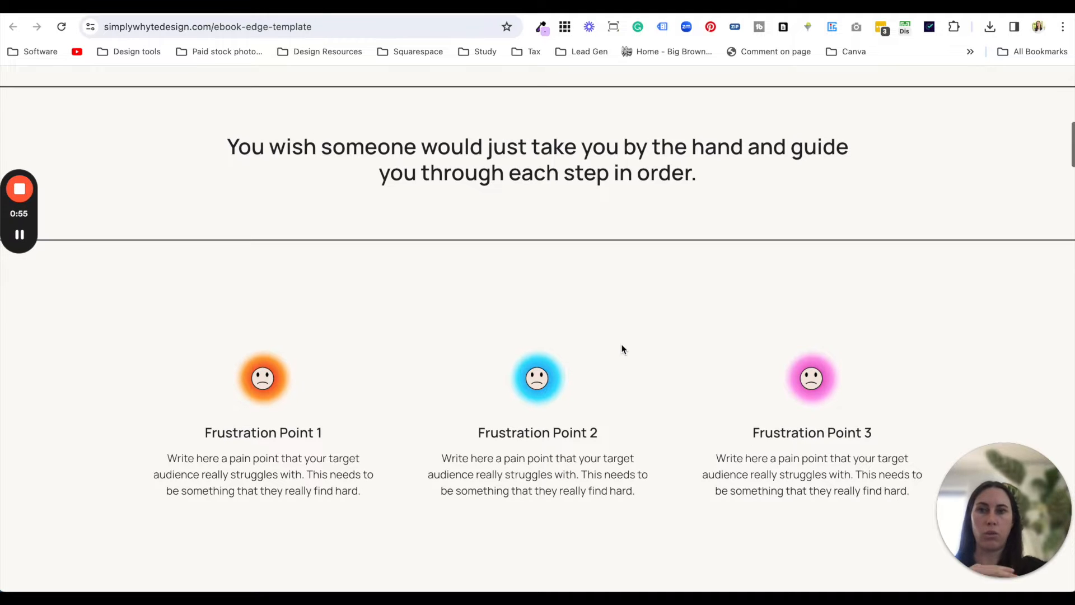
pyautogui.scroll(-1, 623, 349)
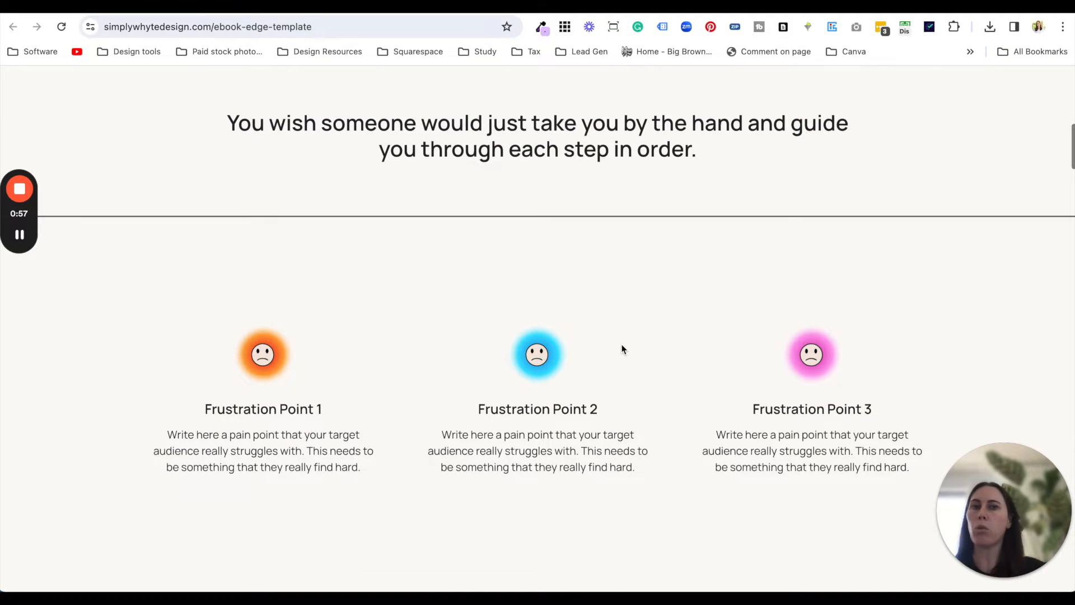
pyautogui.scroll(-5, 622, 346)
pyautogui.scroll(-12, 621, 345)
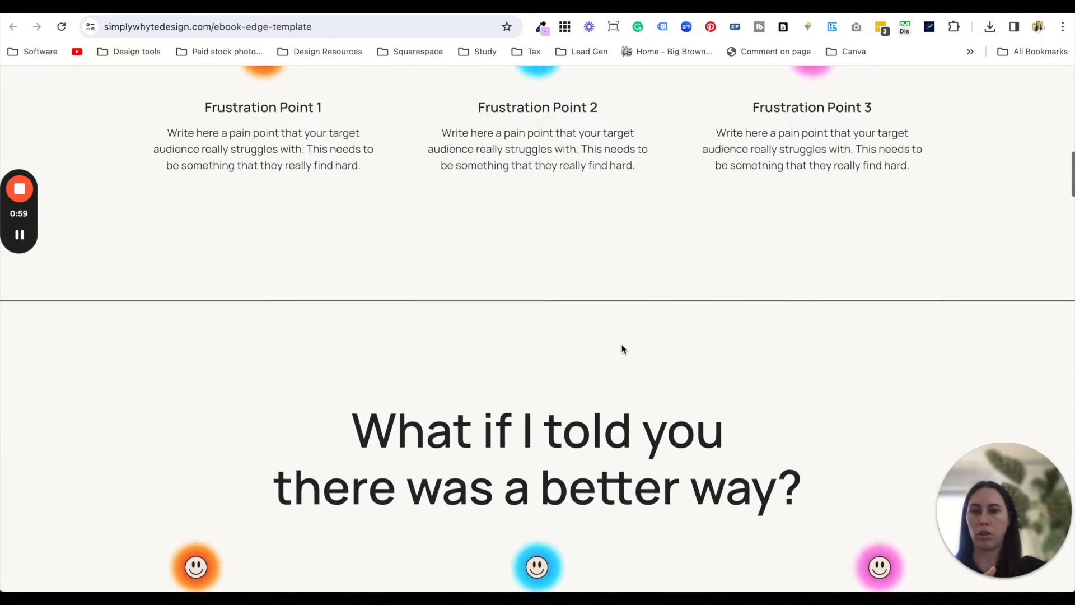
pyautogui.scroll(-3, 621, 349)
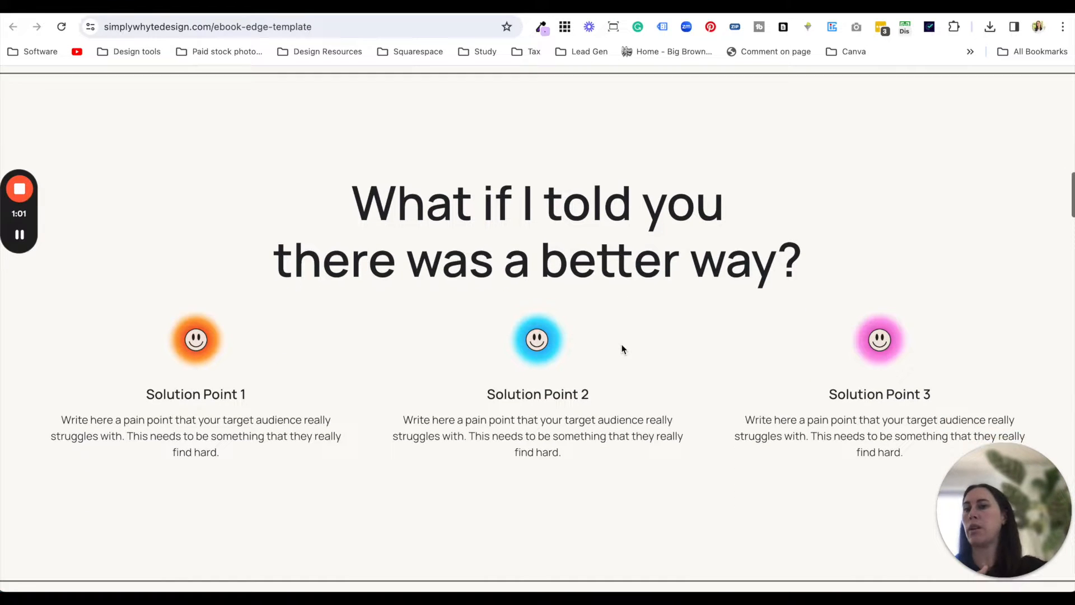
pyautogui.scroll(-7, 623, 349)
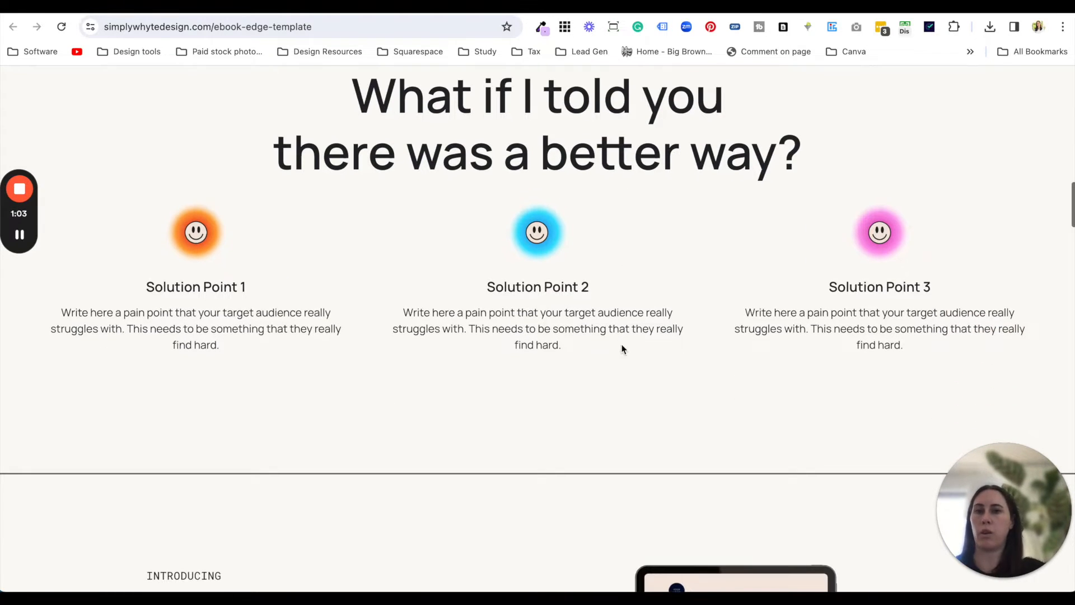
pyautogui.scroll(-5, 590, 334)
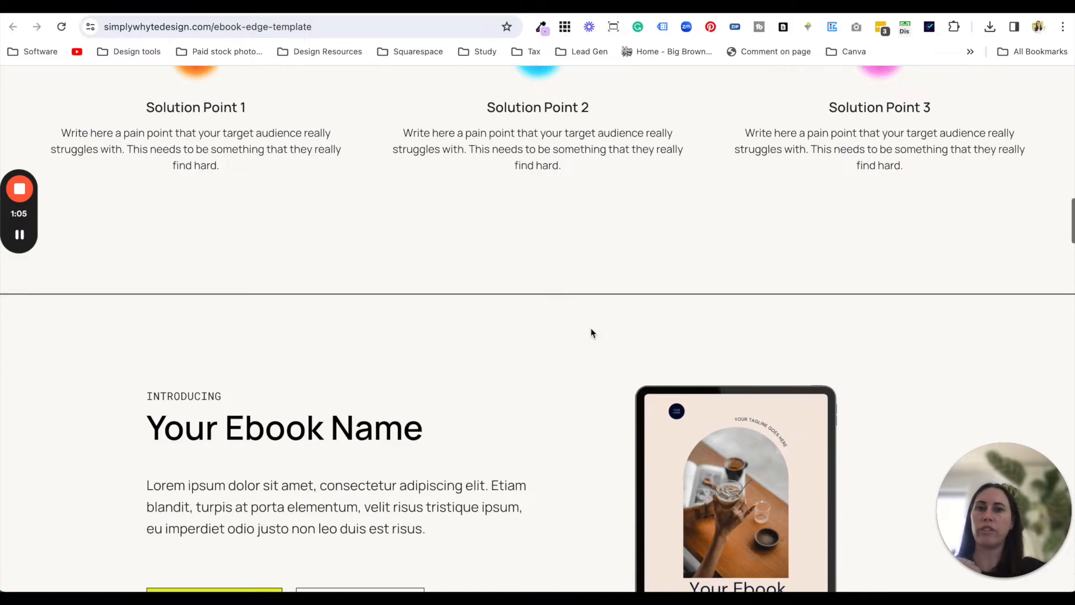
# - Follow the Buy the Book link in the ebook introduction section to the checkout form
pyautogui.scroll(-5, 577, 392)
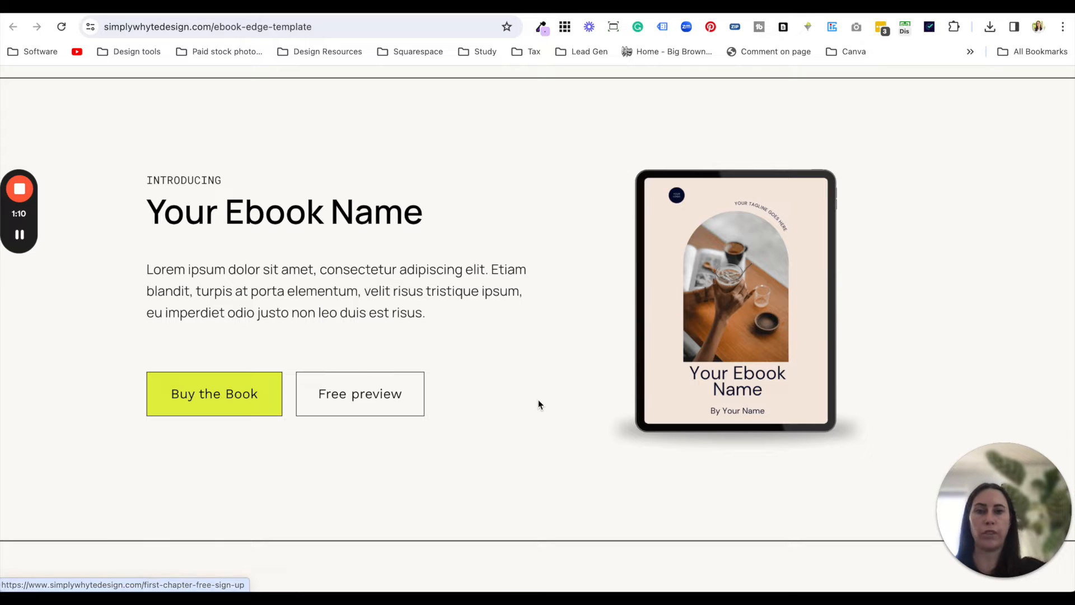
pyautogui.click(224, 407)
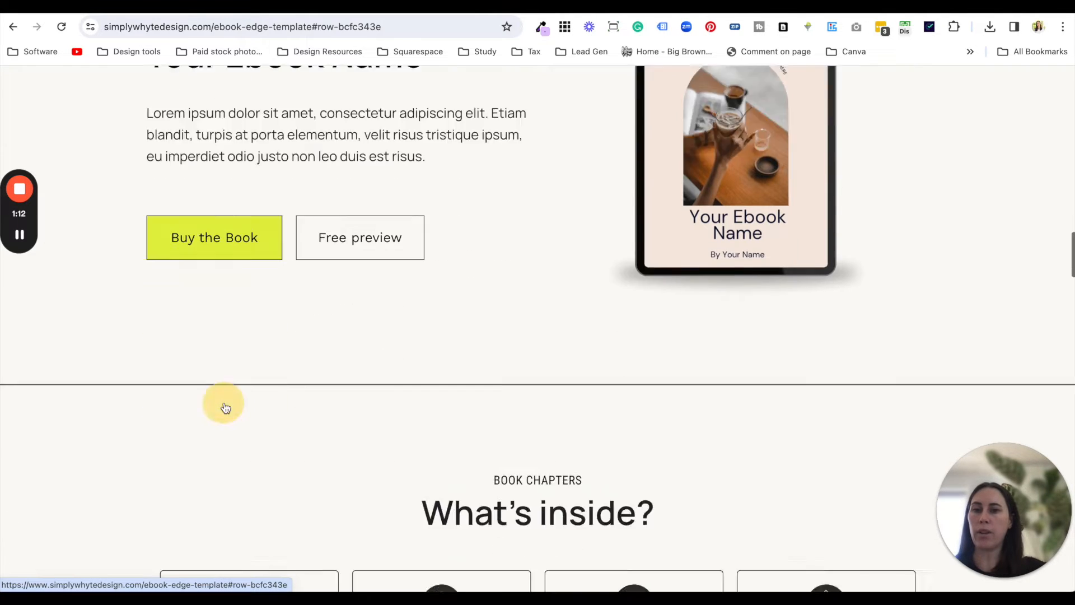
pyautogui.scroll(-1, 587, 445)
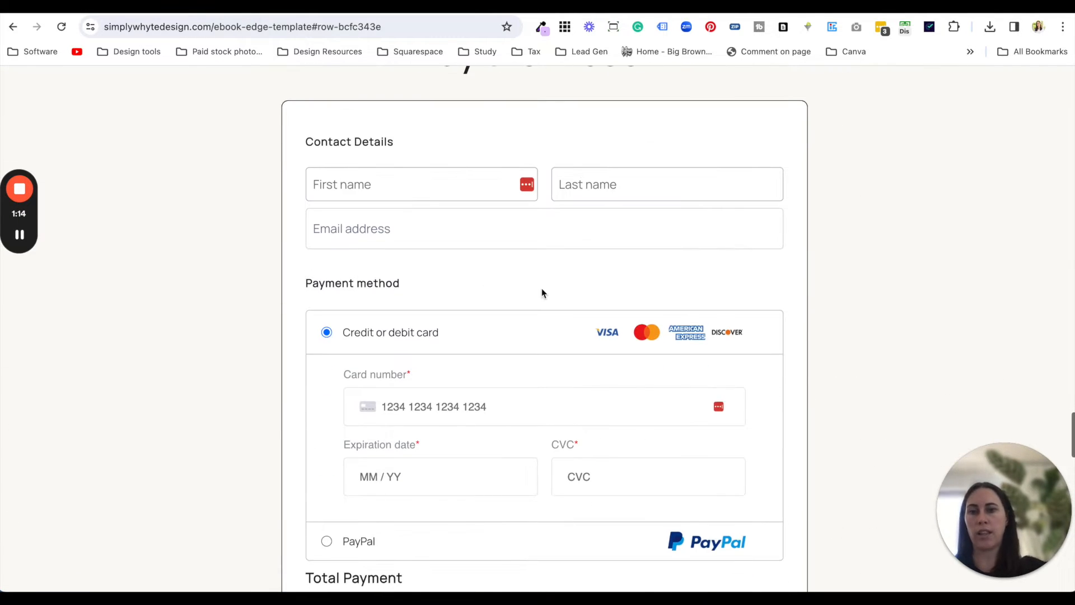
# - Go back up to the book chapters section and review the chapter cards and the call-to-action below them
pyautogui.scroll(20, 519, 423)
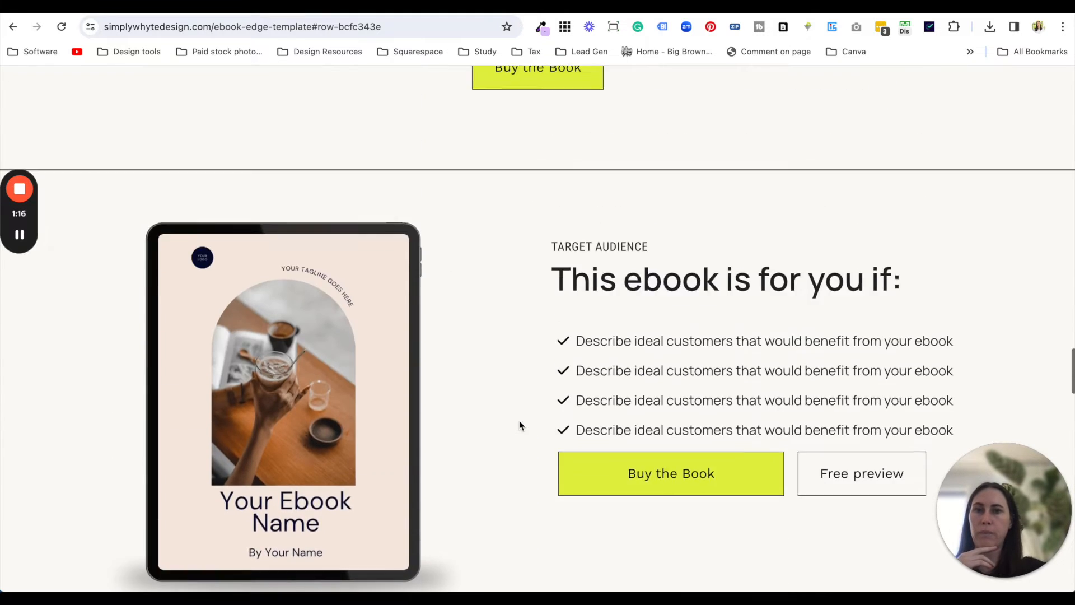
pyautogui.scroll(10, 519, 420)
pyautogui.scroll(-3, 519, 420)
pyautogui.scroll(-3, 519, 420)
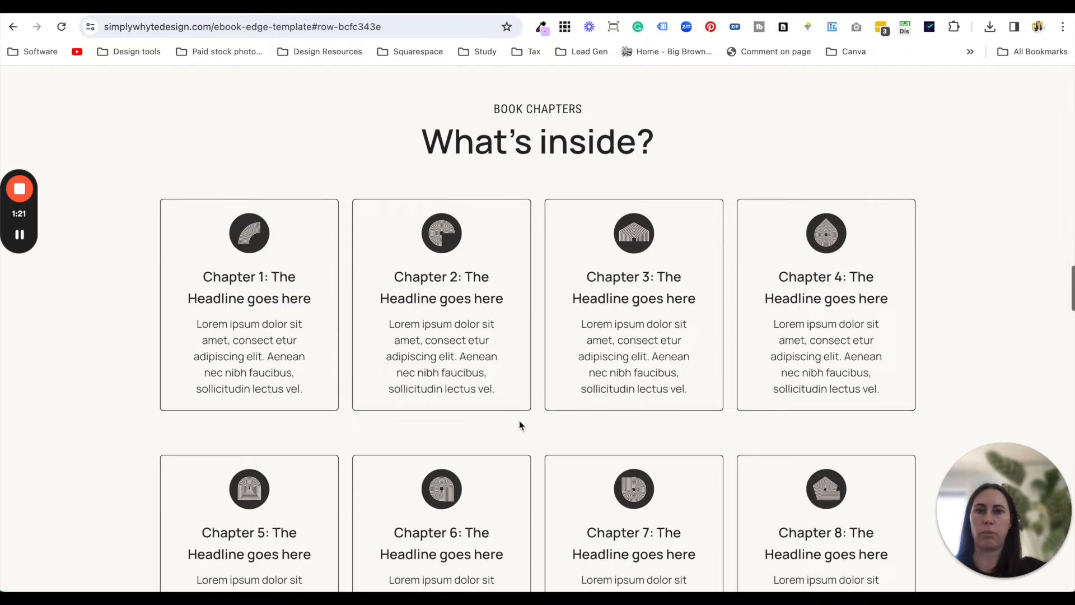
pyautogui.scroll(-8, 804, 340)
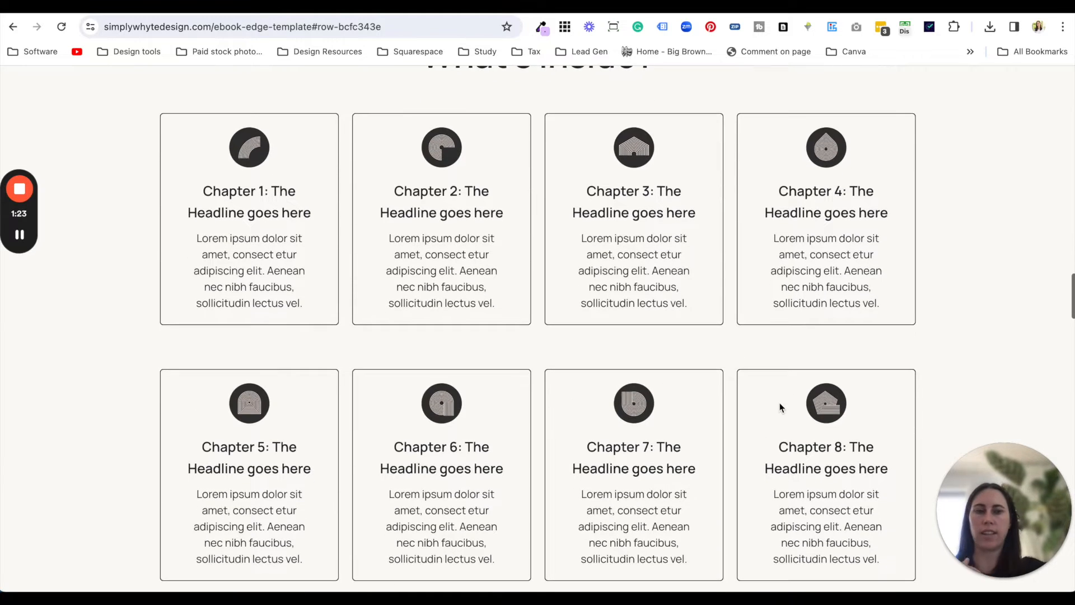
pyautogui.scroll(-1, 781, 407)
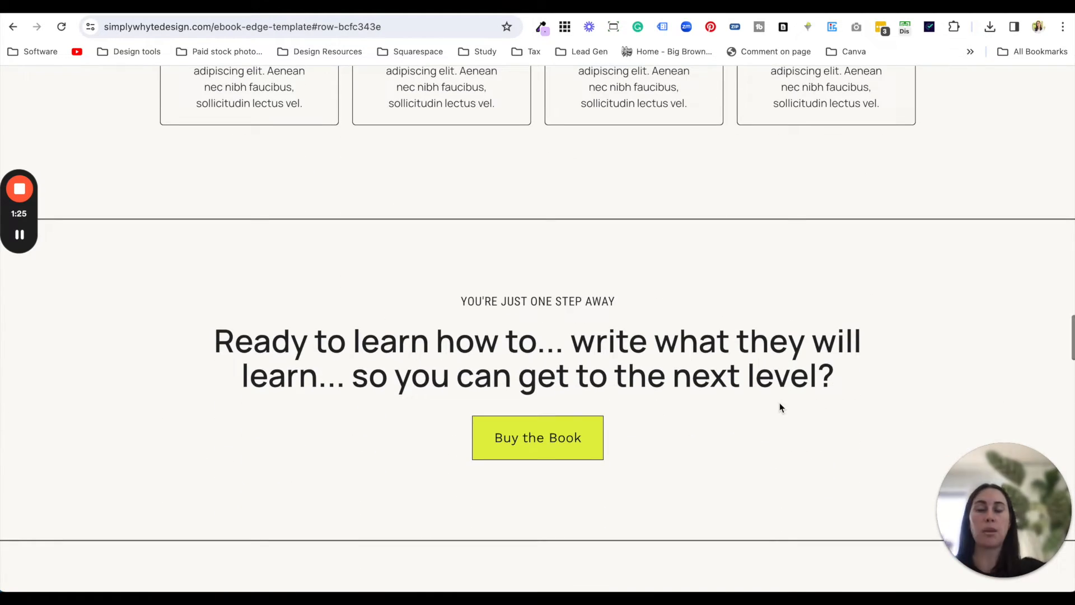
pyautogui.scroll(-7, 700, 383)
# - Review the checkout and free preview sections, then expand and collapse the FAQ answer to "Who is this book for?"
pyautogui.scroll(-20, 701, 383)
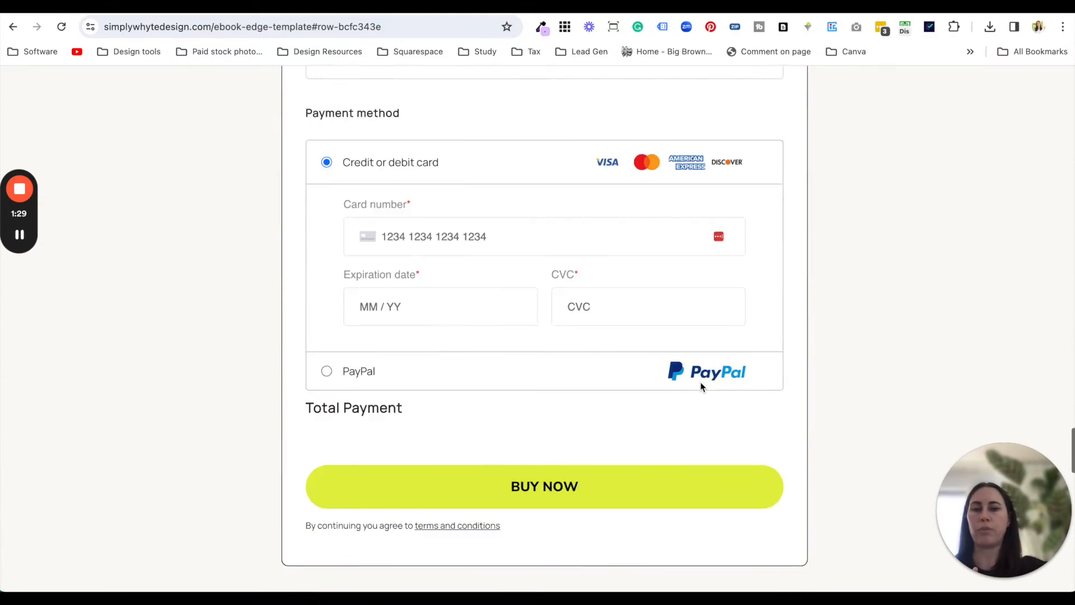
pyautogui.scroll(-5, 701, 384)
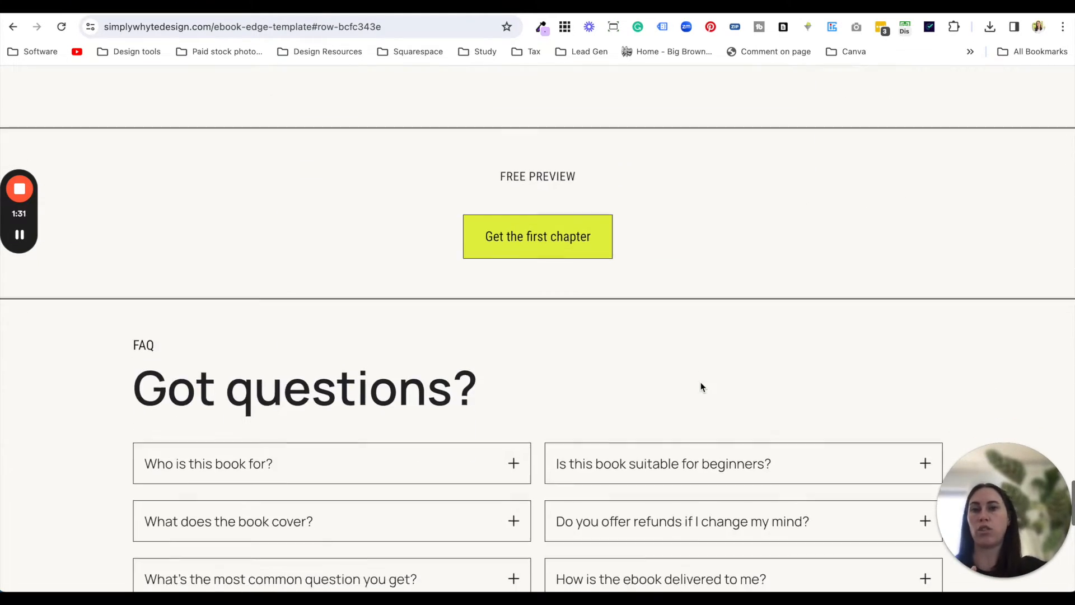
pyautogui.scroll(-1, 610, 277)
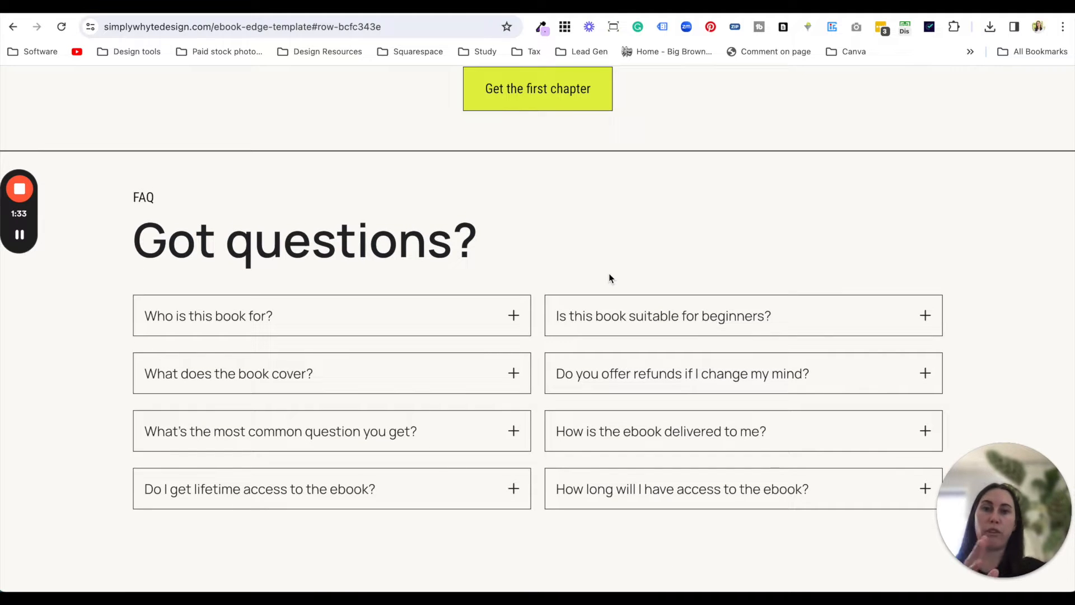
pyautogui.scroll(-3, 429, 246)
pyautogui.click(432, 258)
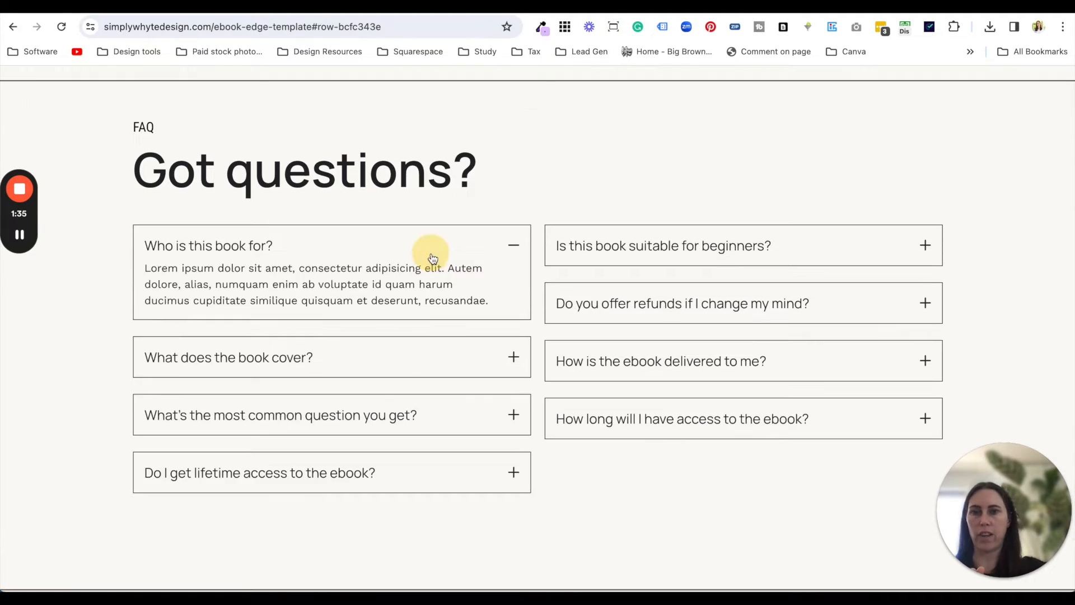
pyautogui.click(431, 259)
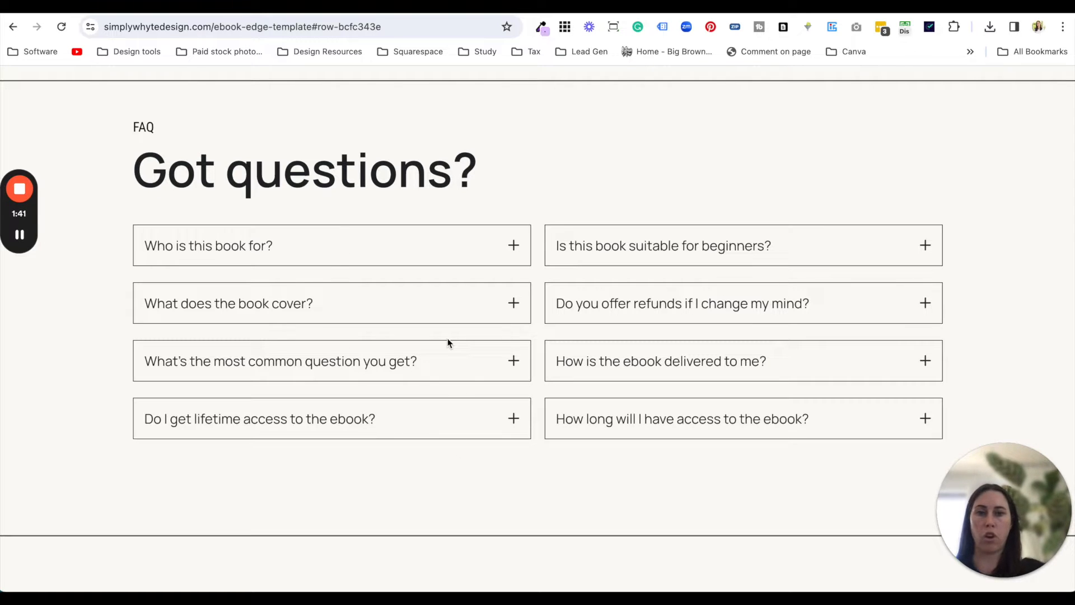
# - View the remaining part of the sales page below the FAQ and return upward
pyautogui.scroll(-8, 520, 465)
pyautogui.scroll(5, 520, 465)
pyautogui.scroll(8, 520, 465)
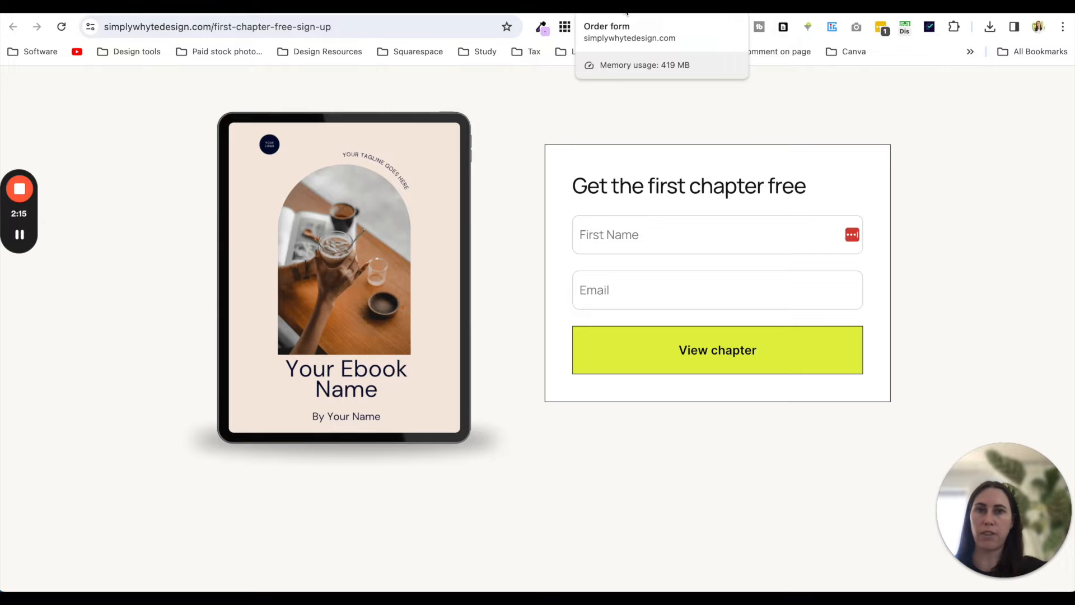
# - Switch to the first-chapter order form page and examine its countdown timer, embedded ebook preview and payment form
pyautogui.click(619, 8)
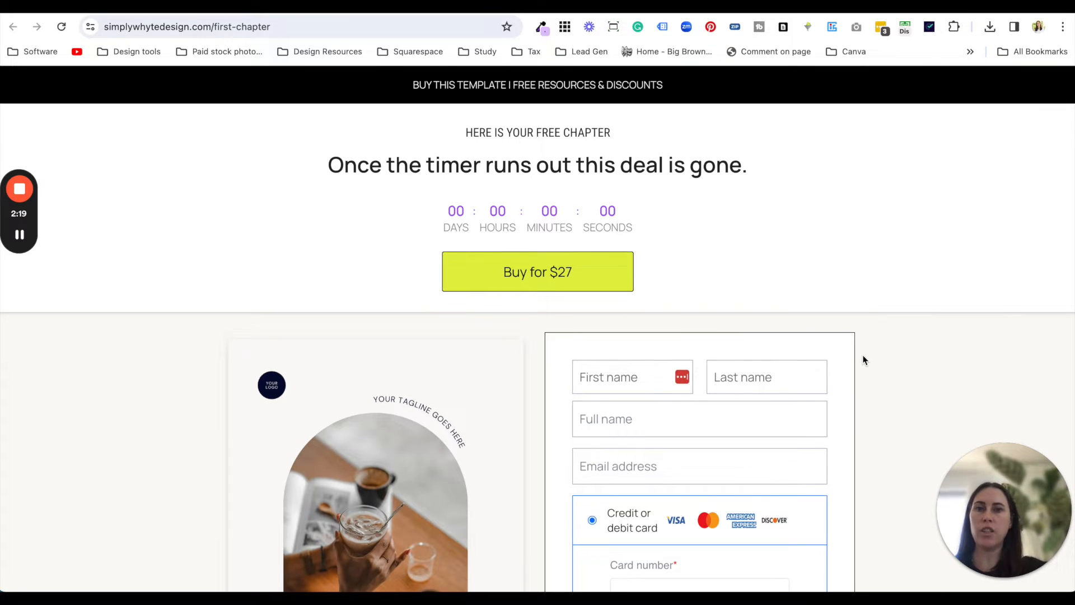
pyautogui.scroll(-3, 864, 360)
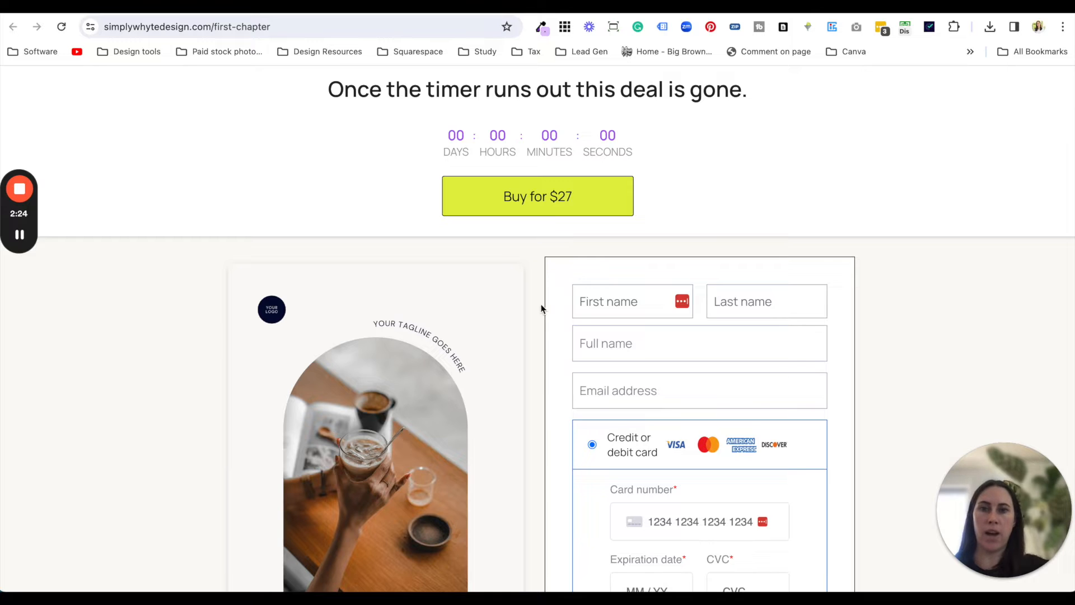
pyautogui.scroll(-5, 540, 321)
pyautogui.scroll(2, 540, 321)
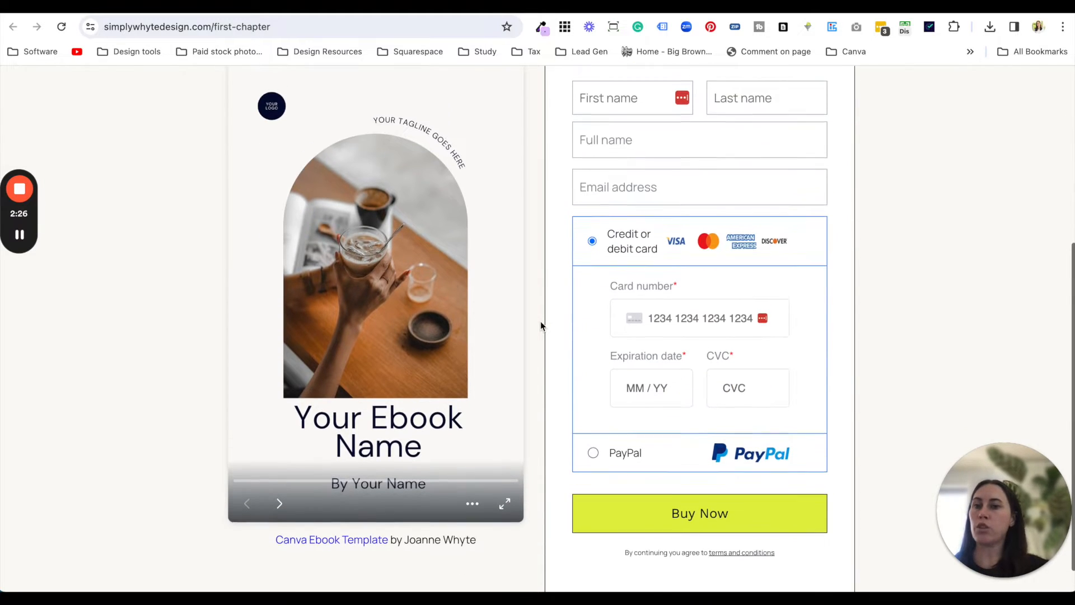
pyautogui.scroll(3, 549, 331)
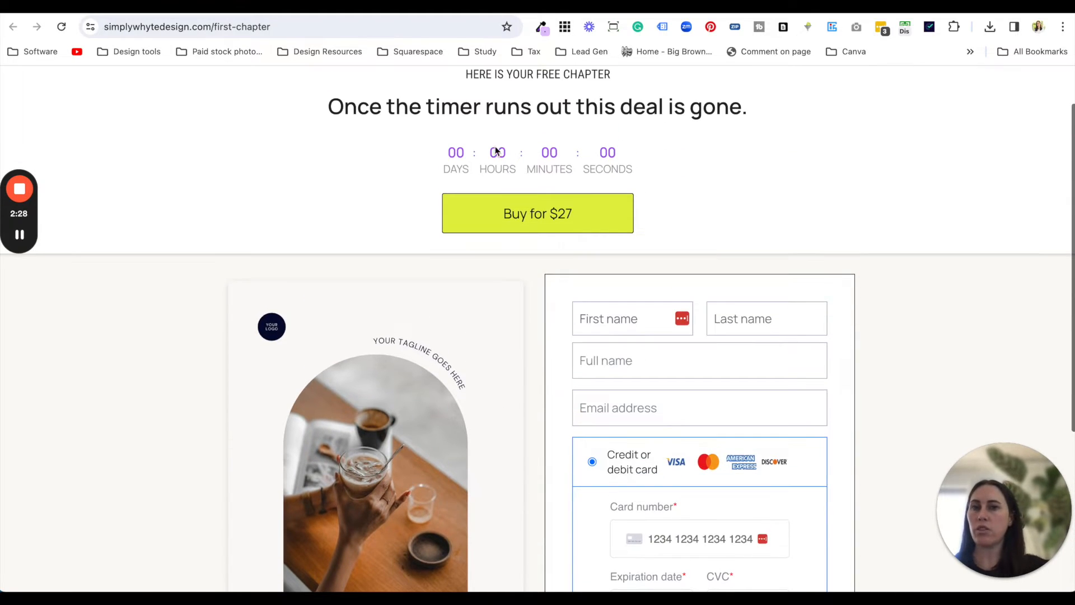
pyautogui.scroll(-4, 541, 419)
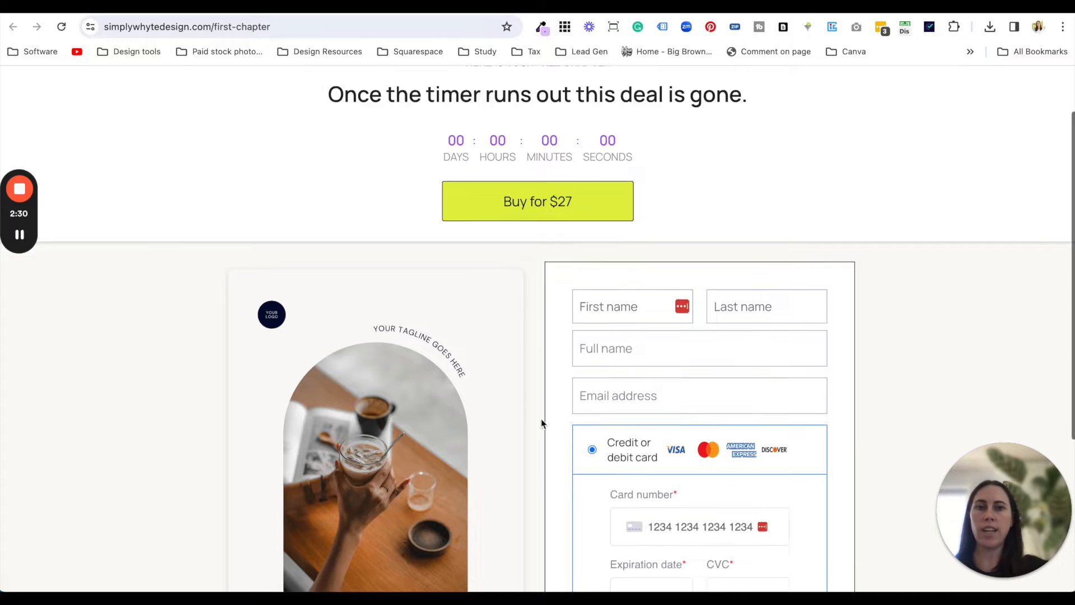
pyautogui.scroll(1, 534, 456)
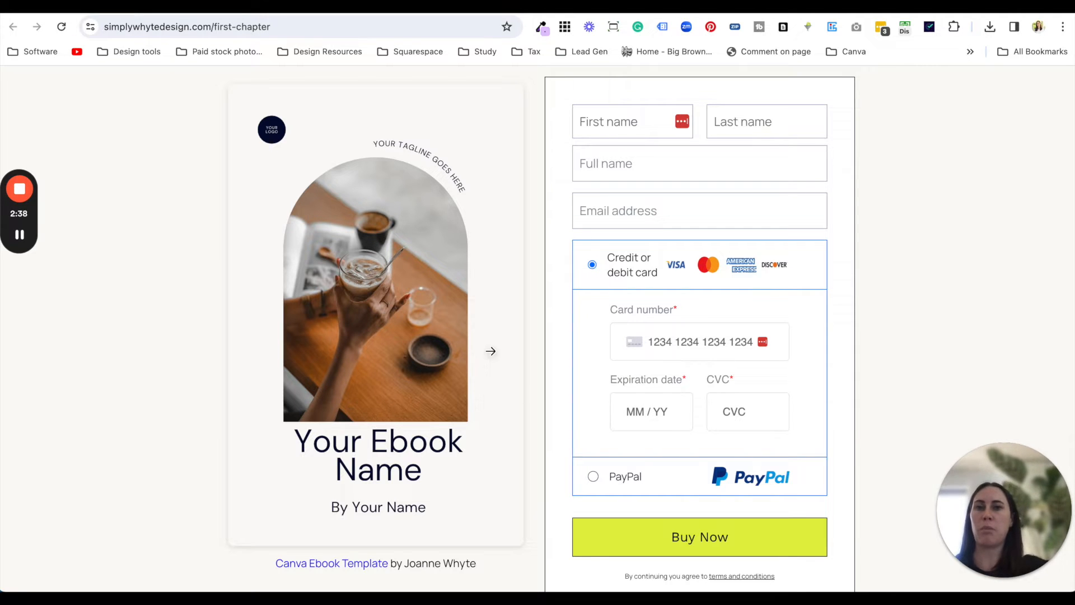
pyautogui.scroll(-1, 497, 336)
pyautogui.scroll(1, 499, 333)
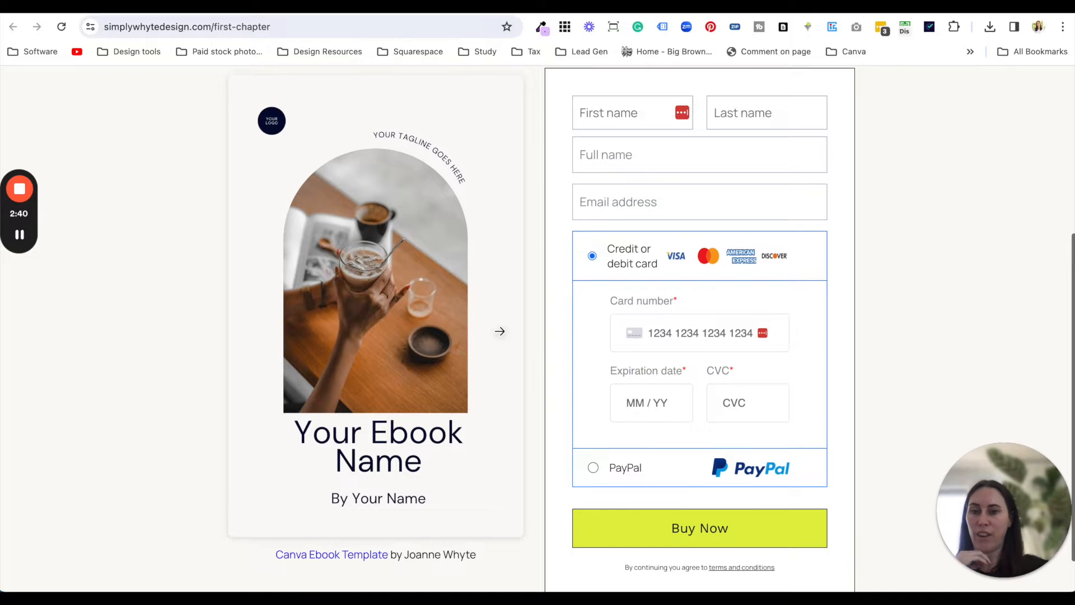
pyautogui.scroll(1, 496, 298)
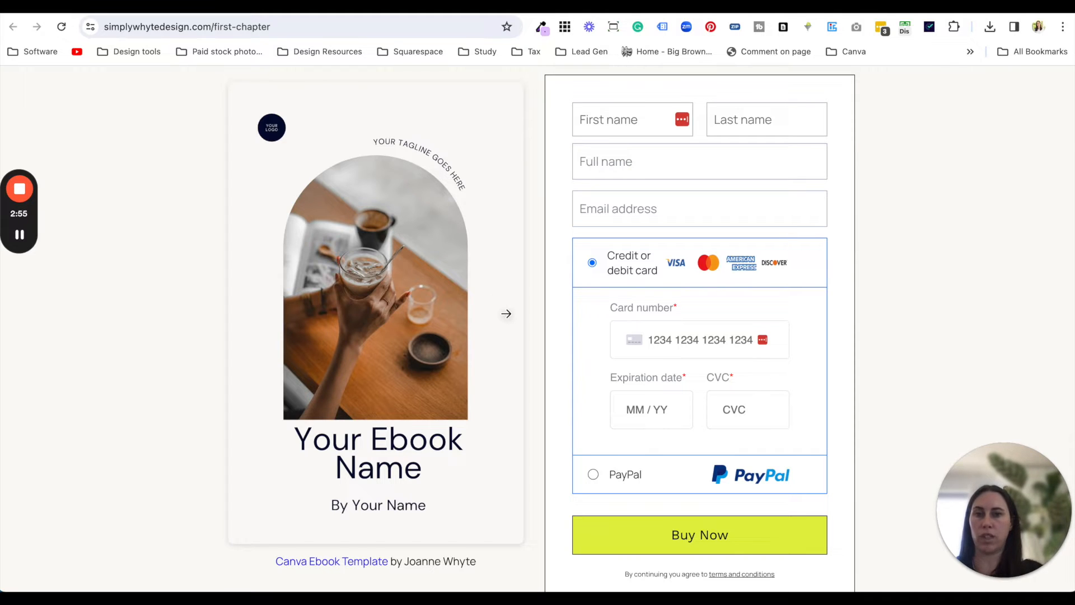
# - Page forward through the embedded ebook preview to the Disclaimer page
pyautogui.click(506, 314)
pyautogui.click(506, 313)
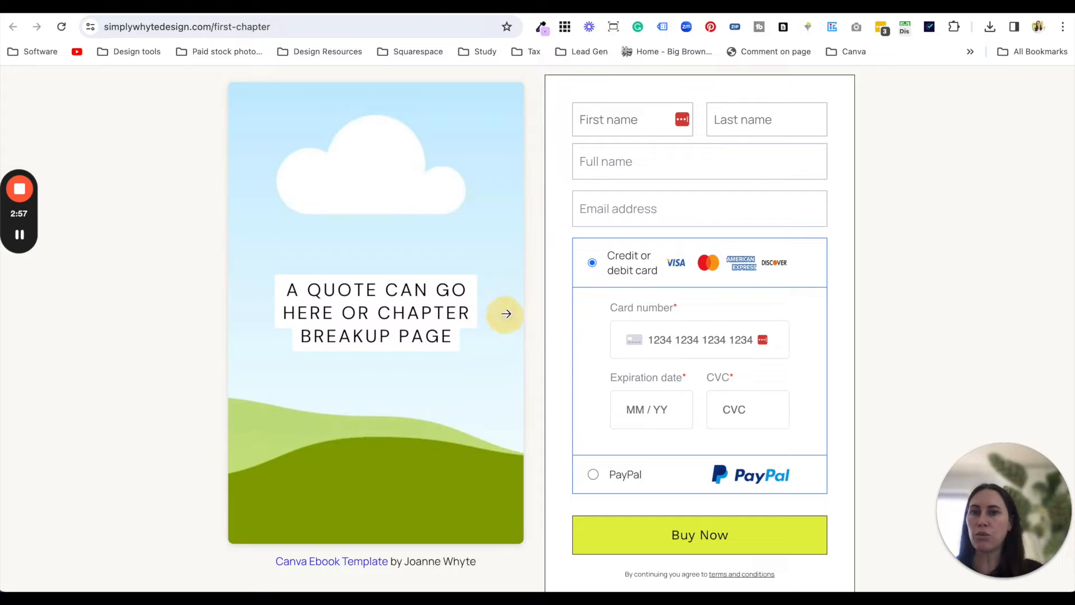
pyautogui.click(507, 313)
pyautogui.click(507, 314)
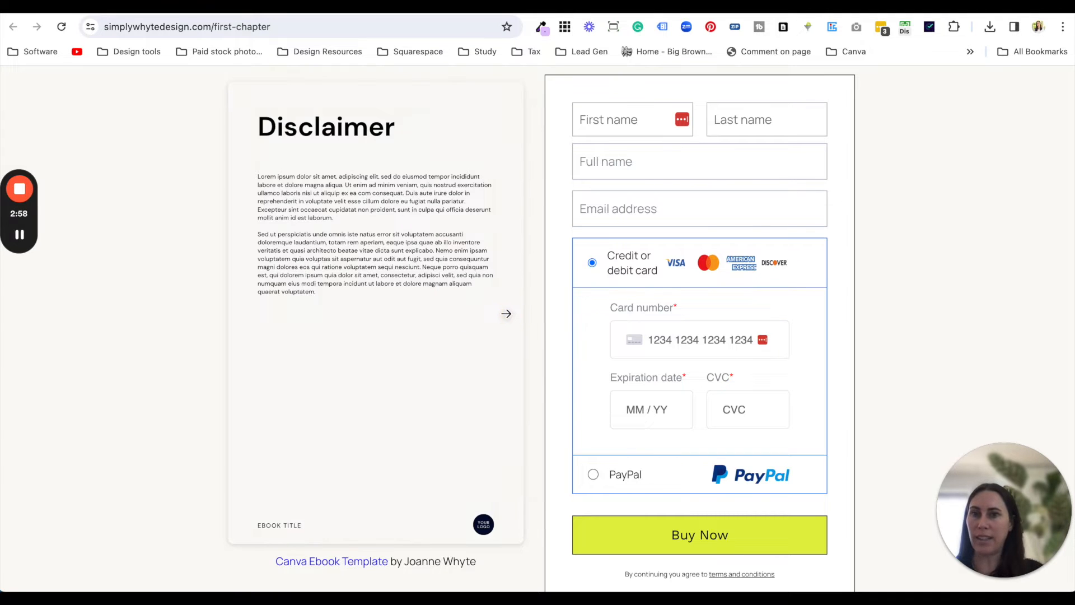
# - Page forward through the embedded ebook preview from the Disclaimer to the Chapter Thirteen page
pyautogui.click(506, 313)
pyautogui.click(506, 314)
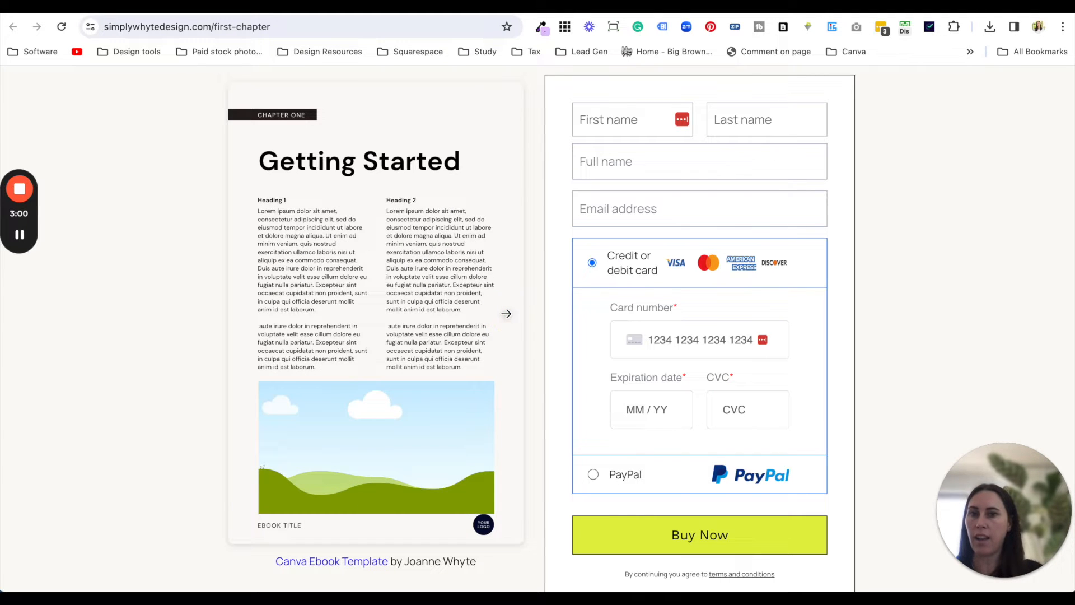
pyautogui.click(506, 314)
pyautogui.click(507, 313)
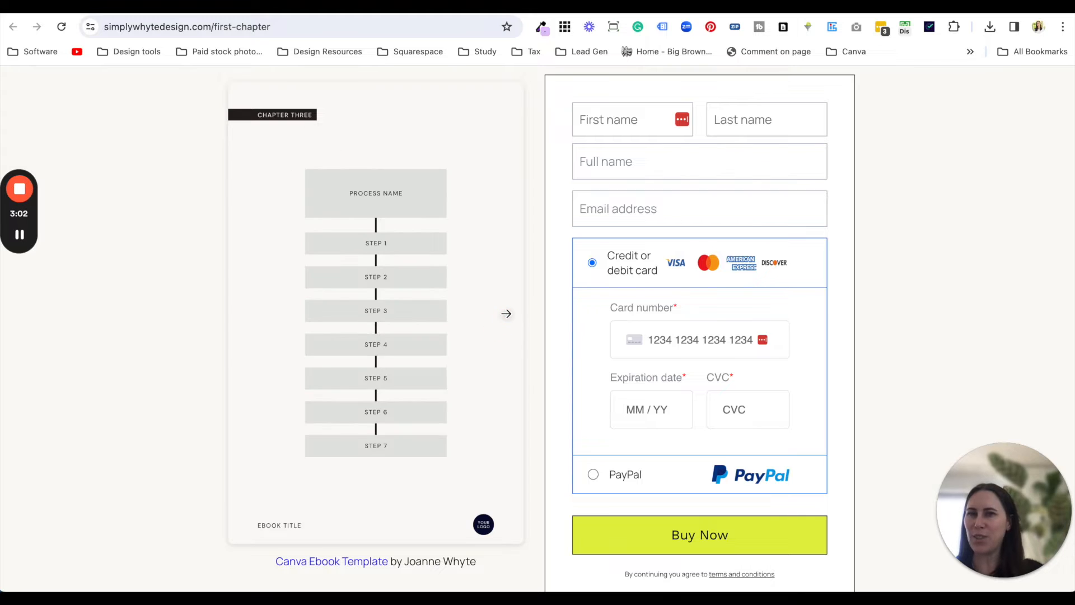
pyautogui.click(506, 313)
pyautogui.click(506, 314)
pyautogui.click(507, 313)
pyautogui.click(506, 314)
pyautogui.click(506, 313)
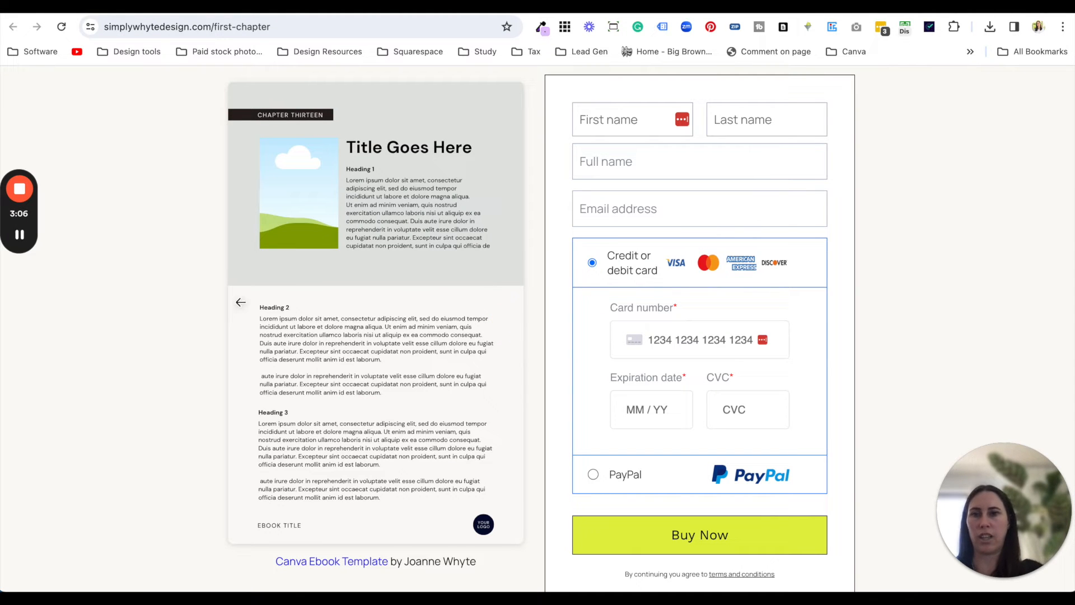
# - Page the embedded ebook preview back to its cover, then review the payment form and countdown timer
pyautogui.click(241, 302)
pyautogui.click(240, 303)
pyautogui.click(241, 303)
pyautogui.click(241, 302)
pyautogui.click(241, 302)
pyautogui.click(241, 303)
pyautogui.click(241, 303)
pyautogui.click(241, 303)
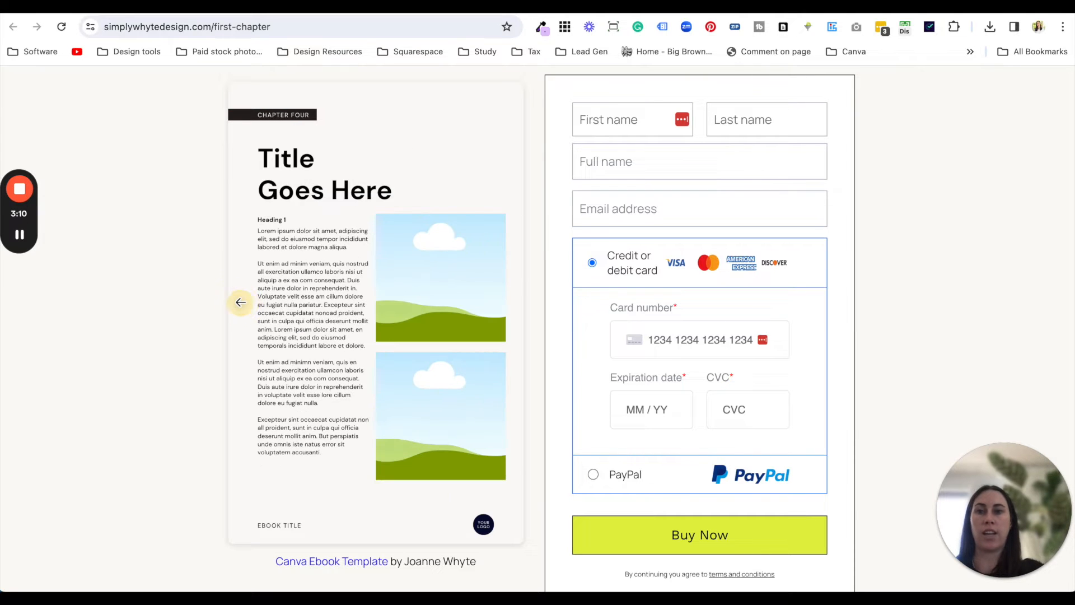
pyautogui.click(241, 303)
pyautogui.click(241, 302)
pyautogui.click(241, 303)
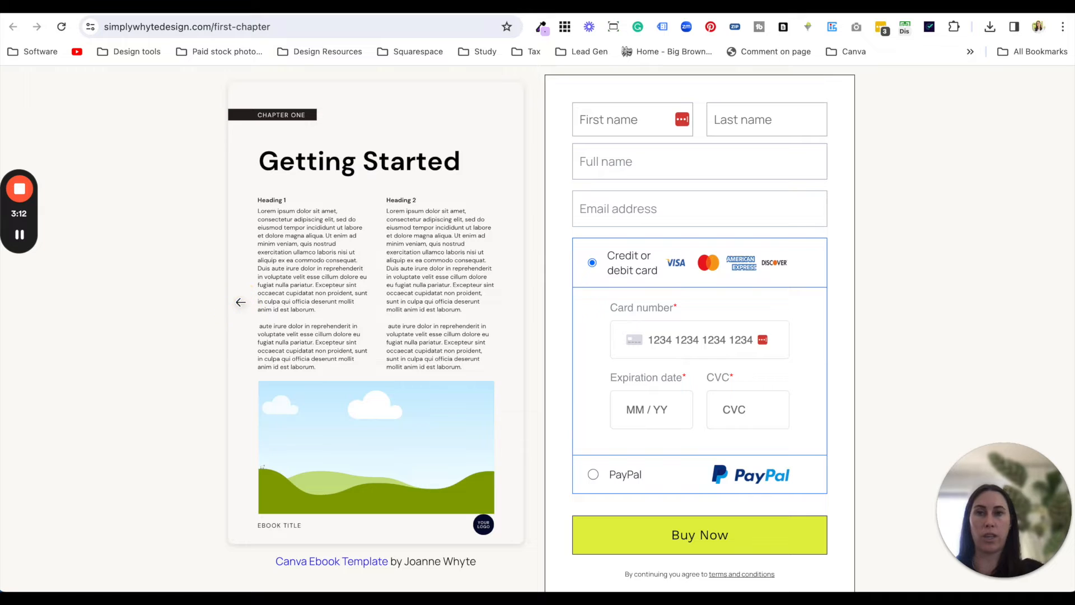
pyautogui.click(240, 302)
pyautogui.click(241, 303)
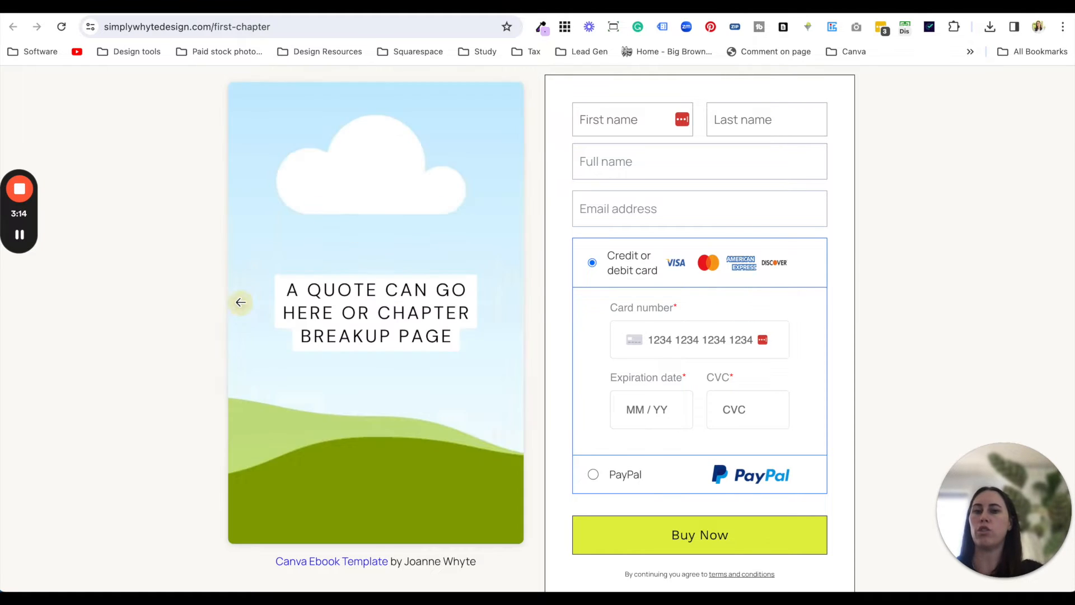
pyautogui.click(241, 303)
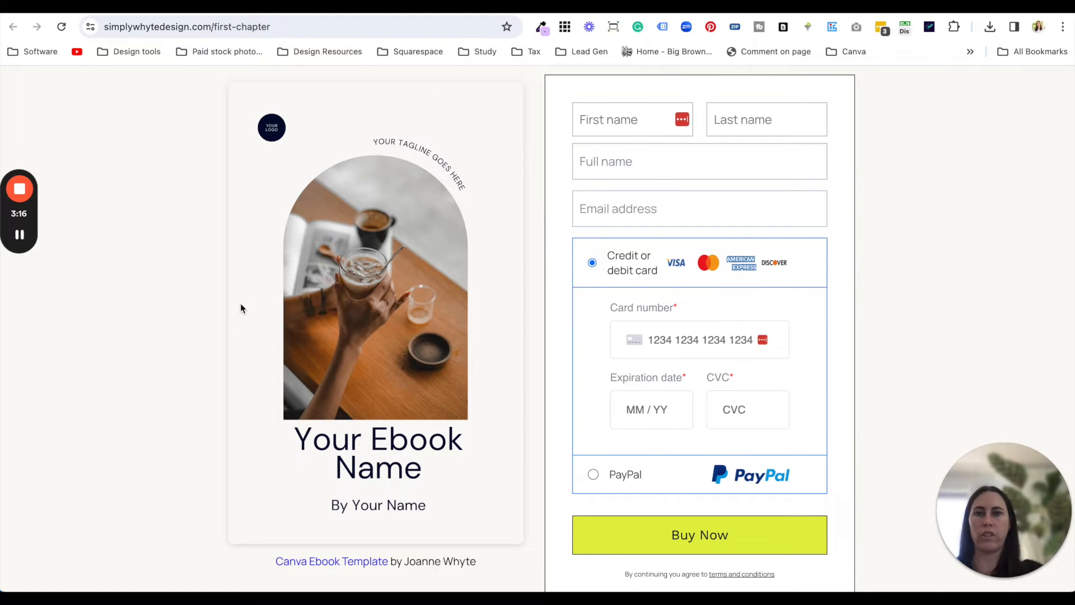
pyautogui.scroll(-1, 690, 338)
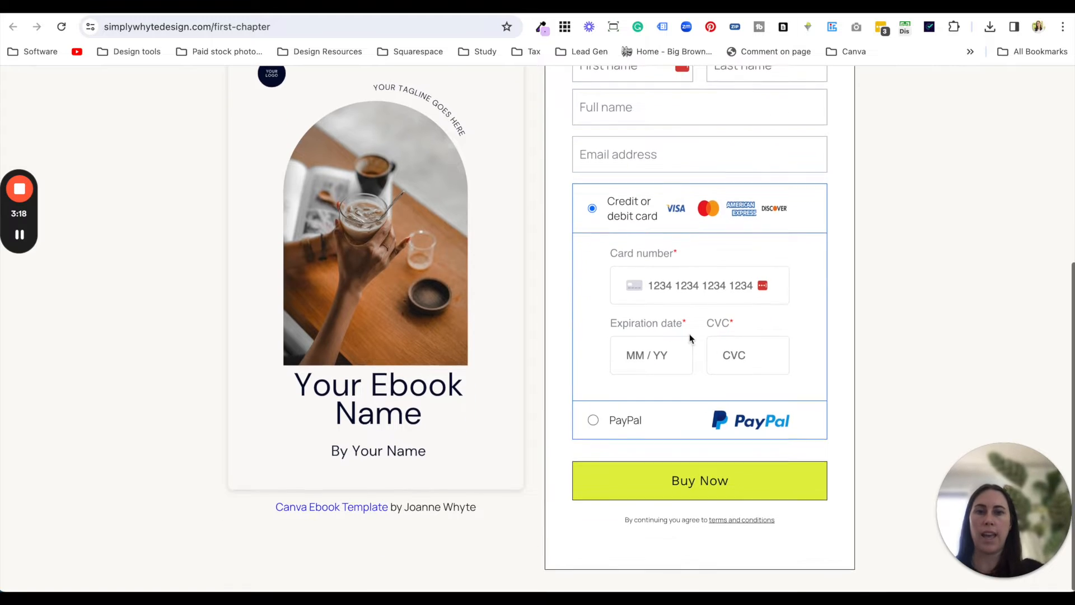
pyautogui.scroll(5, 728, 210)
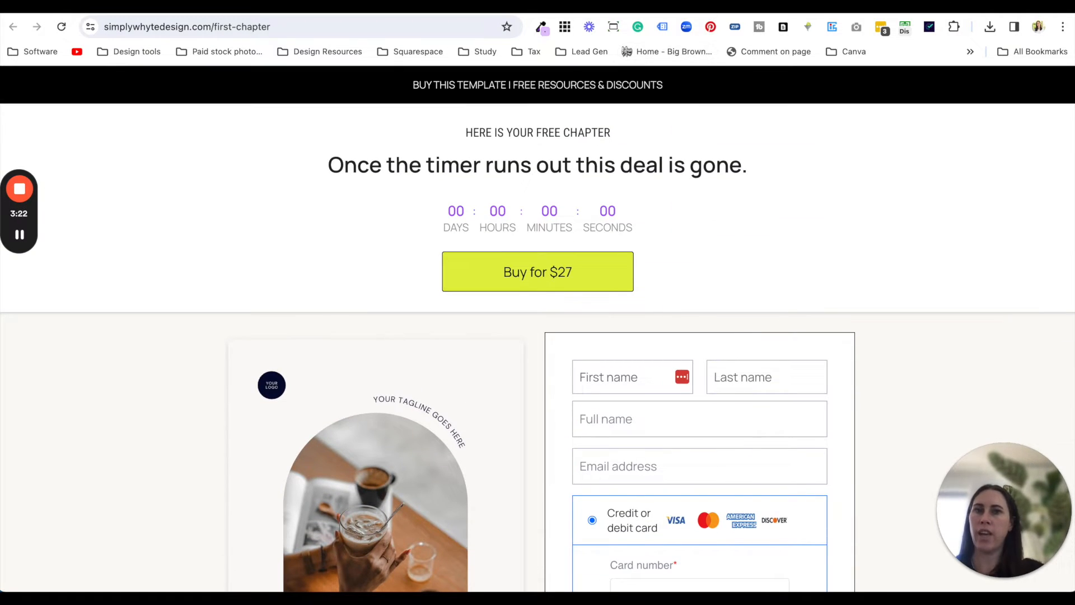
# - Switch to the sales page's checkout section, then view the thank-you page for the ebook order
pyautogui.click(329, 8)
pyautogui.scroll(8, 449, 346)
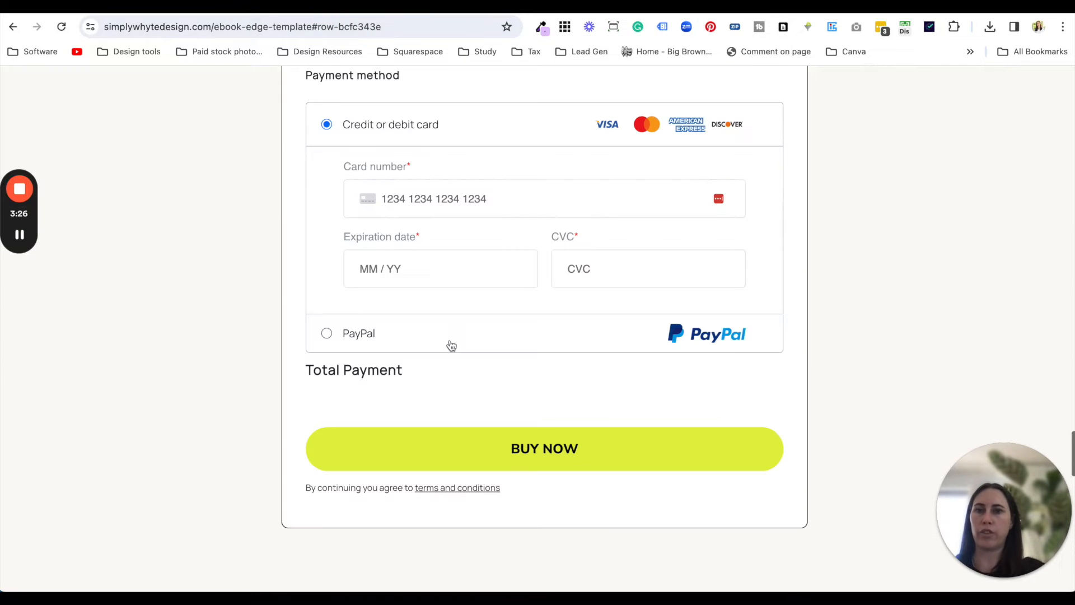
pyautogui.click(406, 13)
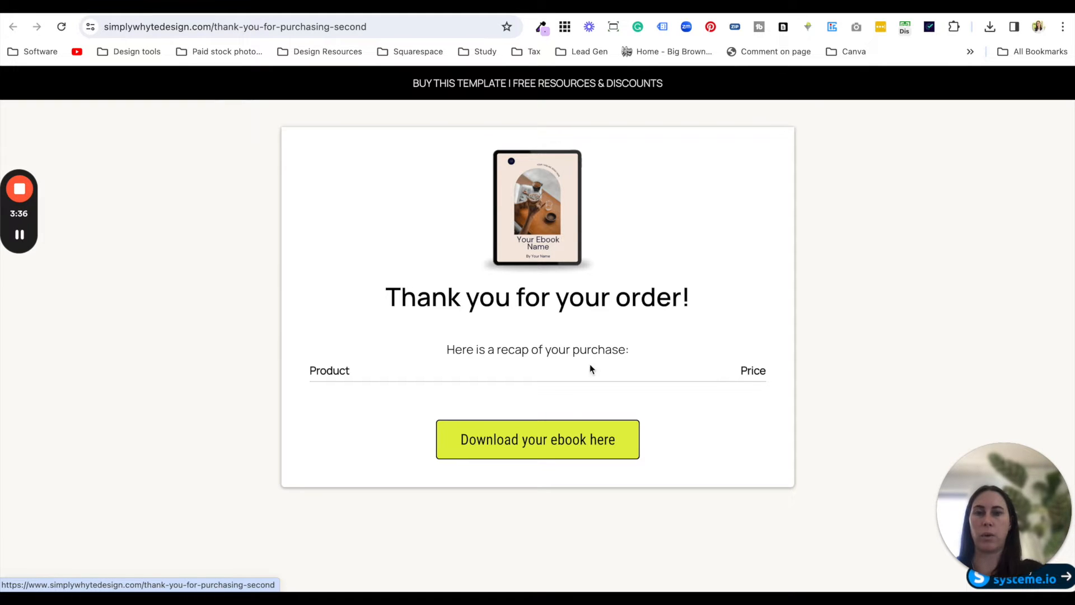
# - View the free chapter sign-up page, then return to the opening headline section of the sales page
pyautogui.click(517, 8)
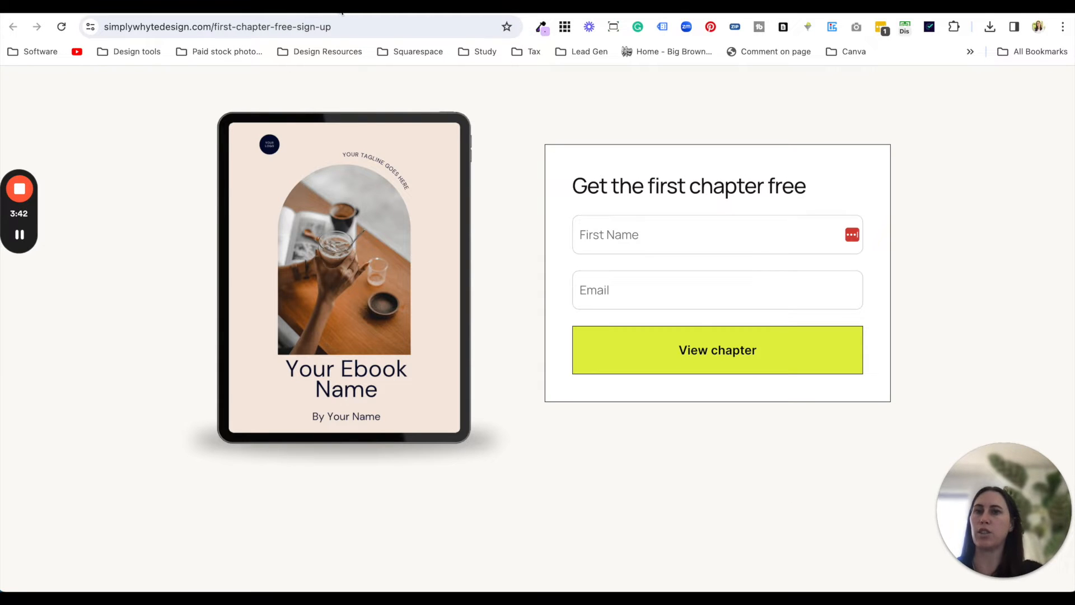
pyautogui.click(339, 7)
pyautogui.scroll(15, 450, 329)
pyautogui.scroll(20, 450, 328)
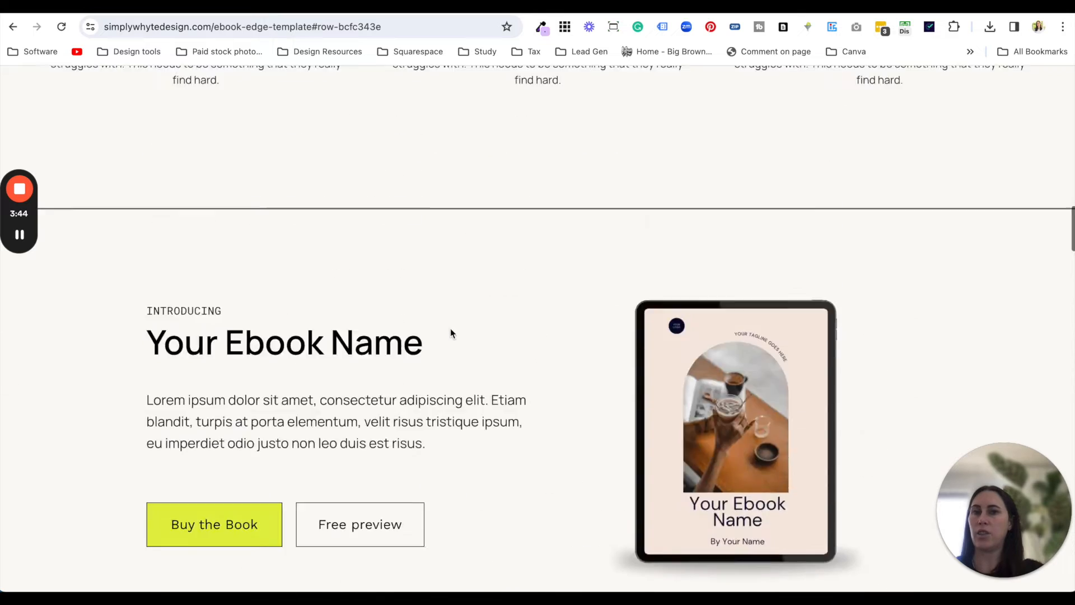
pyautogui.scroll(-2, 450, 330)
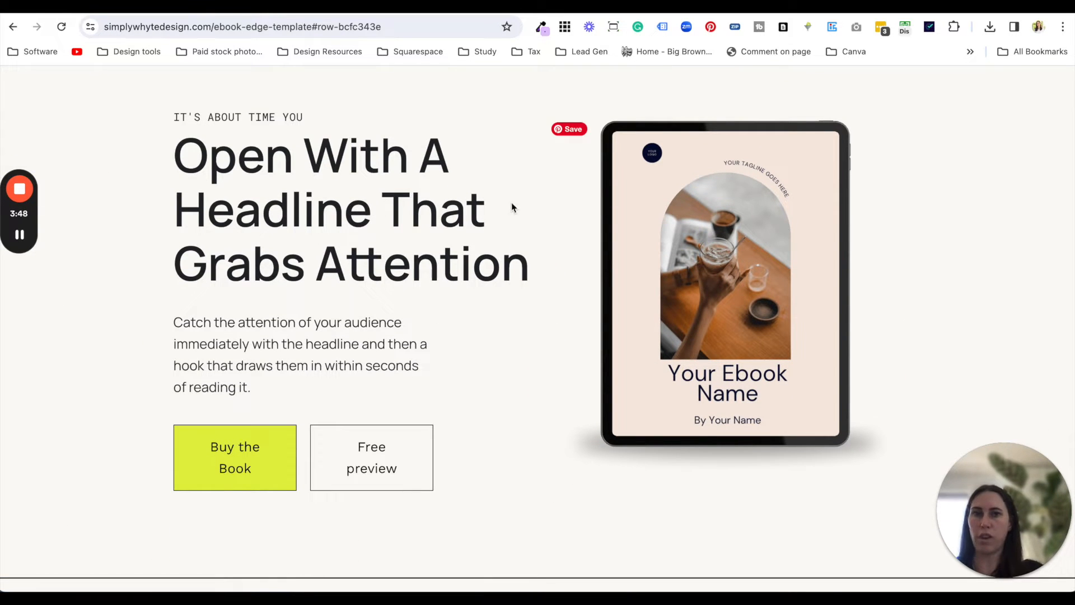
# - Retrace the funnel from the thank-you page through the free chapter sign-up to the Disclaimer in the first-chapter order form's ebook preview
pyautogui.click(422, 8)
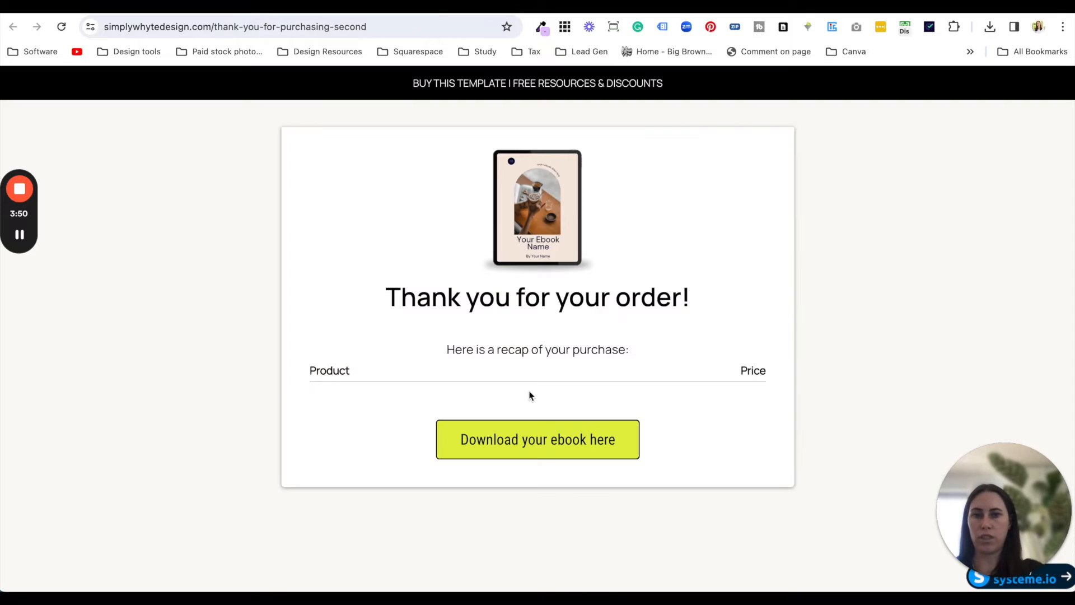
pyautogui.click(520, 7)
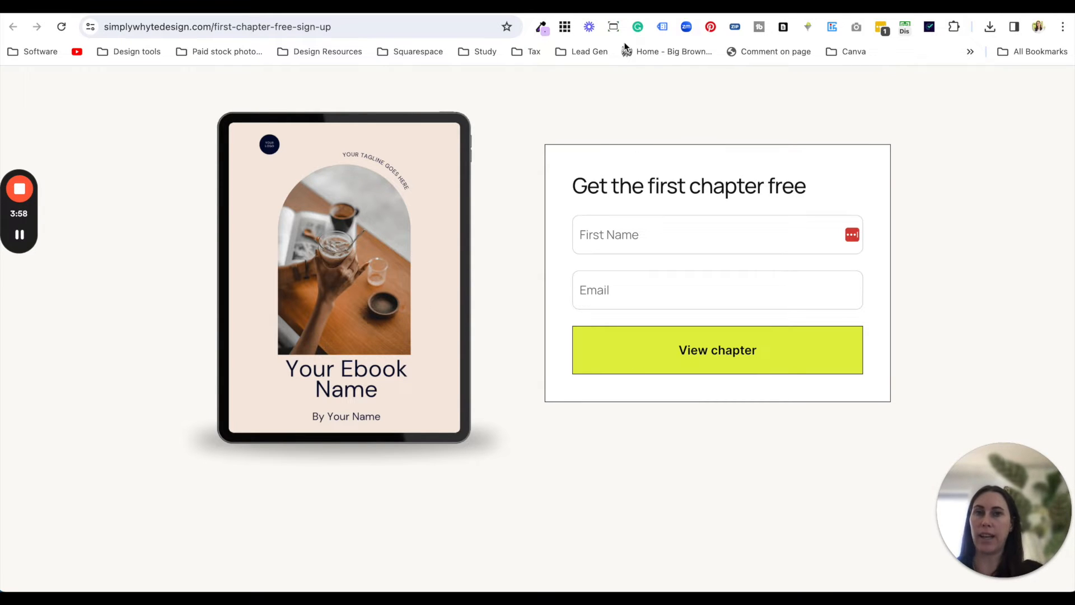
pyautogui.scroll(-5, 485, 326)
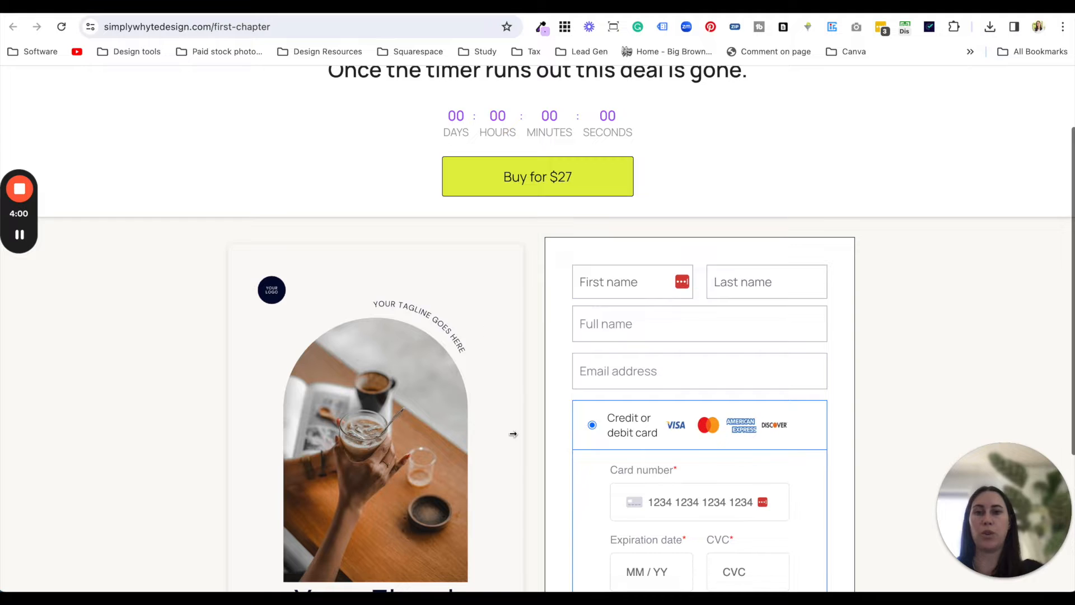
pyautogui.click(493, 336)
pyautogui.click(494, 337)
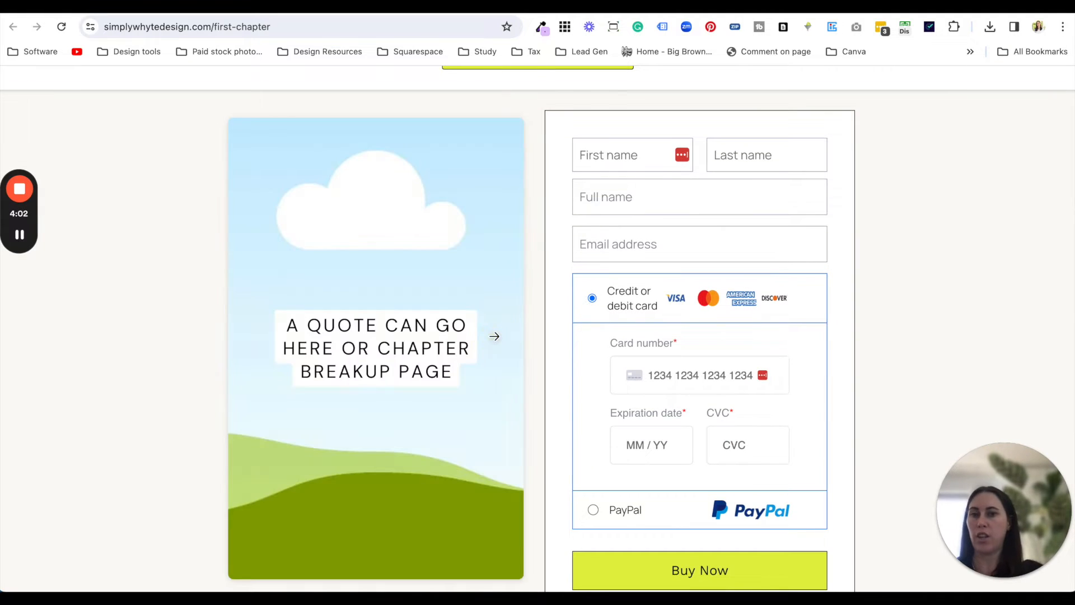
pyautogui.click(494, 336)
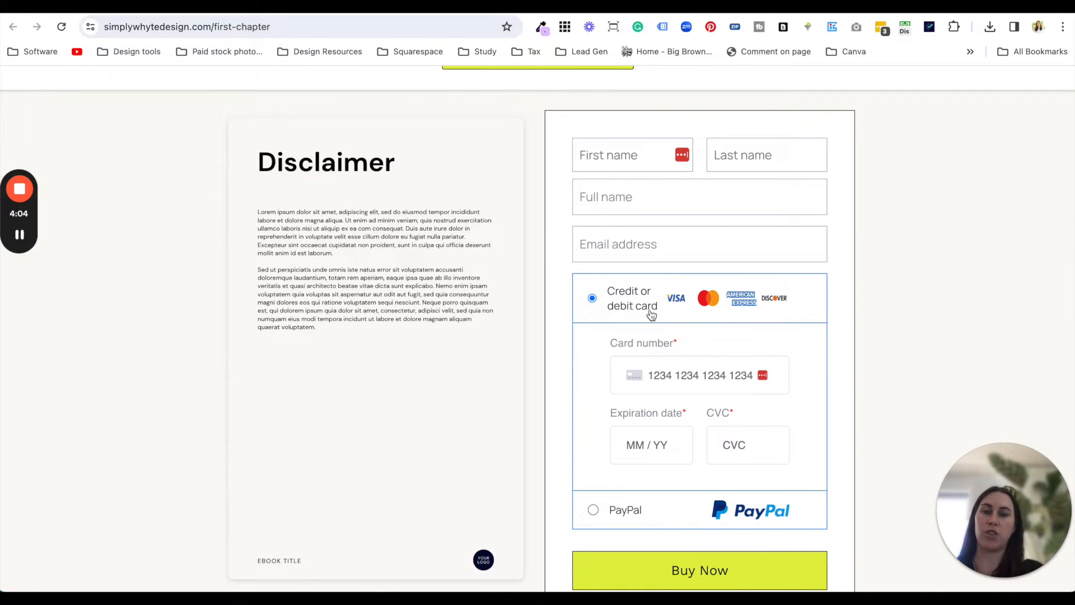
# - View the thank-you page following the first-chapter order form, then switch to the EbookEdge Systemeio Template funnel in the Systeme.io dashboard
pyautogui.click(711, 6)
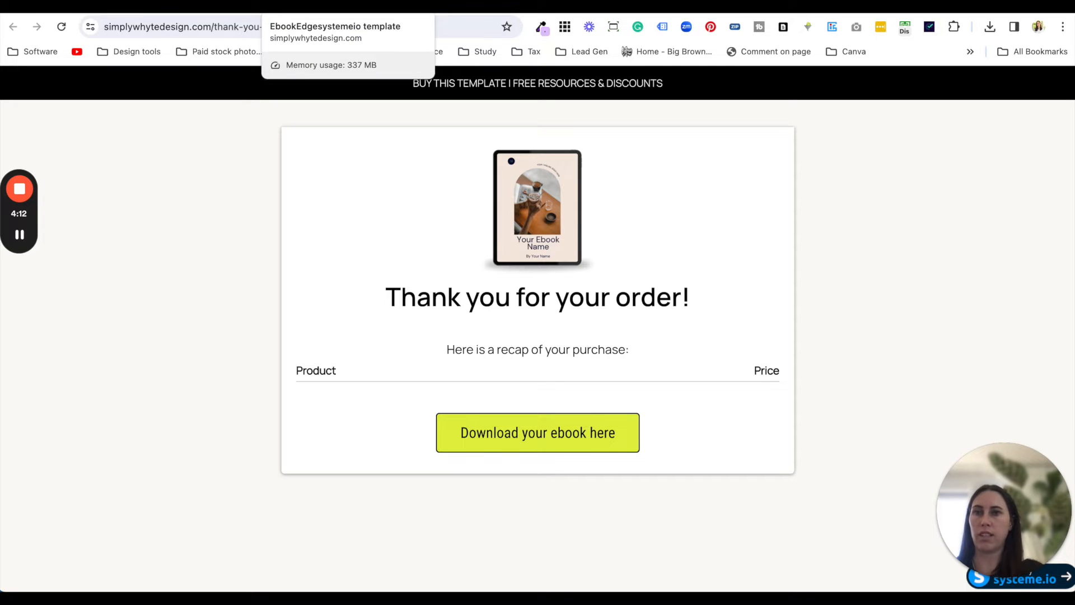
pyautogui.click(306, 6)
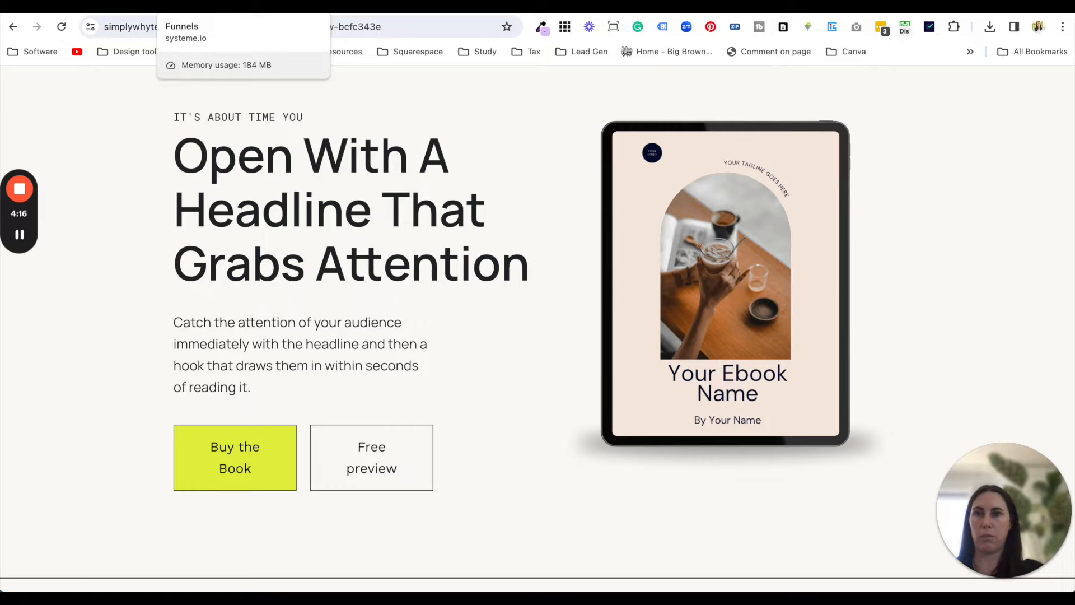
pyautogui.click(213, 6)
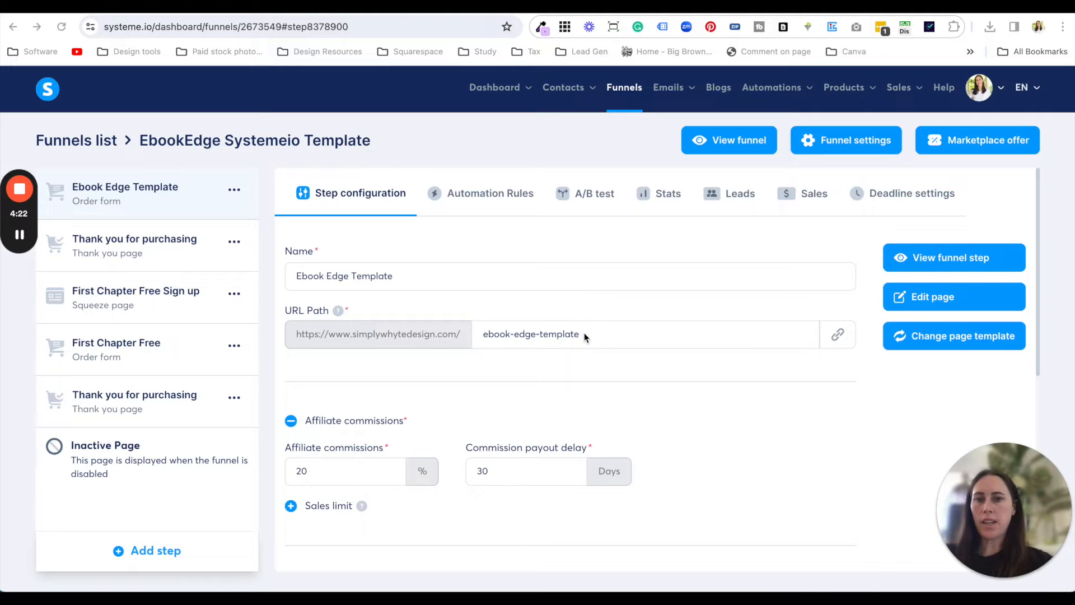
# - Examine the Ebook Edge Template step's URL path, affiliate commissions and digital product offer settings
pyautogui.moveTo(594, 334); pyautogui.dragTo(478, 334)
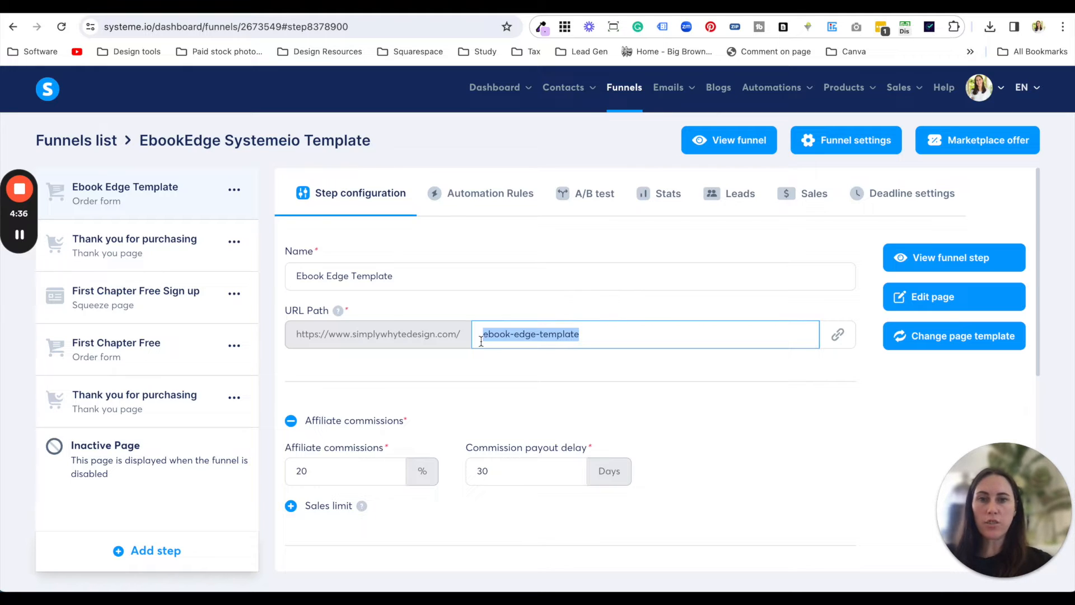
pyautogui.click(495, 358)
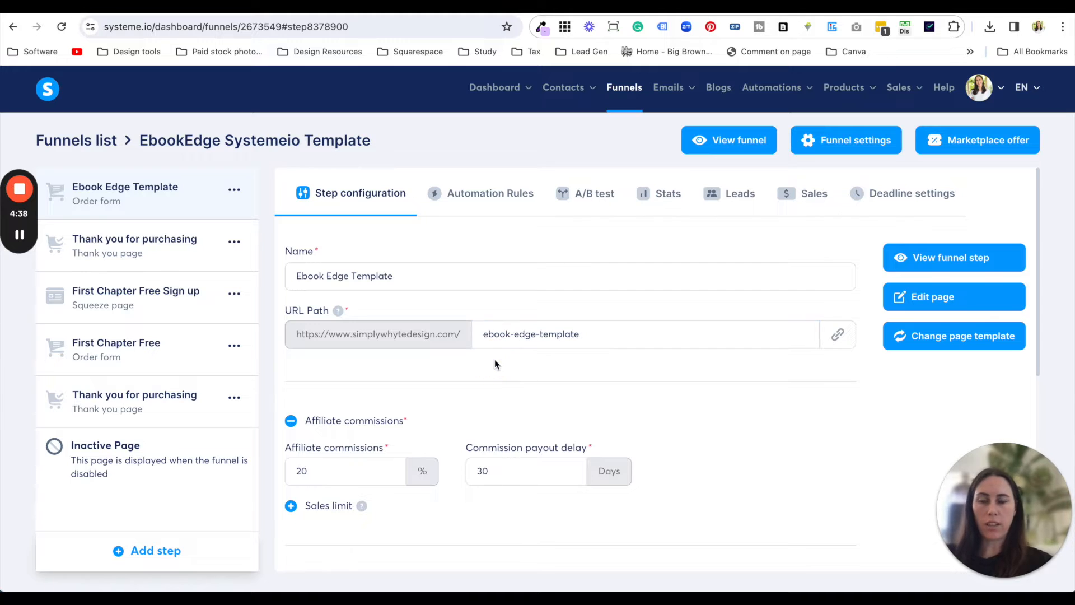
pyautogui.scroll(-2, 612, 371)
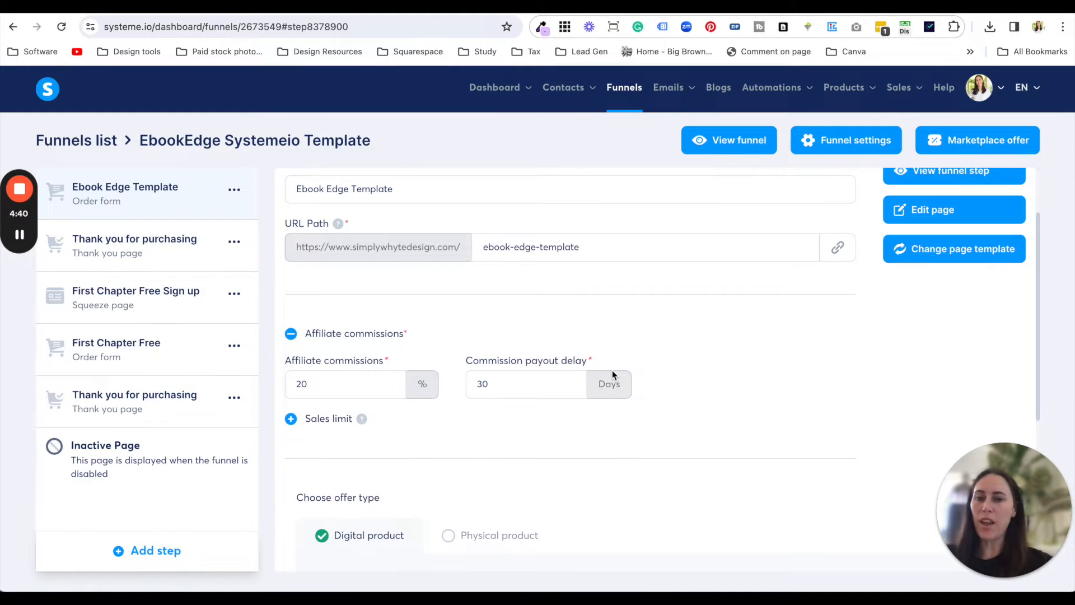
pyautogui.scroll(2, 681, 390)
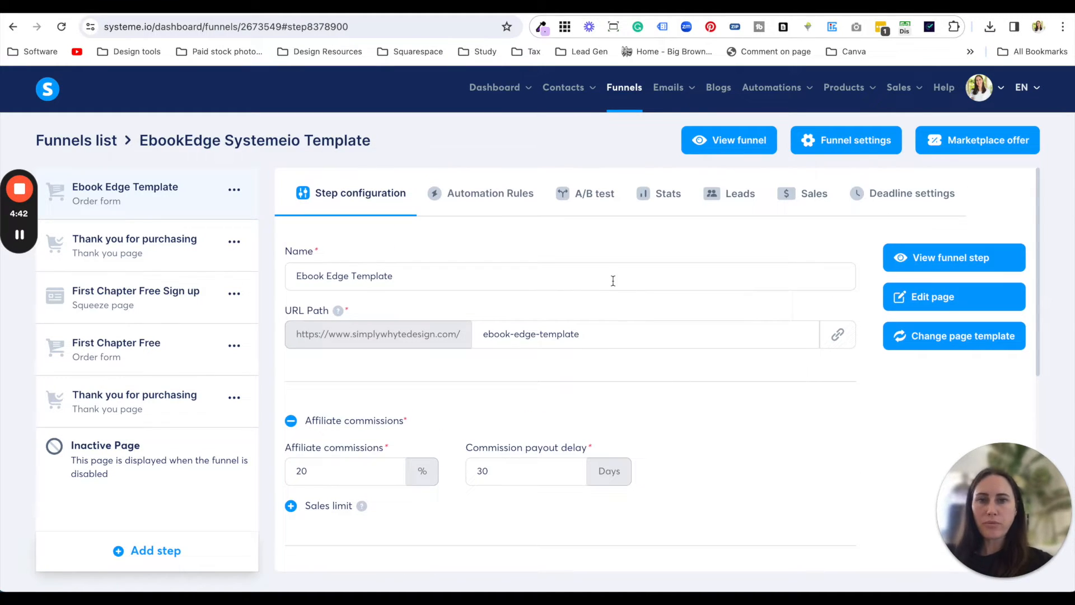
pyautogui.scroll(-6, 613, 281)
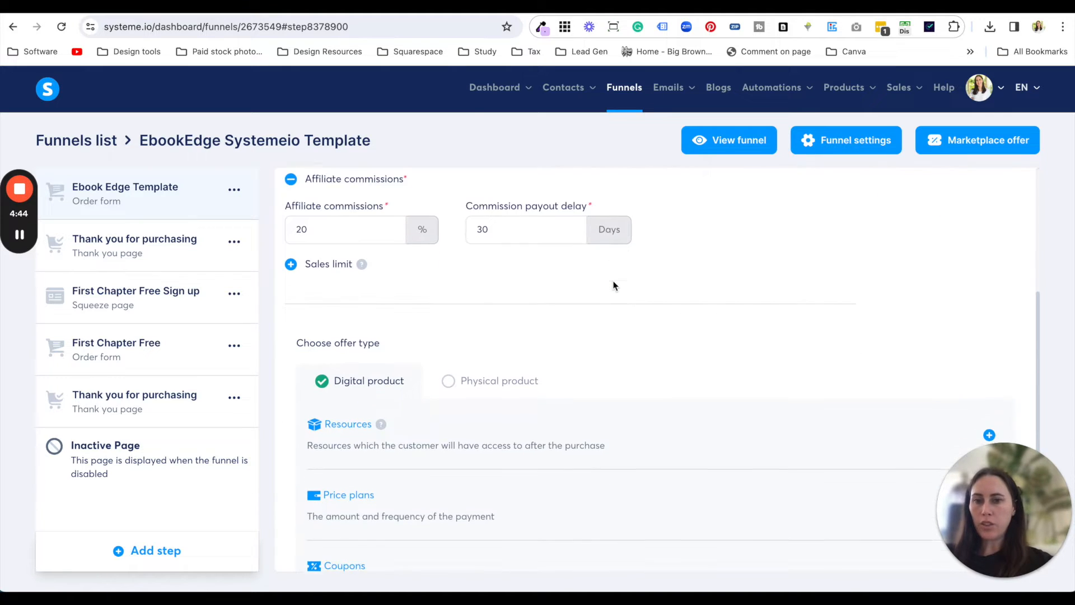
pyautogui.scroll(-2, 613, 285)
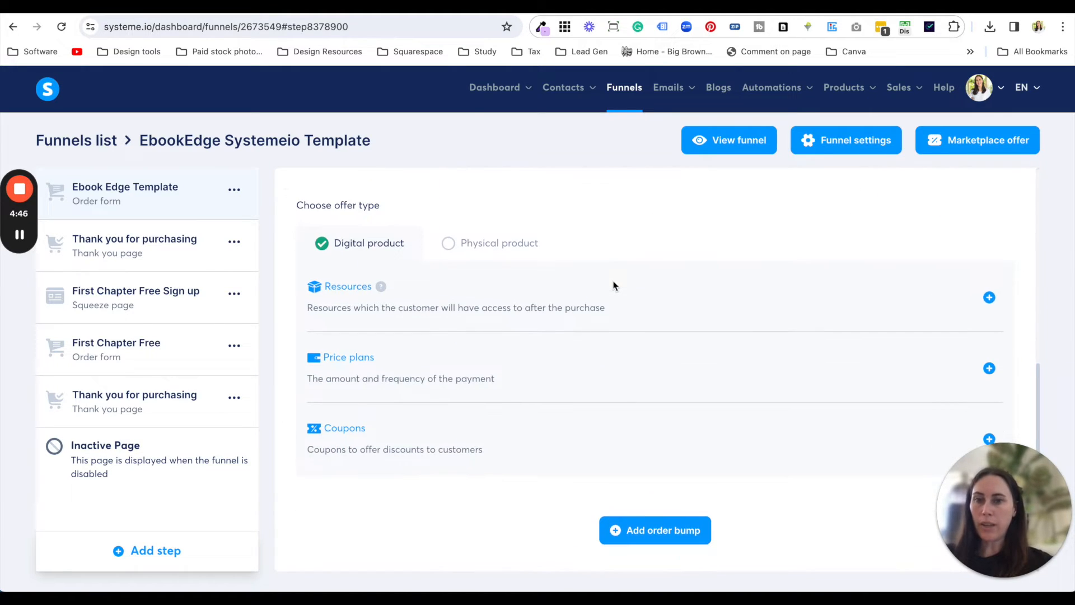
# - Fill in a price plan for the Ebook Edge Template offer with type One-time payment and existing plan Canva Ebook Template
pyautogui.click(990, 368)
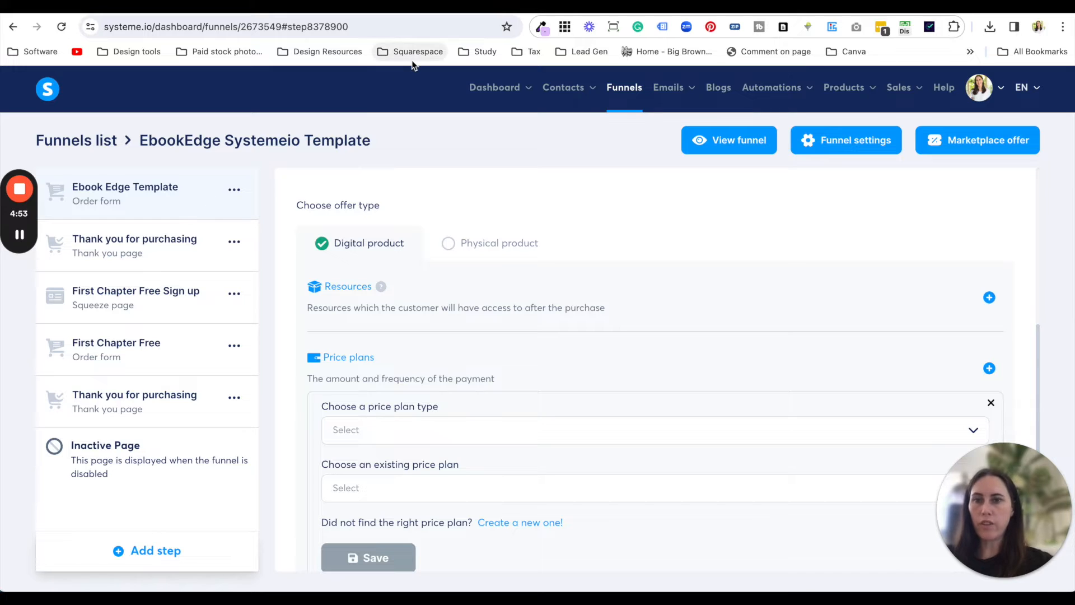
pyautogui.scroll(-2, 507, 378)
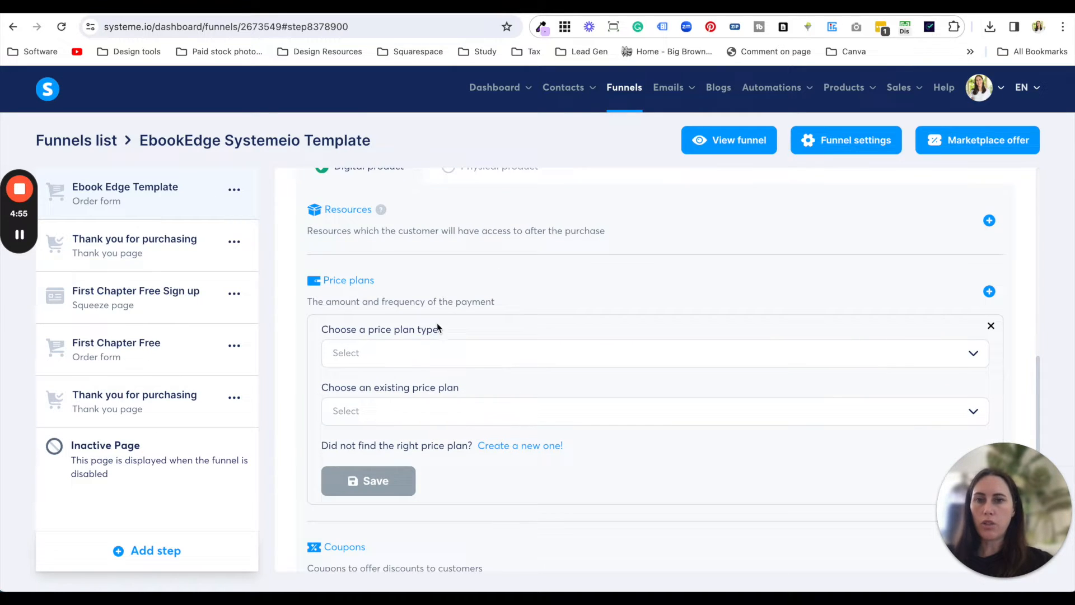
pyautogui.click(482, 353)
pyautogui.click(436, 385)
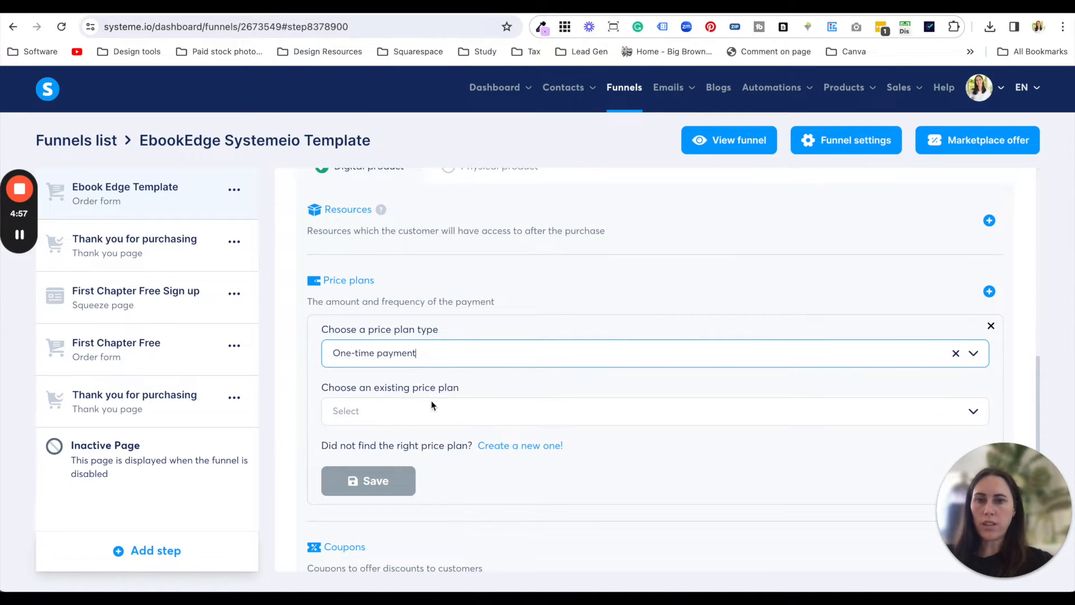
pyautogui.click(450, 412)
pyautogui.scroll(-2, 505, 535)
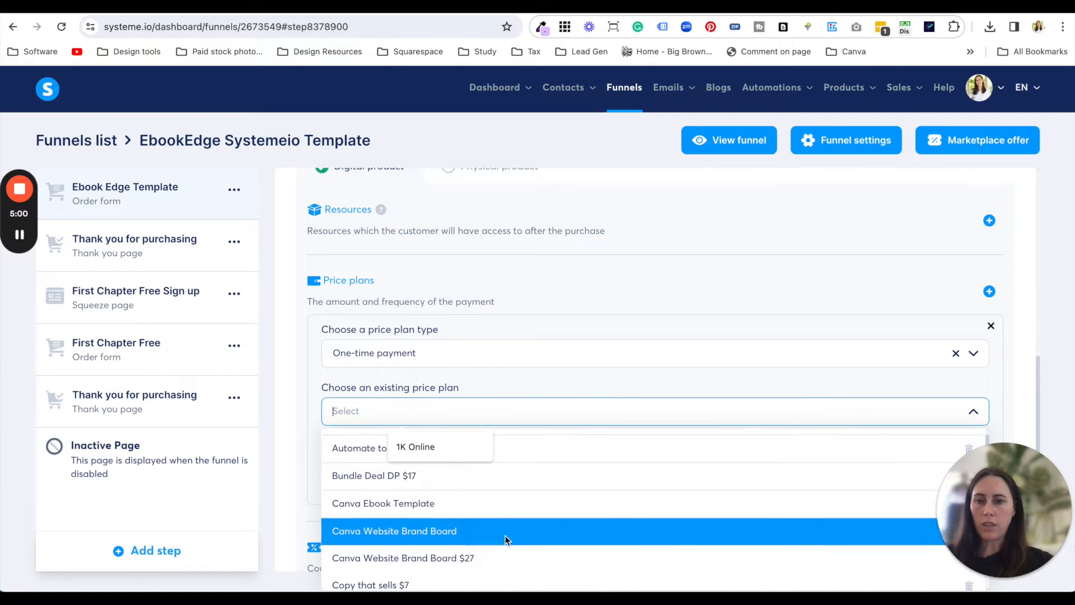
pyautogui.click(413, 509)
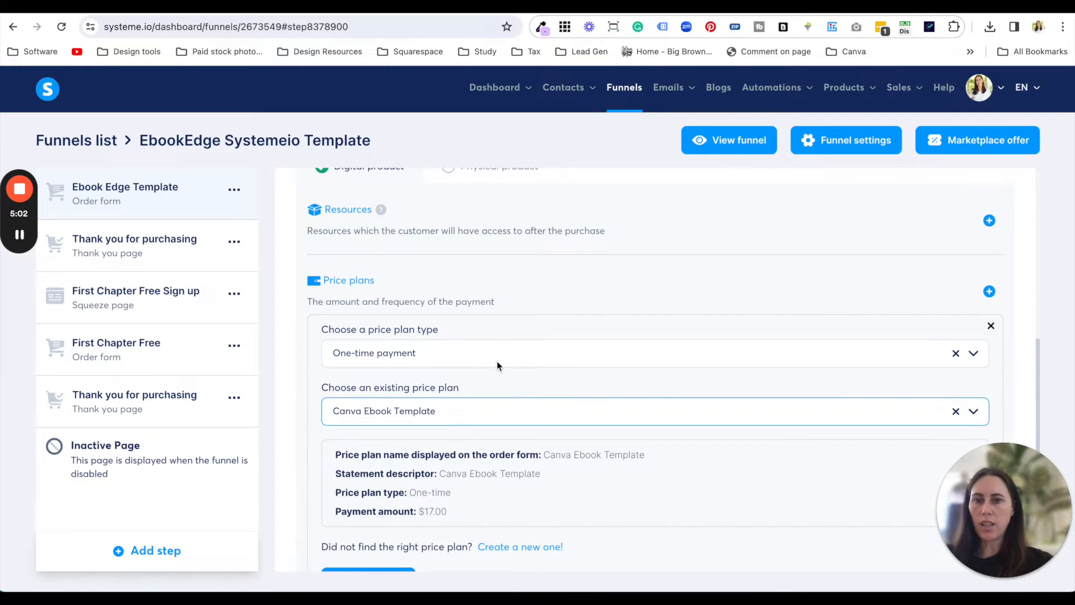
pyautogui.scroll(-1, 513, 439)
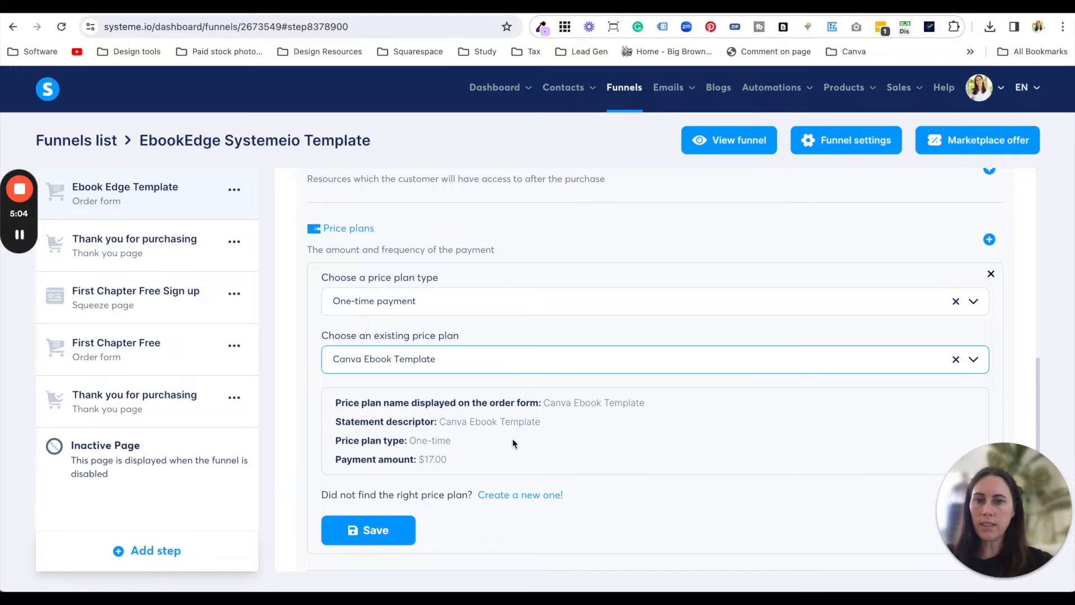
pyautogui.click(502, 365)
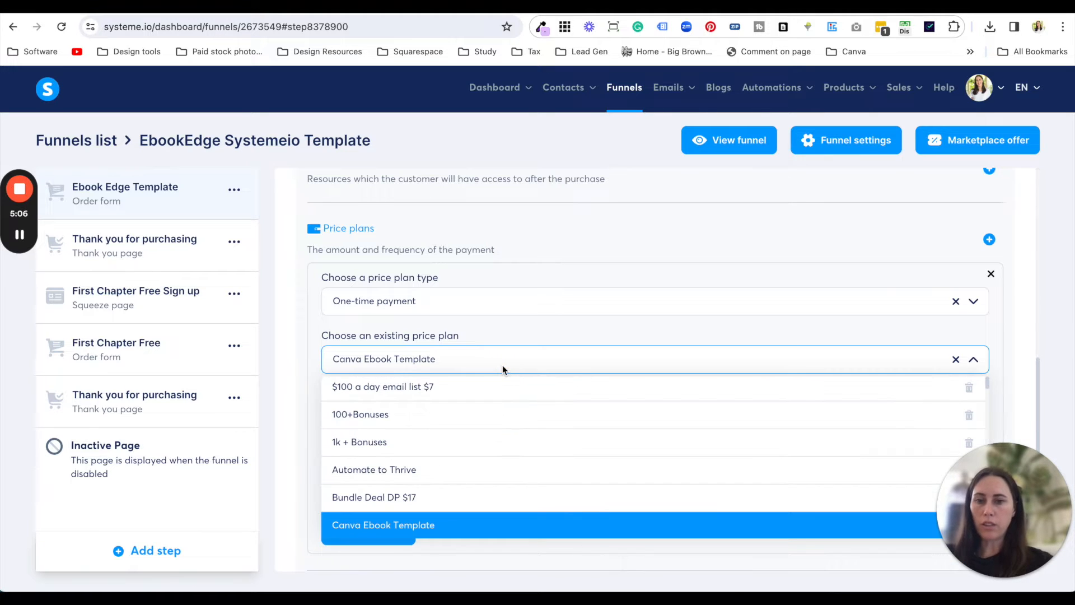
pyautogui.click(516, 333)
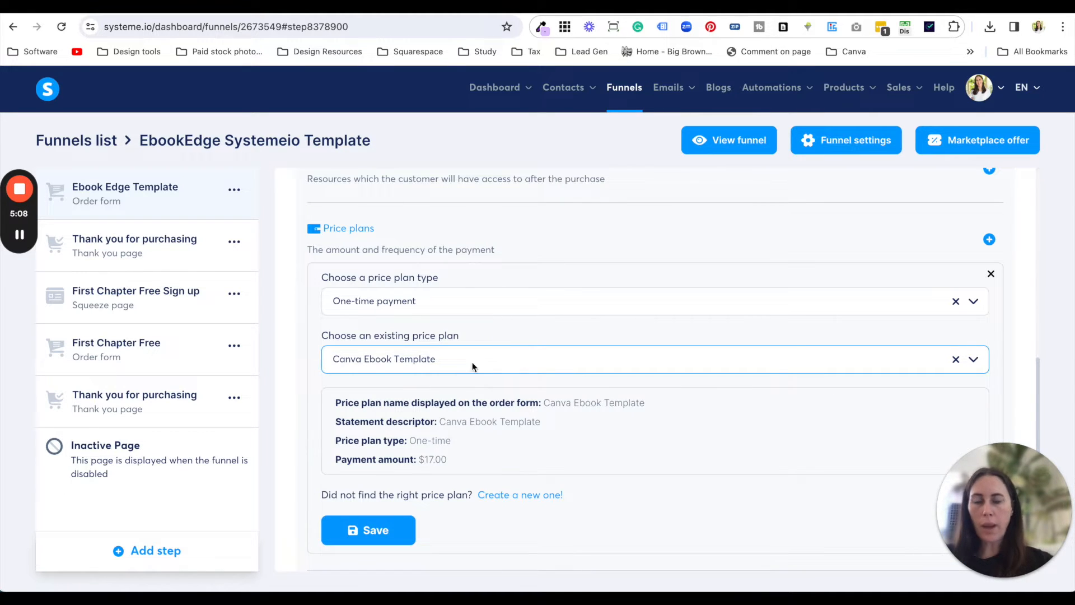
pyautogui.scroll(-1, 487, 440)
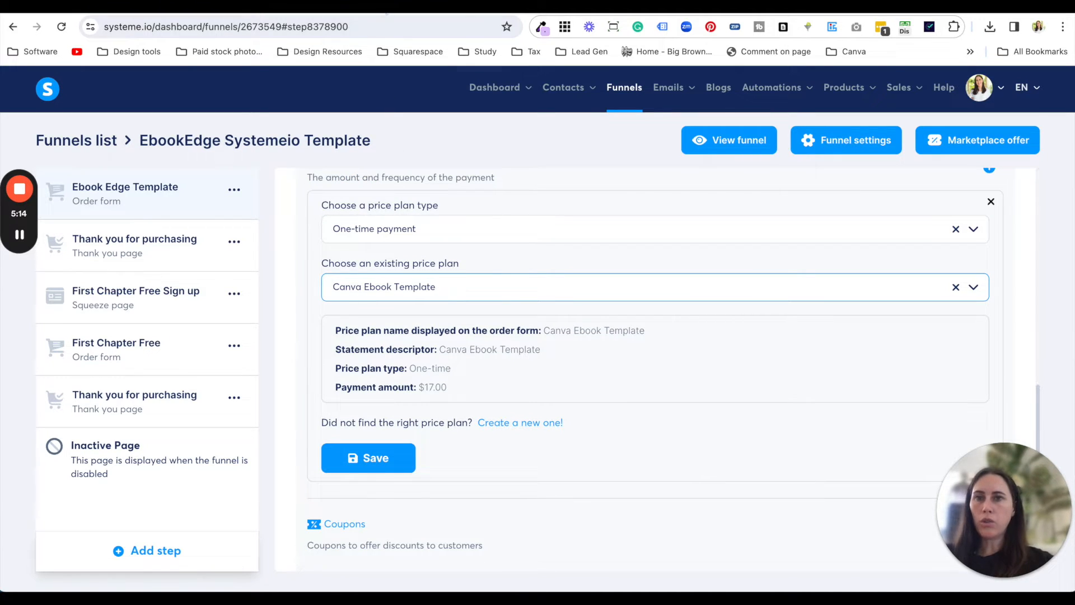
# - View the payment section of the live ebook sales page's order form, then return to the funnel's price plan settings
pyautogui.click(392, 7)
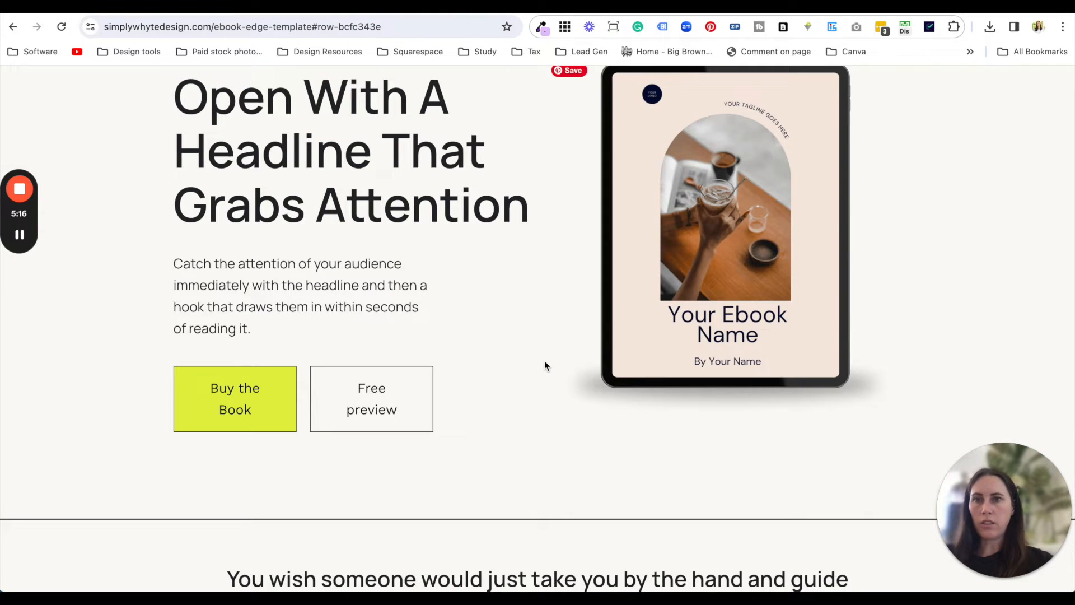
pyautogui.scroll(-8, 629, 384)
pyautogui.scroll(-15, 630, 385)
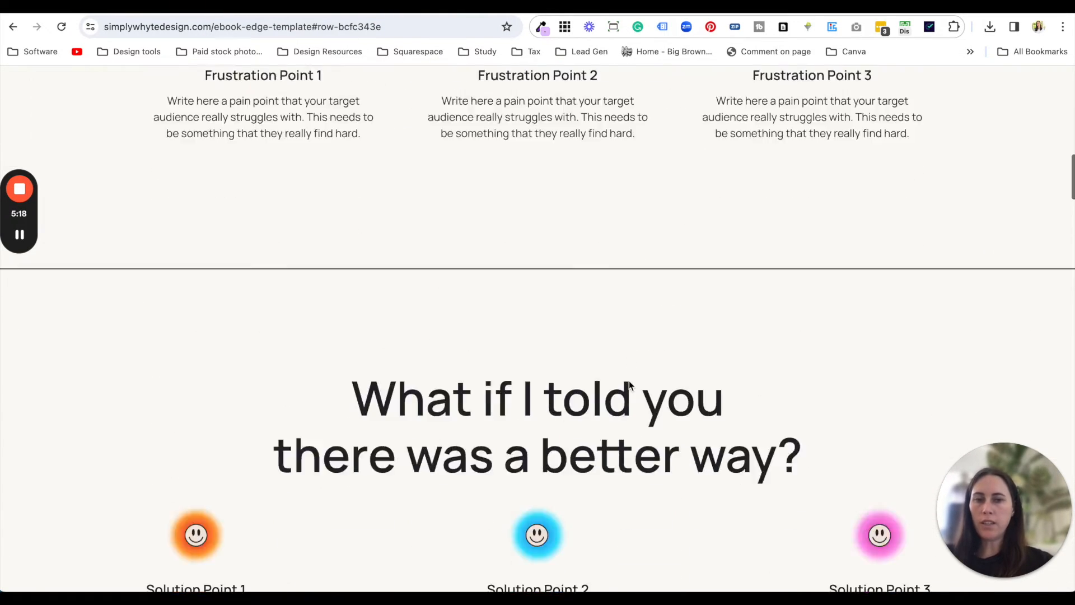
pyautogui.scroll(-20, 630, 385)
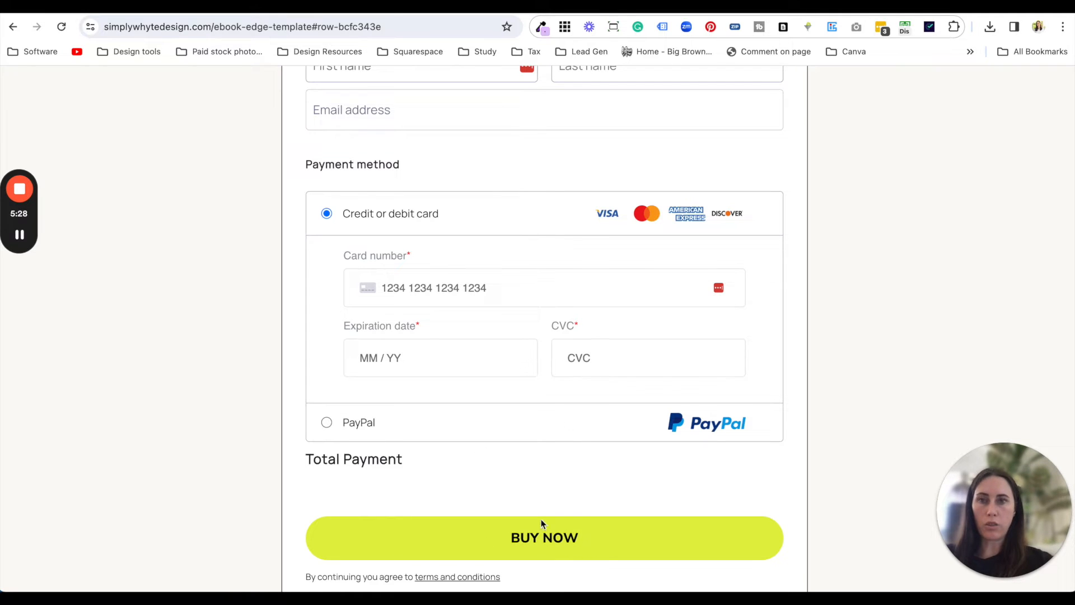
pyautogui.click(194, 10)
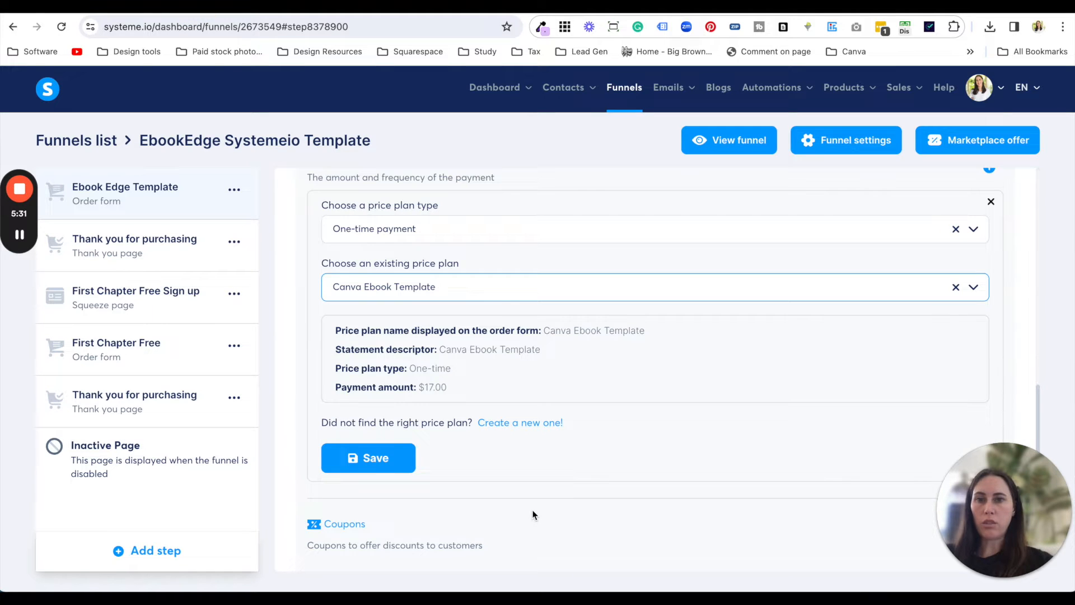
pyautogui.scroll(-2, 533, 513)
pyautogui.scroll(3, 493, 351)
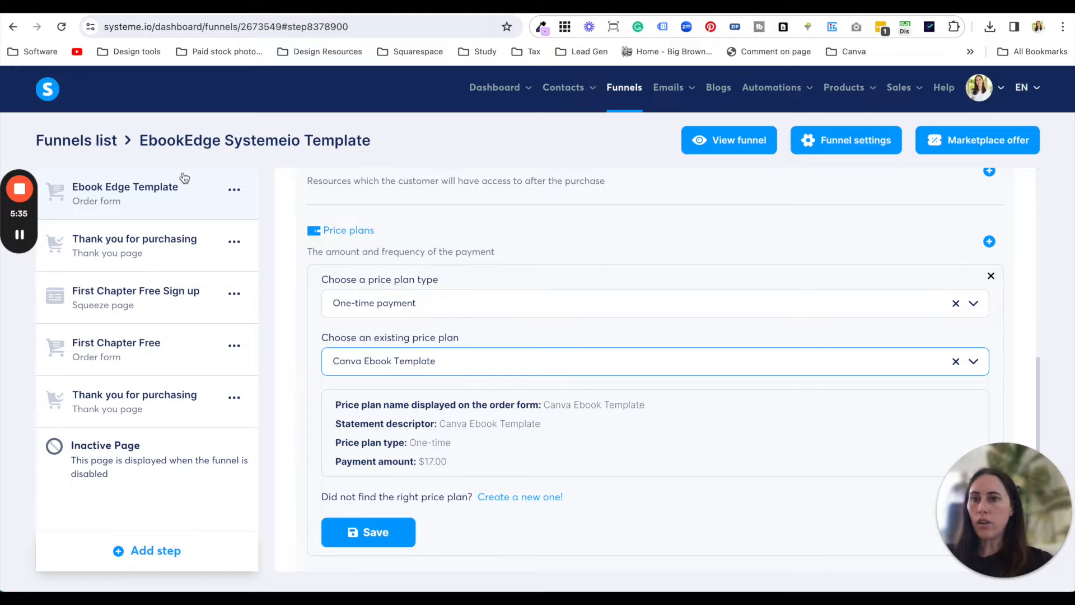
# - Open the First Chapter Free order form step and discard the unsaved price plan entry
pyautogui.click(155, 351)
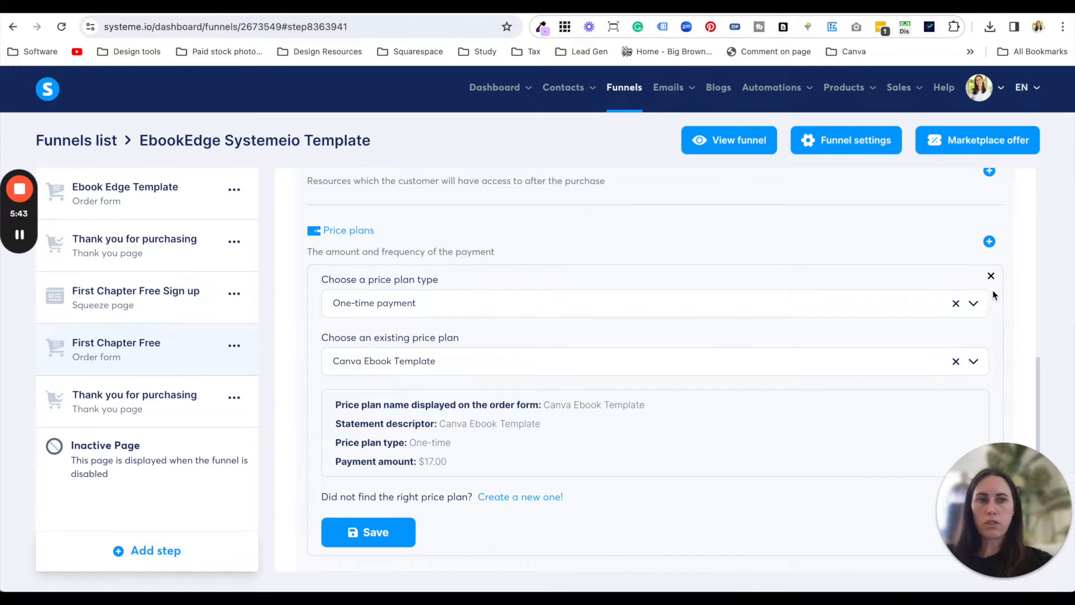
pyautogui.click(991, 275)
pyautogui.click(182, 348)
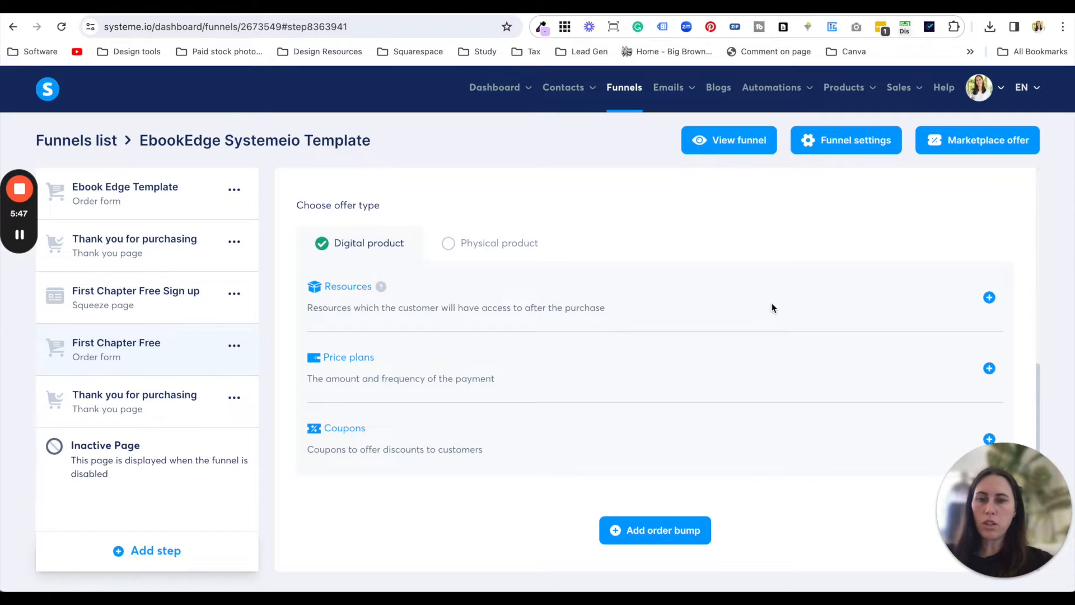
# - Fill in a price plan for the First Chapter Free offer with type One-time payment and existing plan Canva Ebook Template
pyautogui.click(989, 369)
pyautogui.click(512, 303)
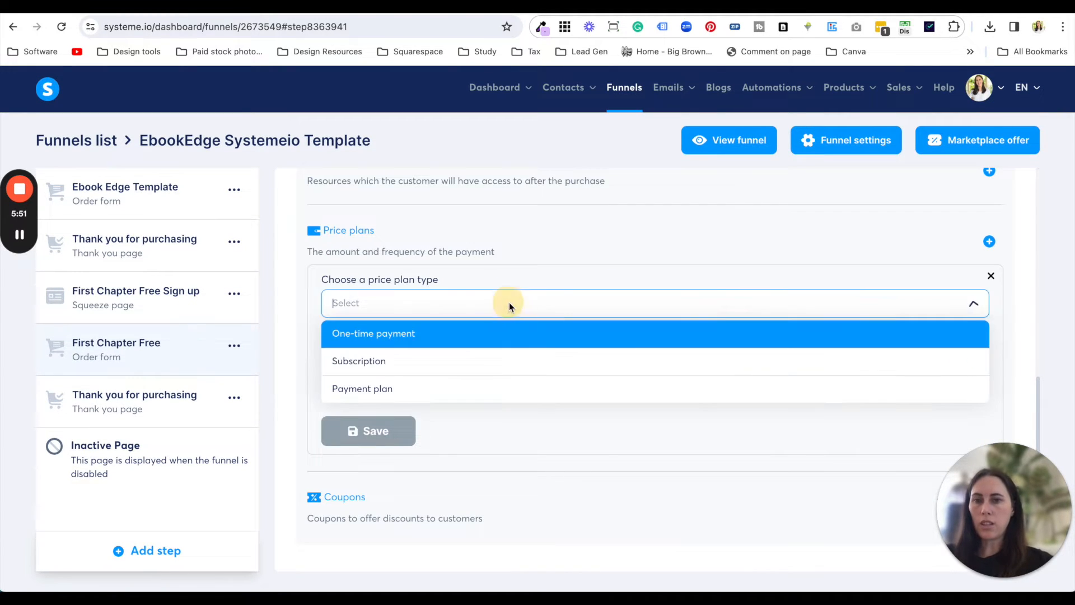
pyautogui.click(421, 335)
pyautogui.click(438, 361)
pyautogui.scroll(-1, 475, 452)
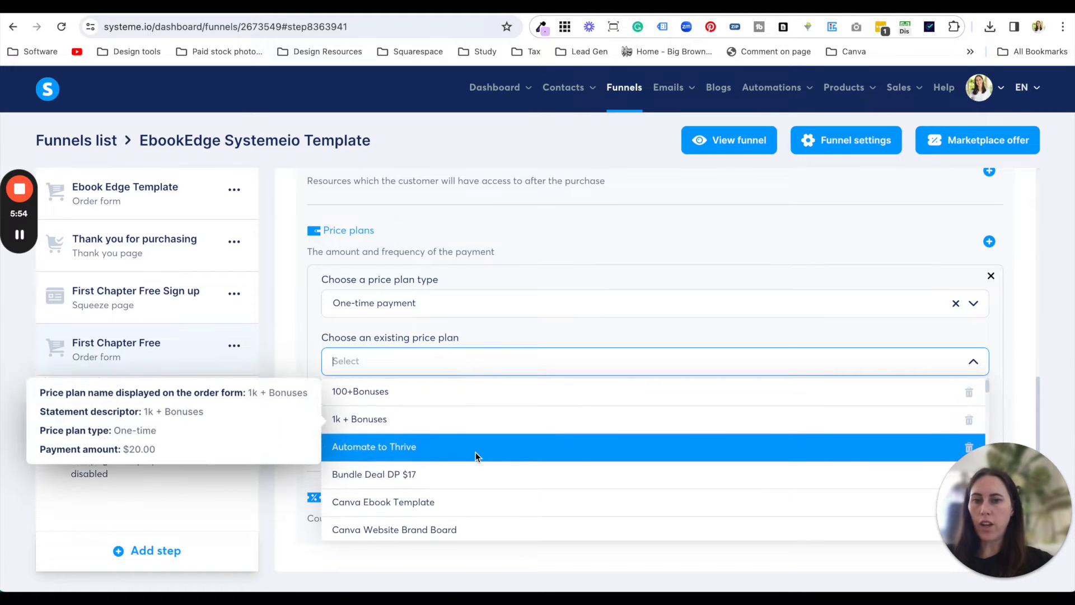
pyautogui.click(468, 499)
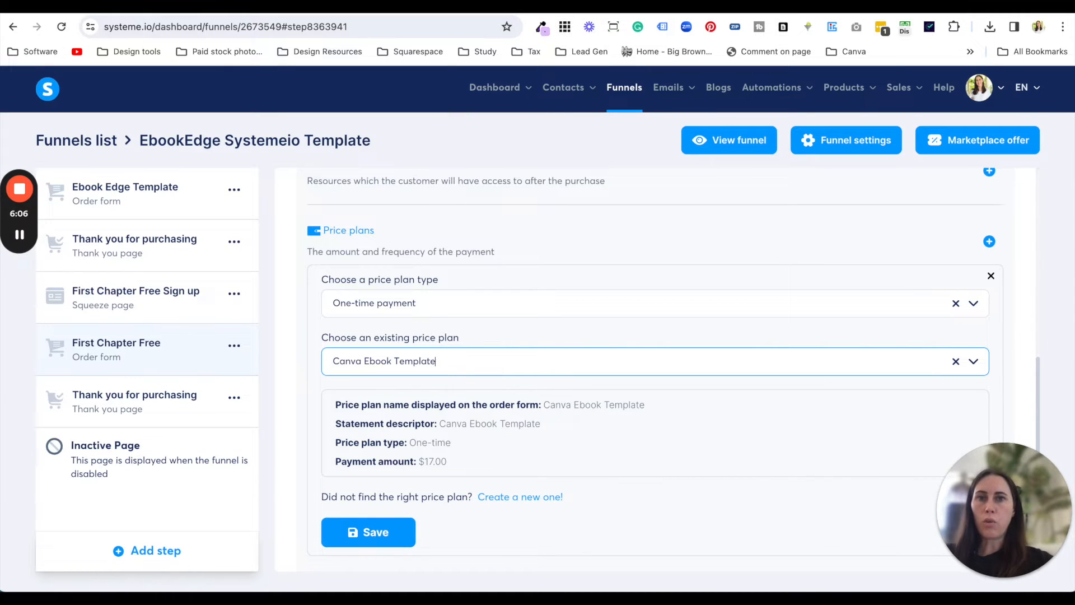
# - View the live first-chapter order form page, then return to the dashboard and discard First Chapter Free's unsaved price plan
pyautogui.click(644, 6)
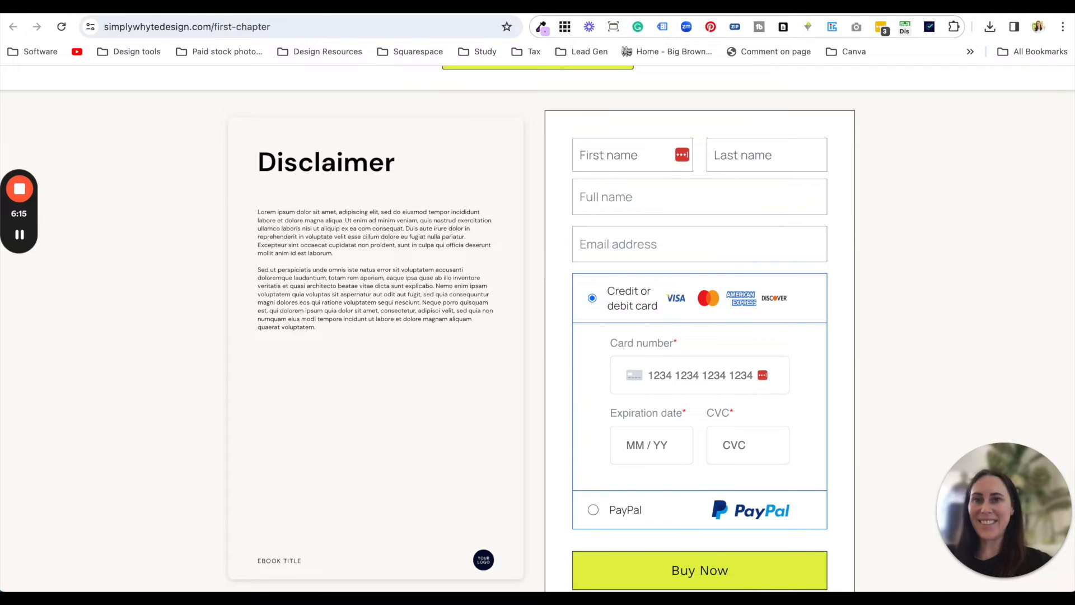
pyautogui.click(194, 14)
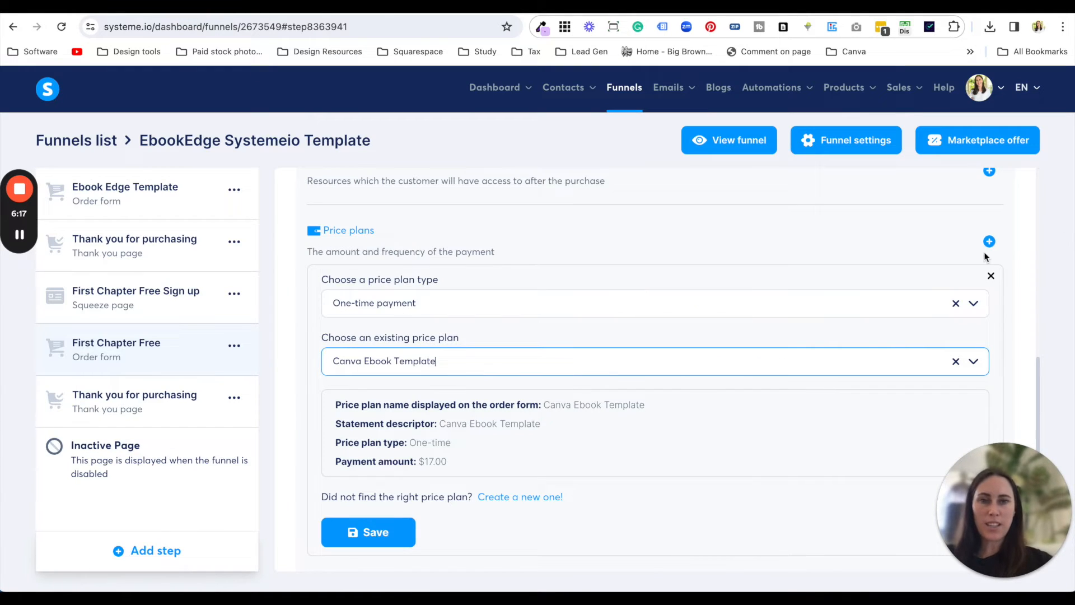
pyautogui.click(992, 276)
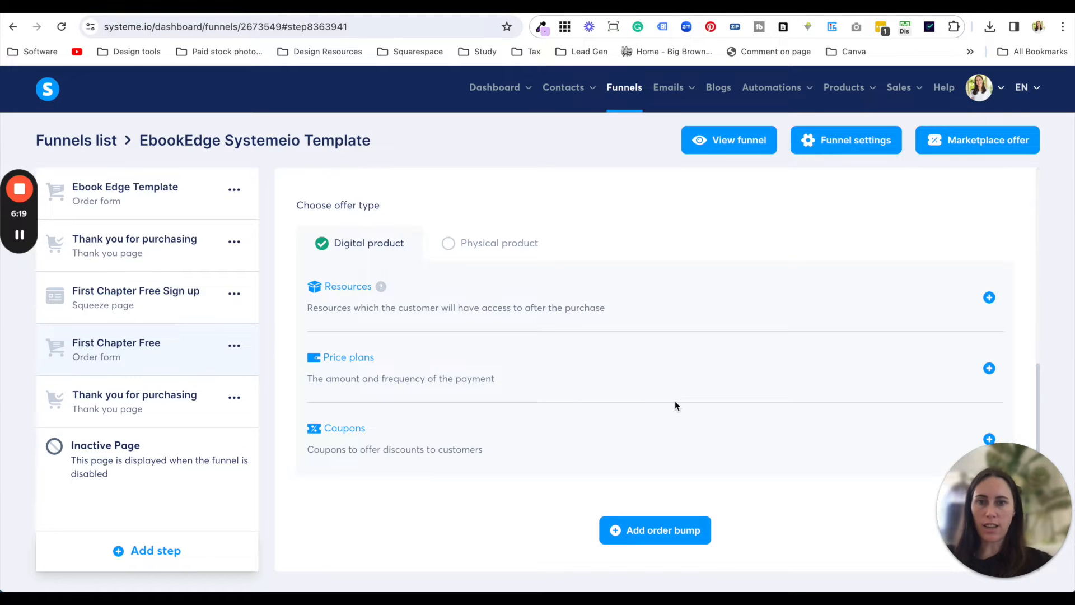
# - Add an automation rule with the New sale trigger to the First Chapter Free step and open the rule
pyautogui.scroll(10, 676, 406)
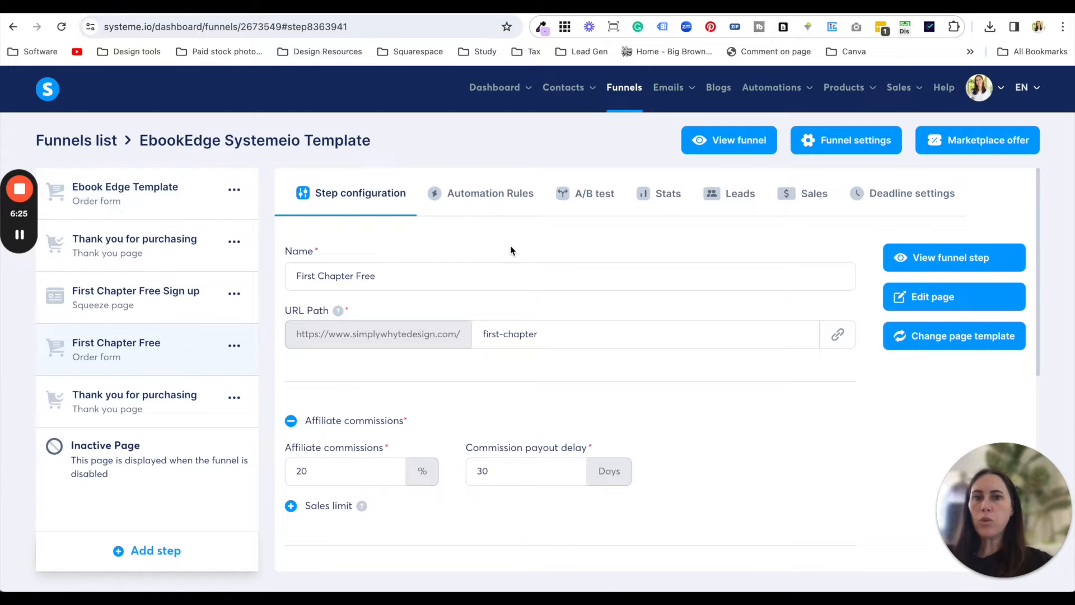
pyautogui.click(501, 204)
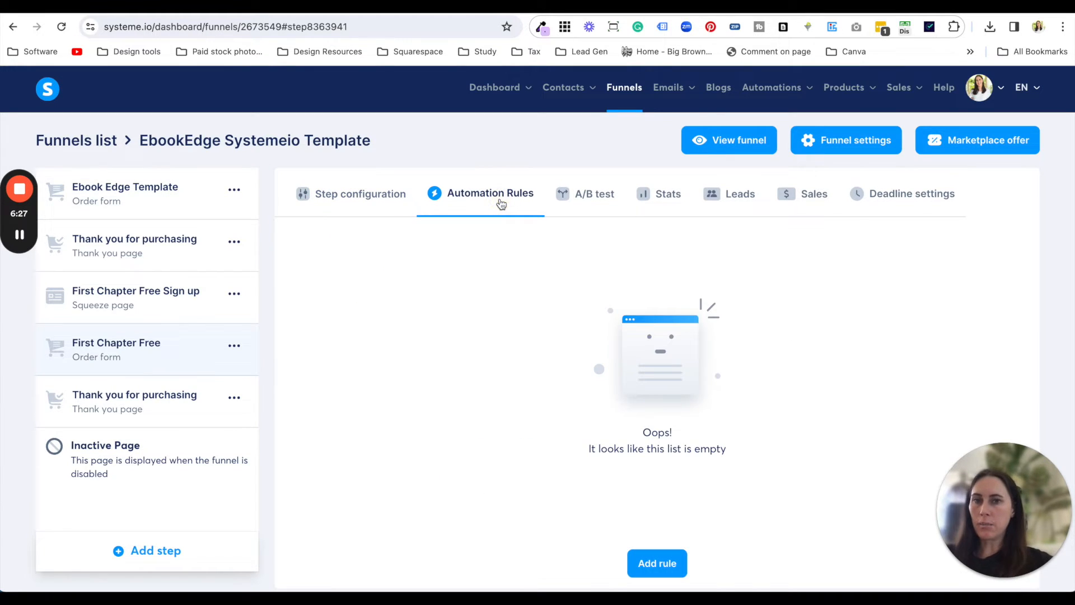
pyautogui.scroll(-1, 514, 397)
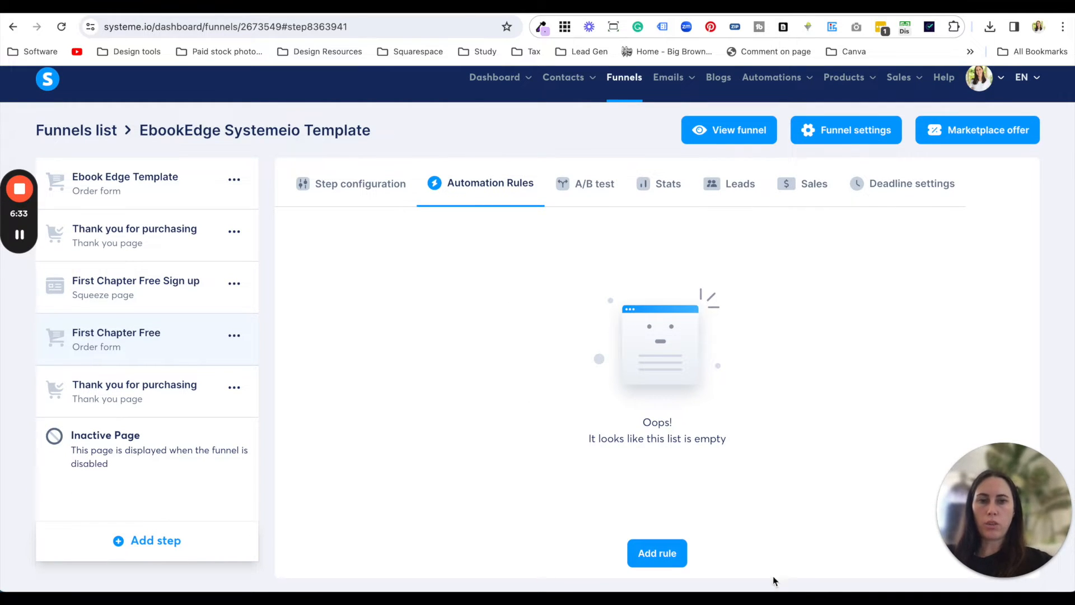
pyautogui.click(658, 554)
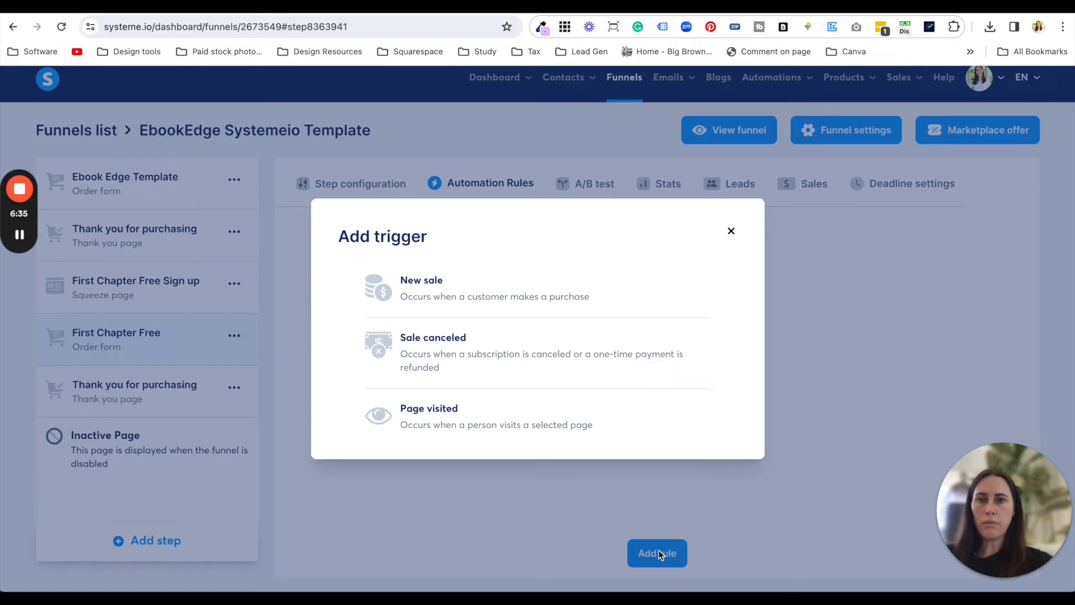
pyautogui.click(556, 291)
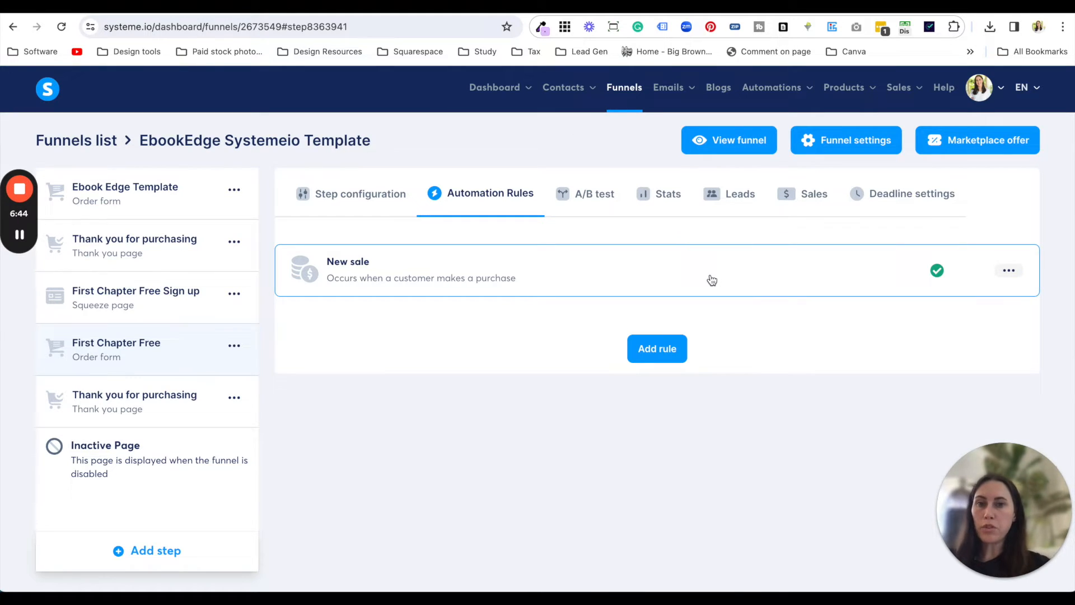
pyautogui.click(754, 270)
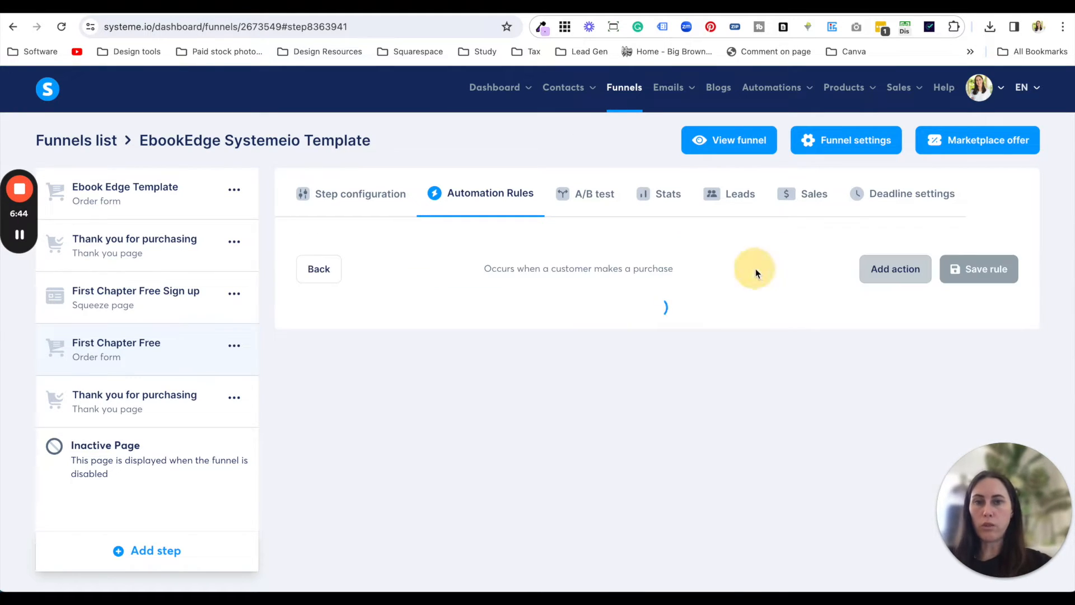
# - Add an "Add a tag" action to the New sale rule using the tag Ebook: TDPK
pyautogui.click(890, 274)
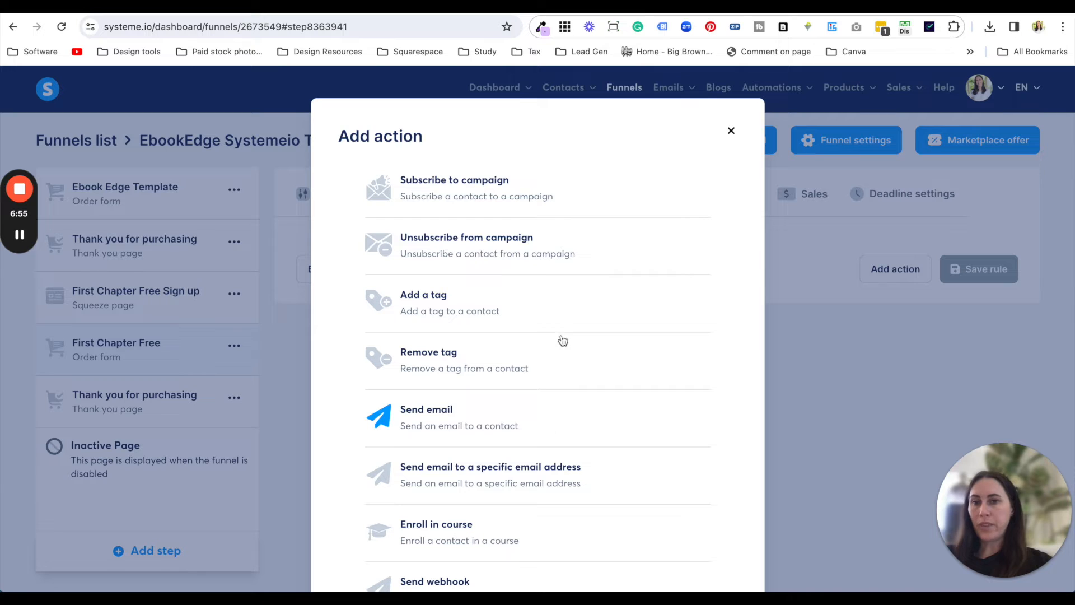
pyautogui.click(424, 309)
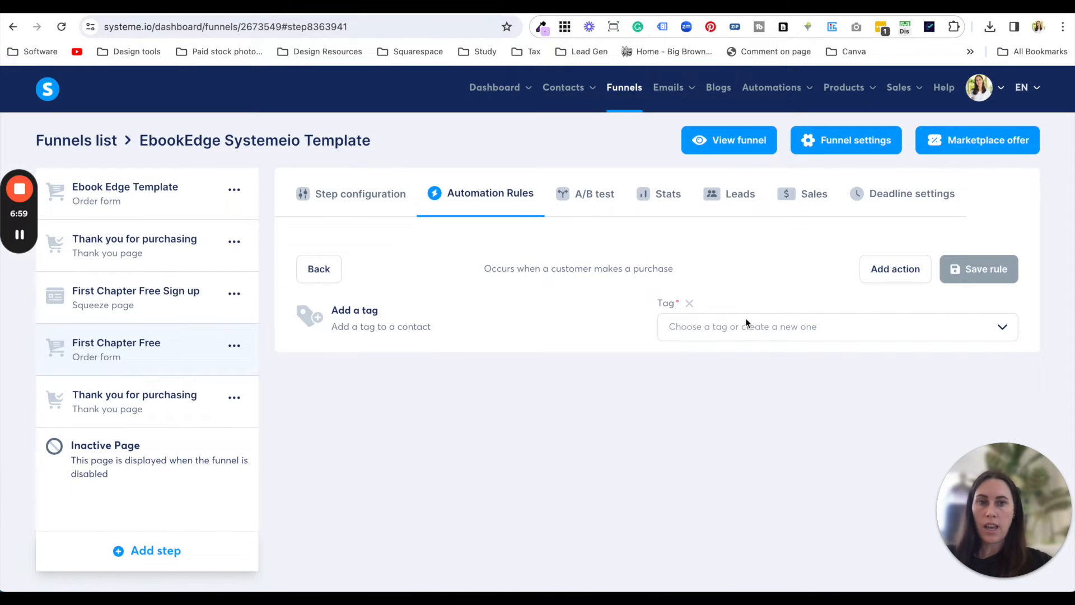
pyautogui.click(770, 333)
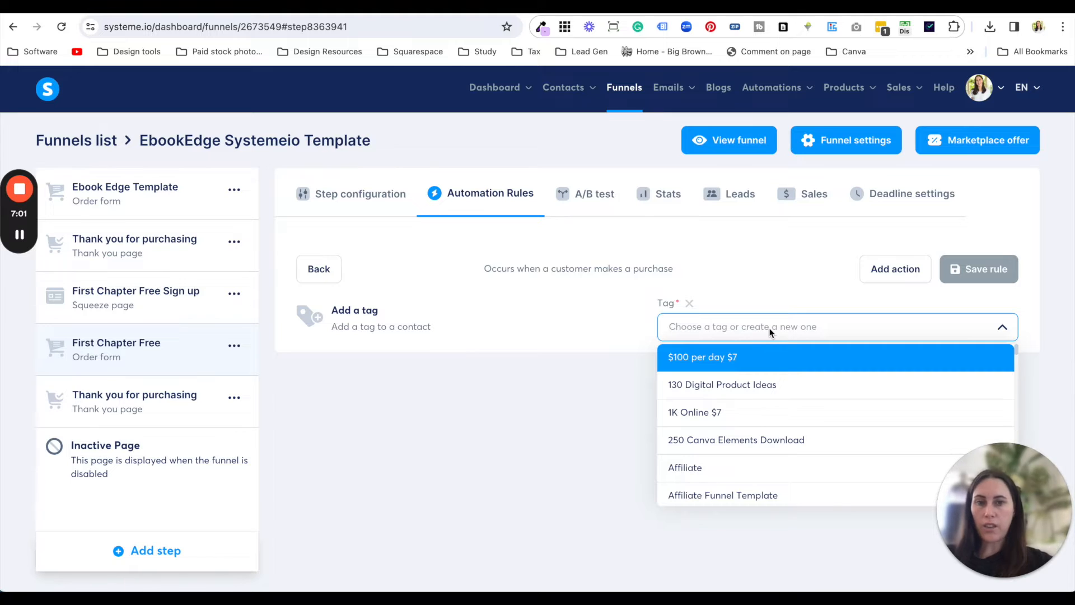
pyautogui.scroll(-2, 783, 388)
pyautogui.scroll(-3, 783, 389)
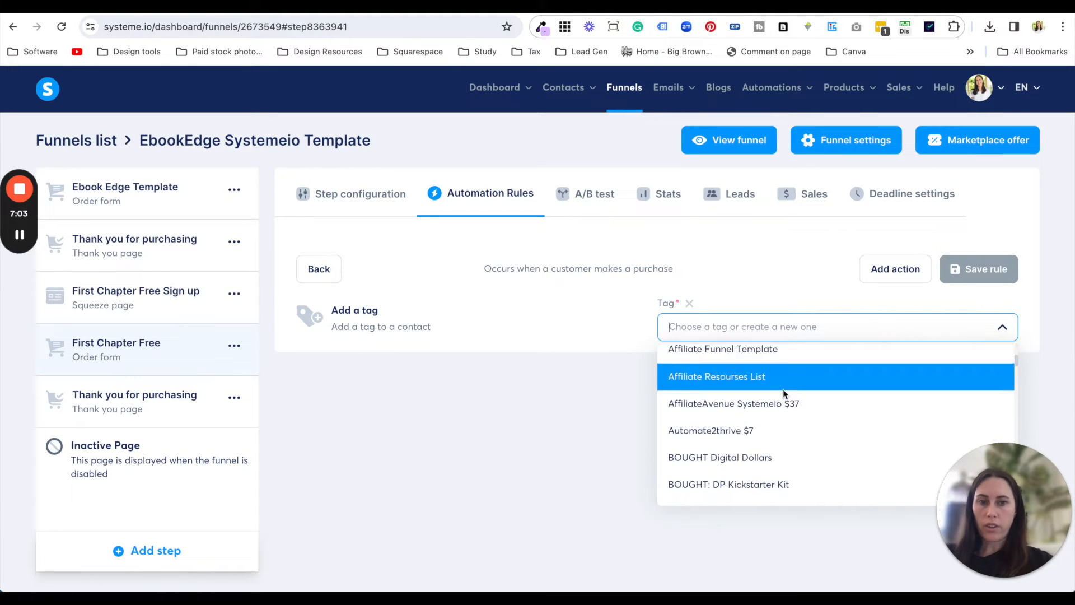
pyautogui.scroll(-4, 783, 389)
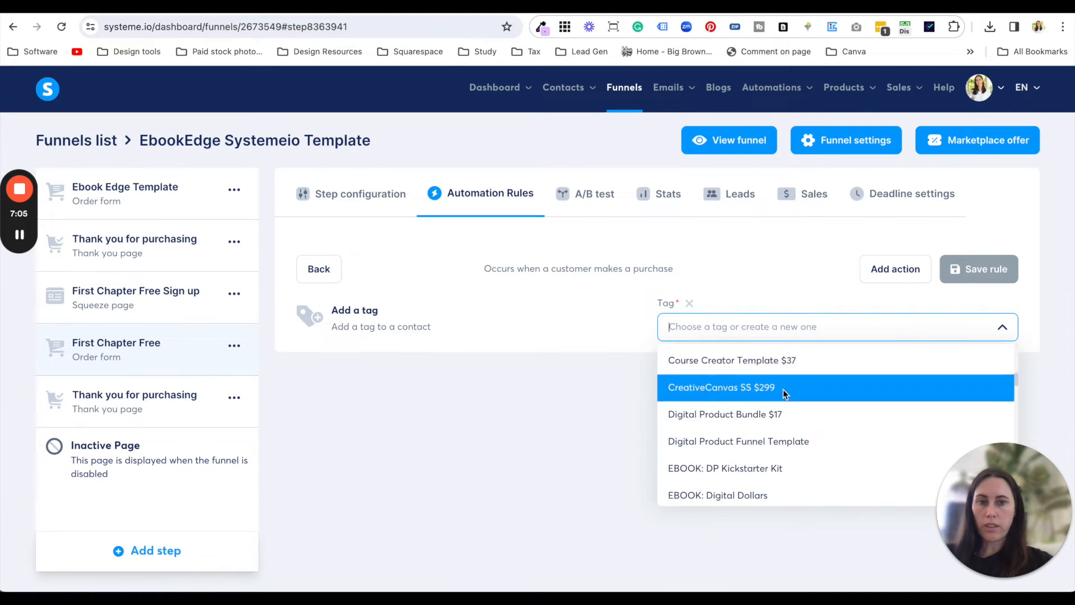
pyautogui.click(762, 446)
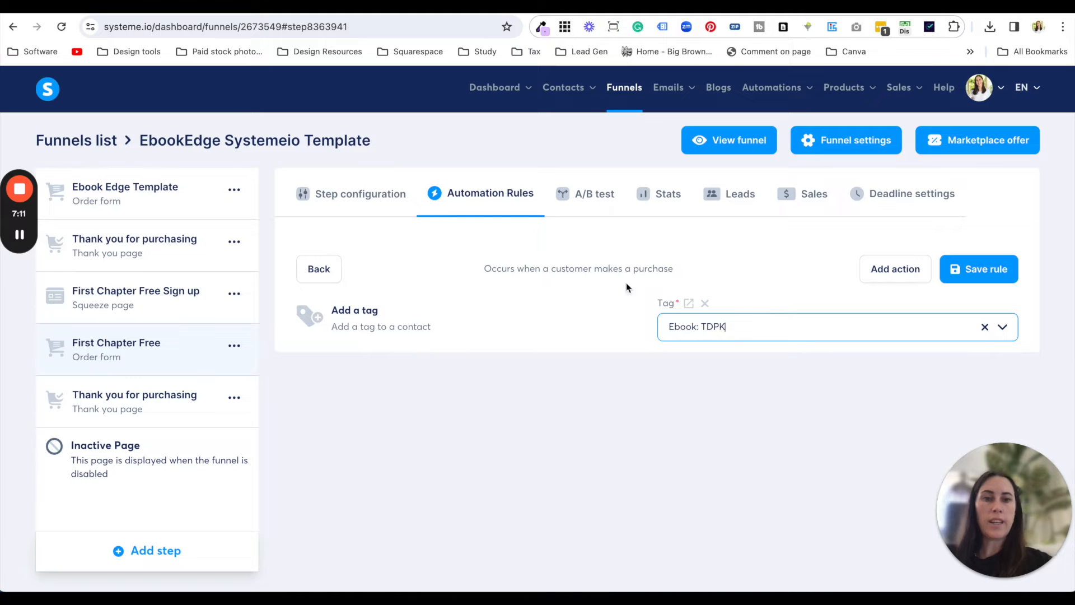
# - Add a "Send email" action to the New sale rule, view the available emails, and remove the action again
pyautogui.click(903, 270)
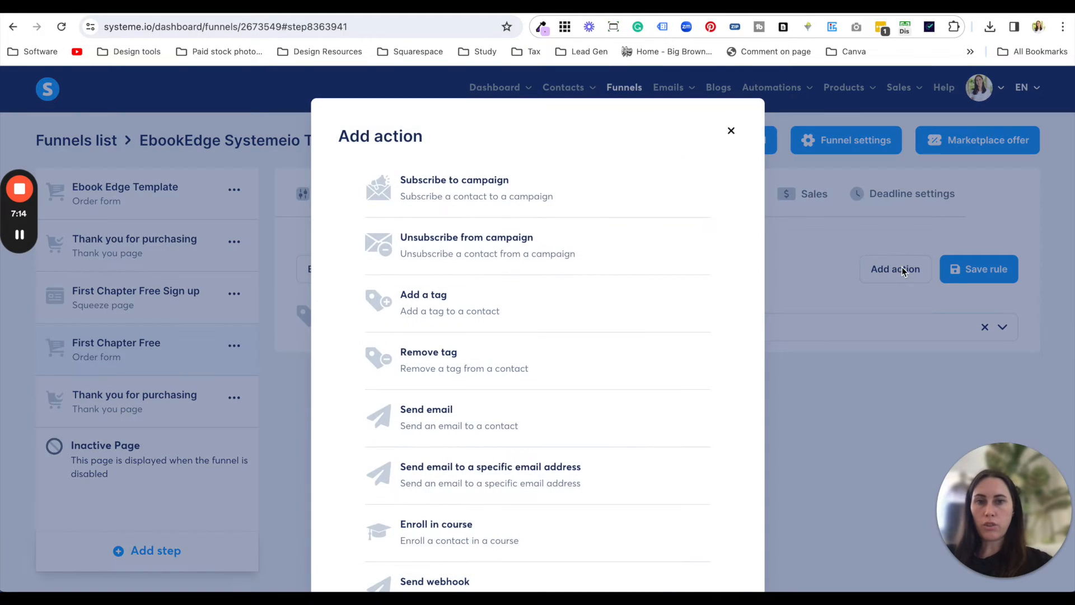
pyautogui.click(477, 409)
pyautogui.click(741, 390)
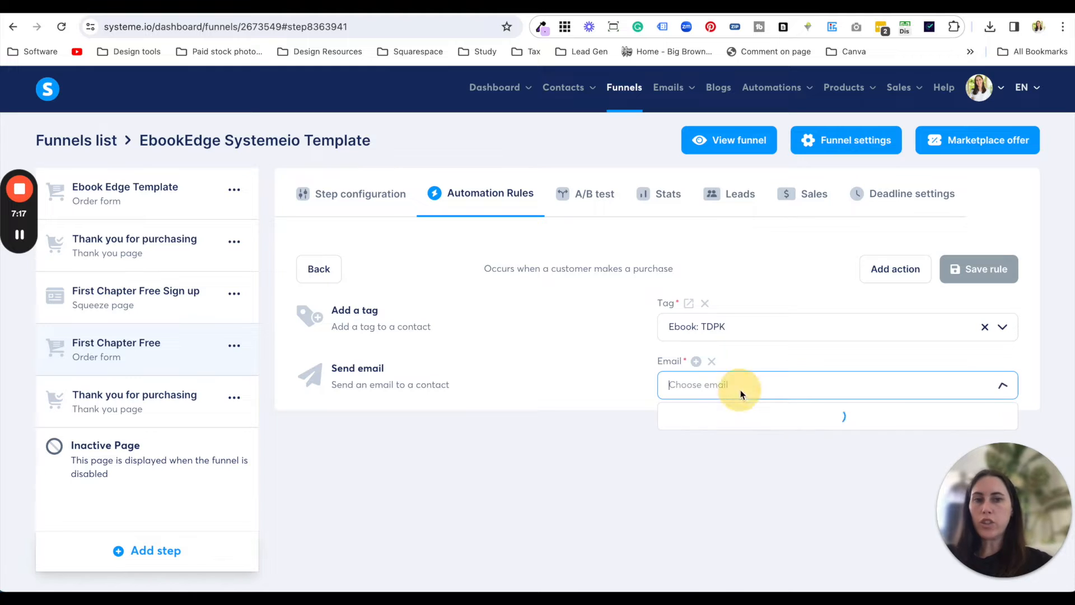
pyautogui.scroll(-1, 752, 453)
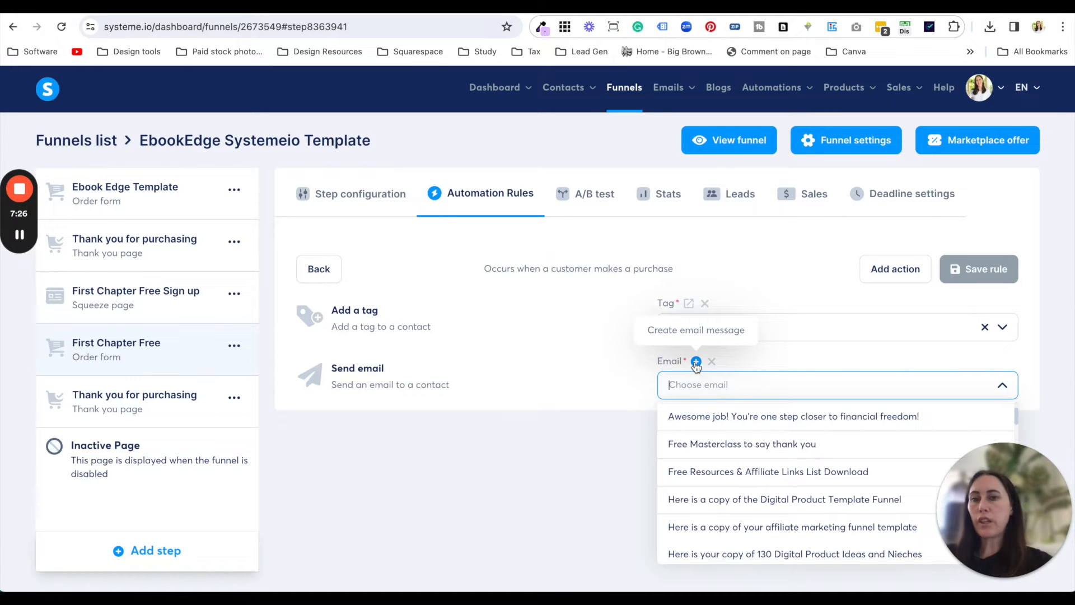
pyautogui.click(586, 408)
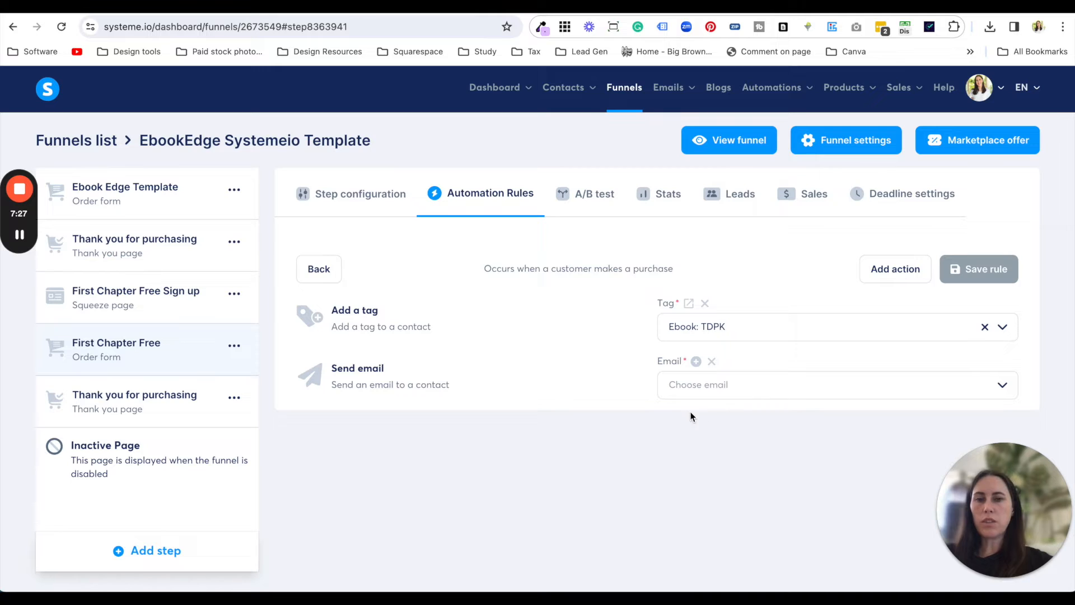
pyautogui.click(712, 362)
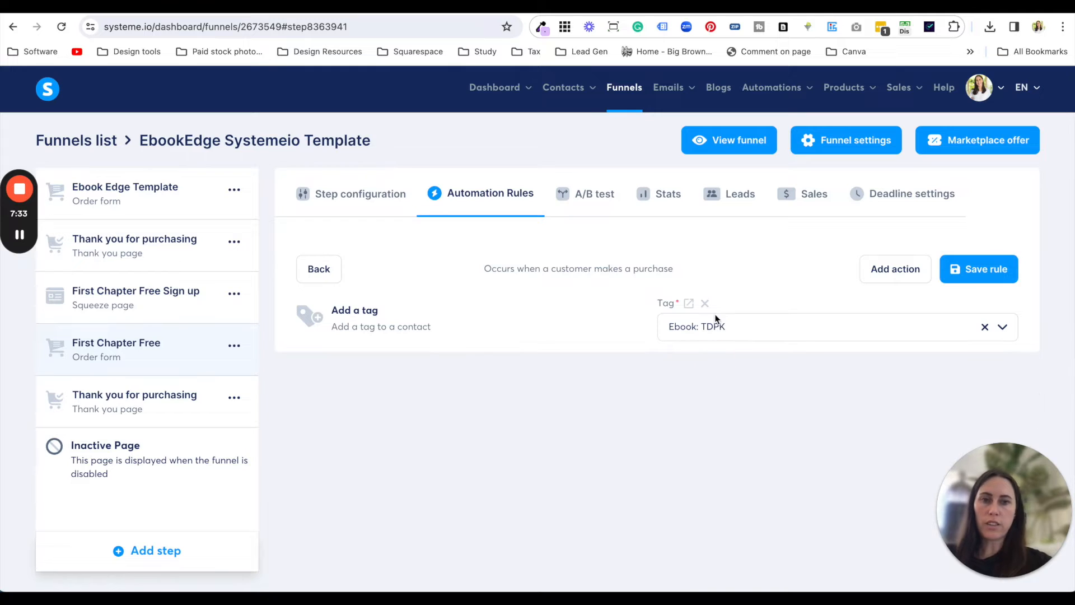
# - Save the New sale rule and remove its "Add a tag" action
pyautogui.click(1003, 277)
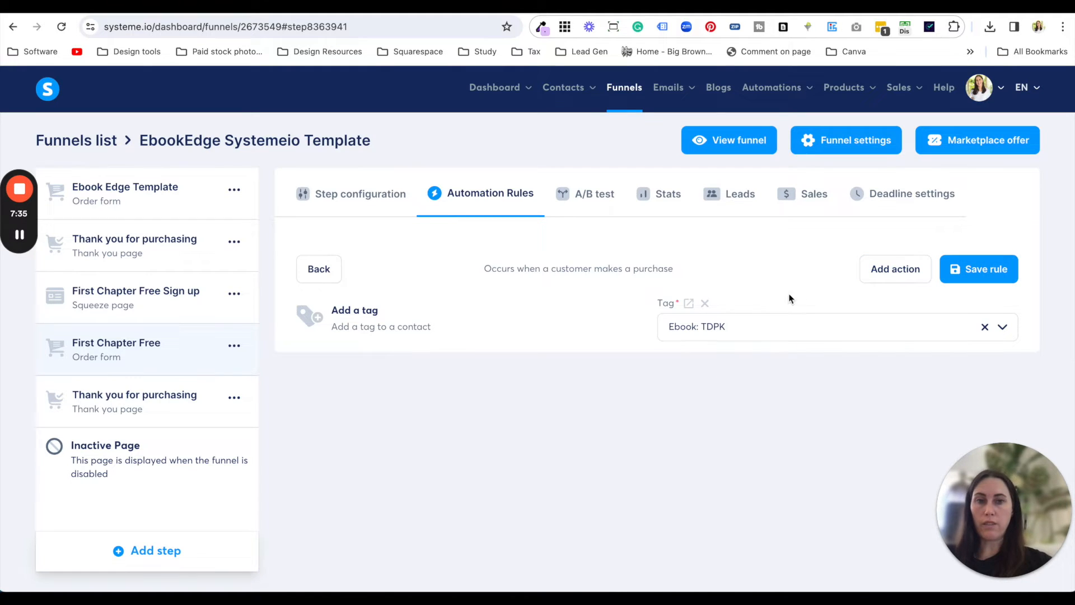
pyautogui.click(705, 303)
pyautogui.click(630, 386)
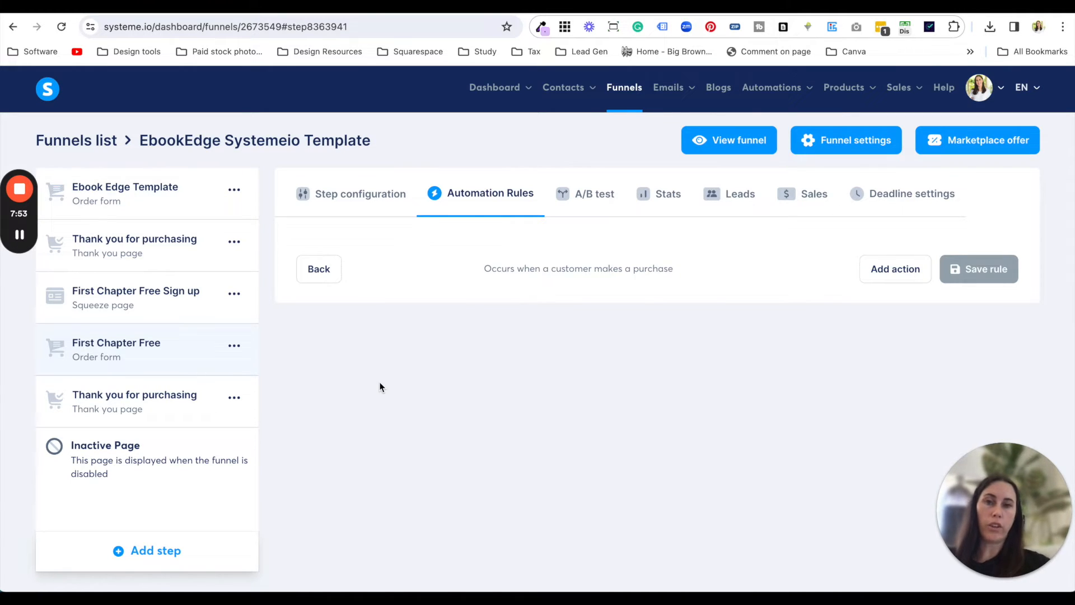
# - Open the Ebook Edge Template order form page for editing and select the main headline text to view its settings
pyautogui.click(178, 198)
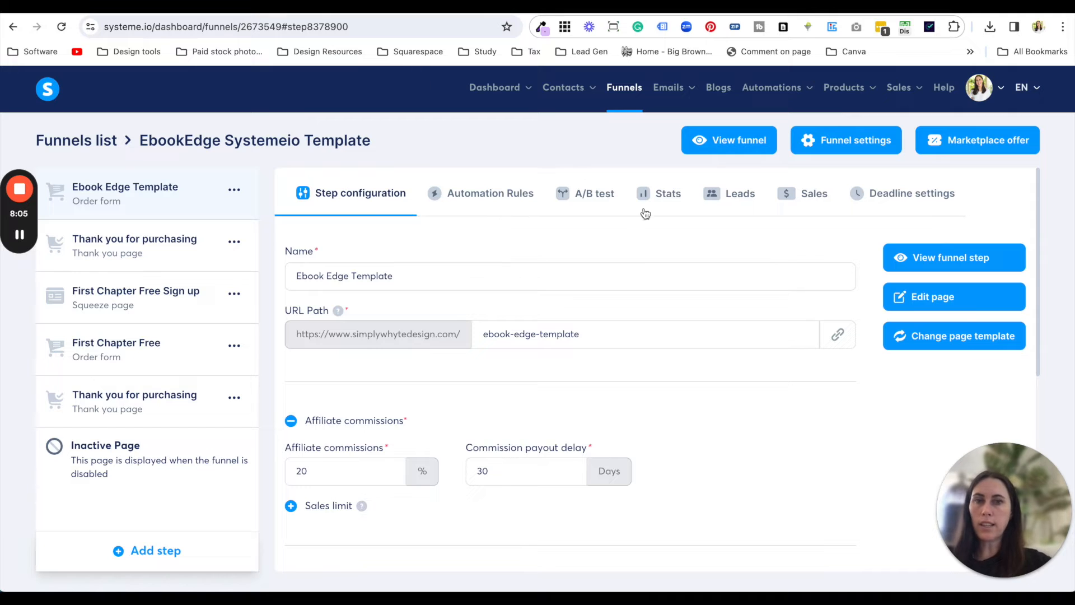
pyautogui.click(931, 301)
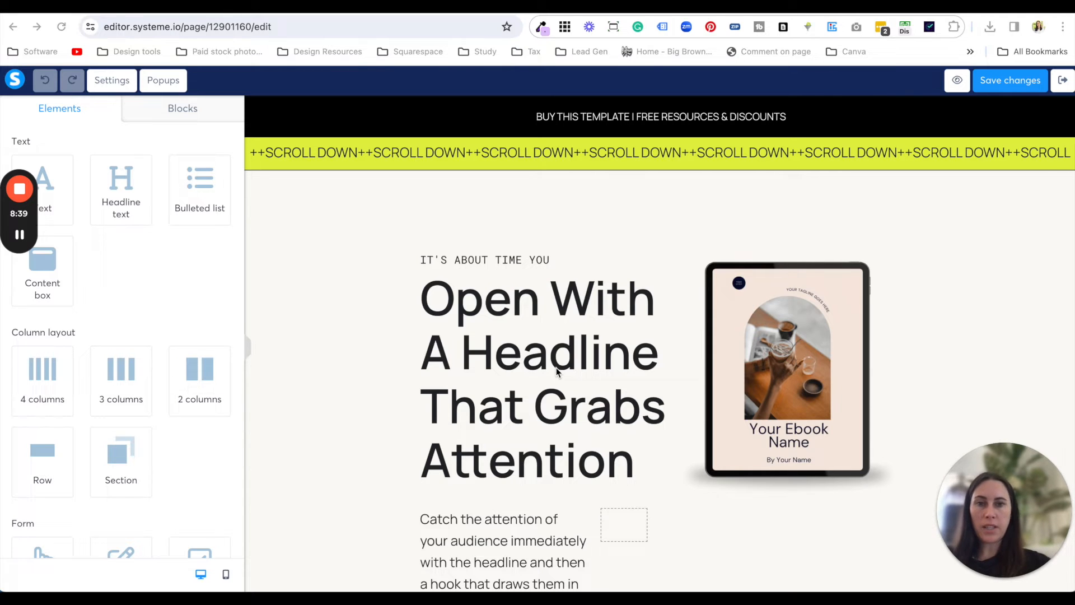
pyautogui.scroll(-1, 535, 403)
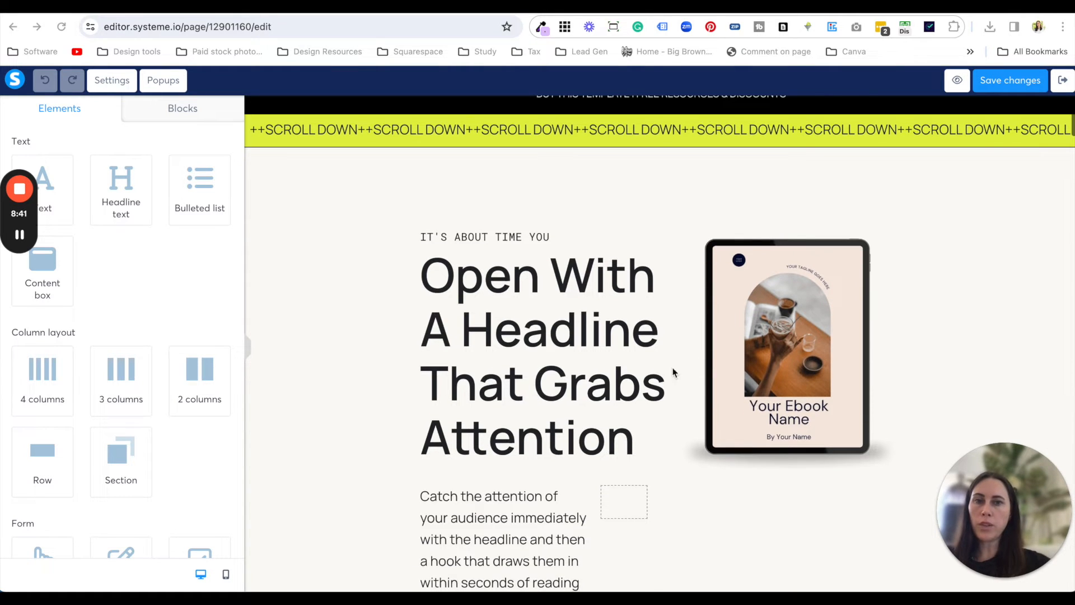
pyautogui.click(528, 381)
pyautogui.click(564, 379)
pyautogui.scroll(-5, 567, 376)
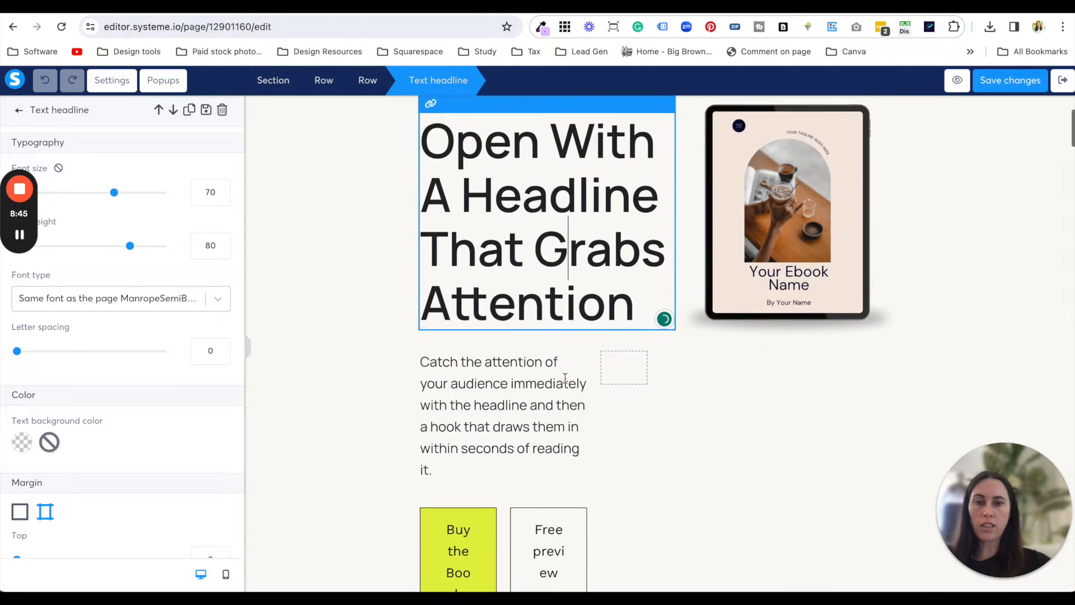
pyautogui.click(620, 404)
# - Check the Free preview button's URL in the editor and follow the button on the live page to the first-chapter sign-up page's address
pyautogui.scroll(-4, 623, 401)
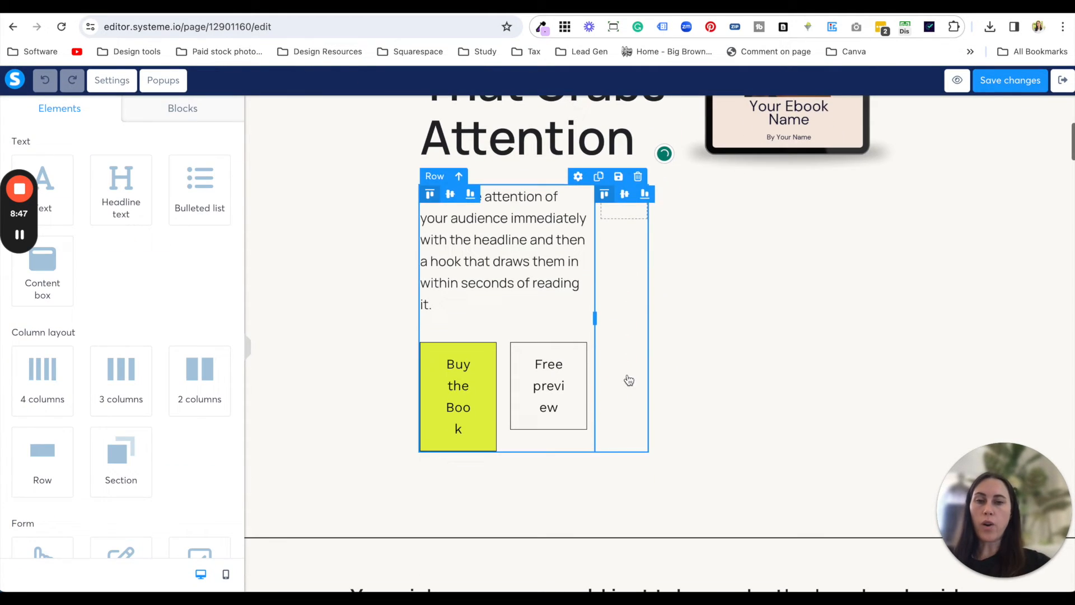
pyautogui.click(515, 367)
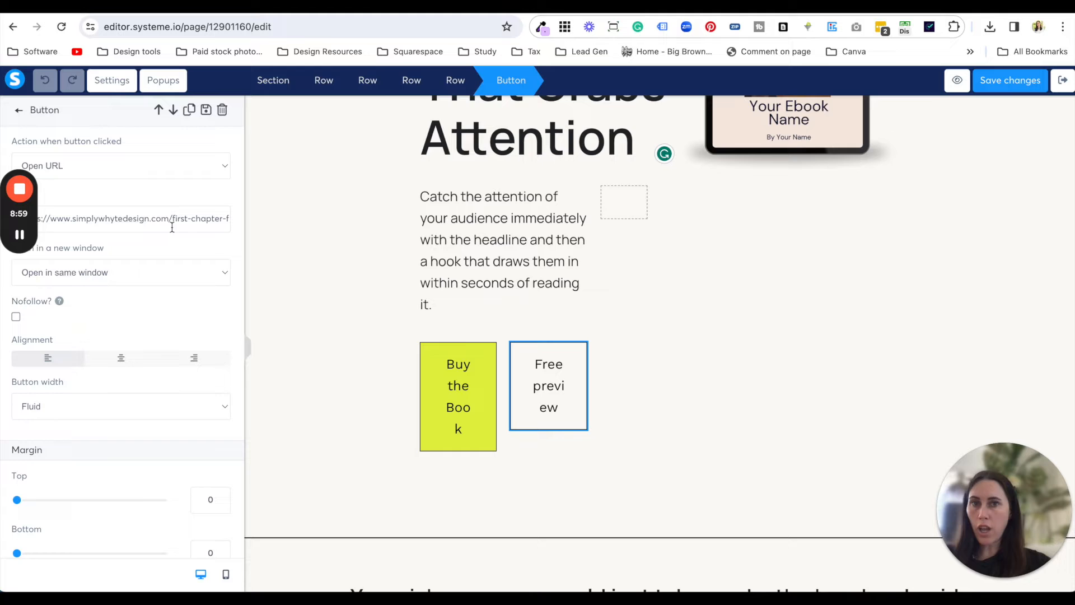
pyautogui.click(539, 7)
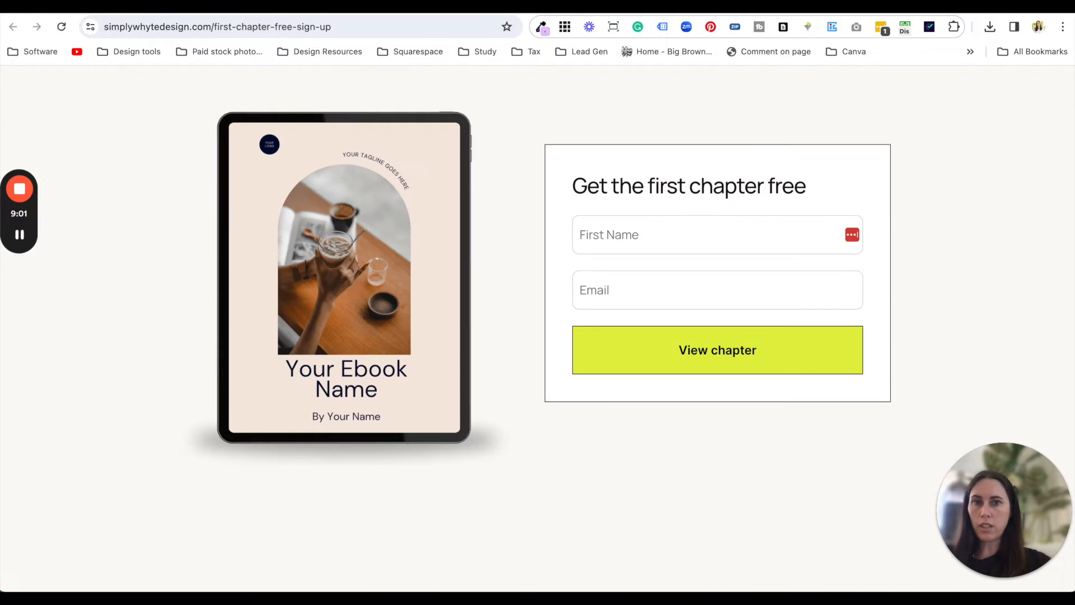
pyautogui.click(390, 7)
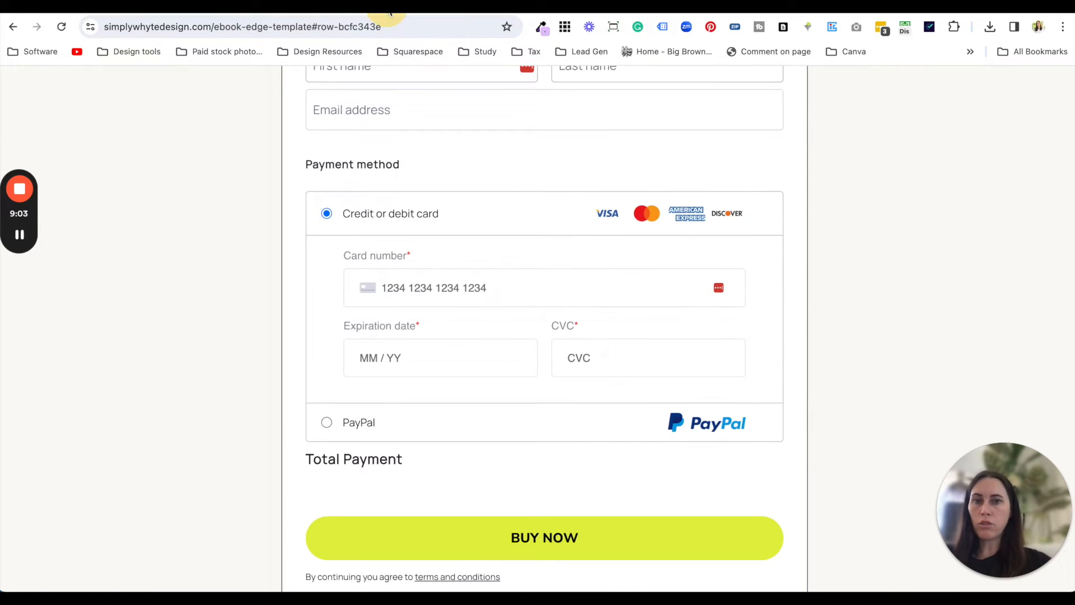
pyautogui.scroll(15, 471, 278)
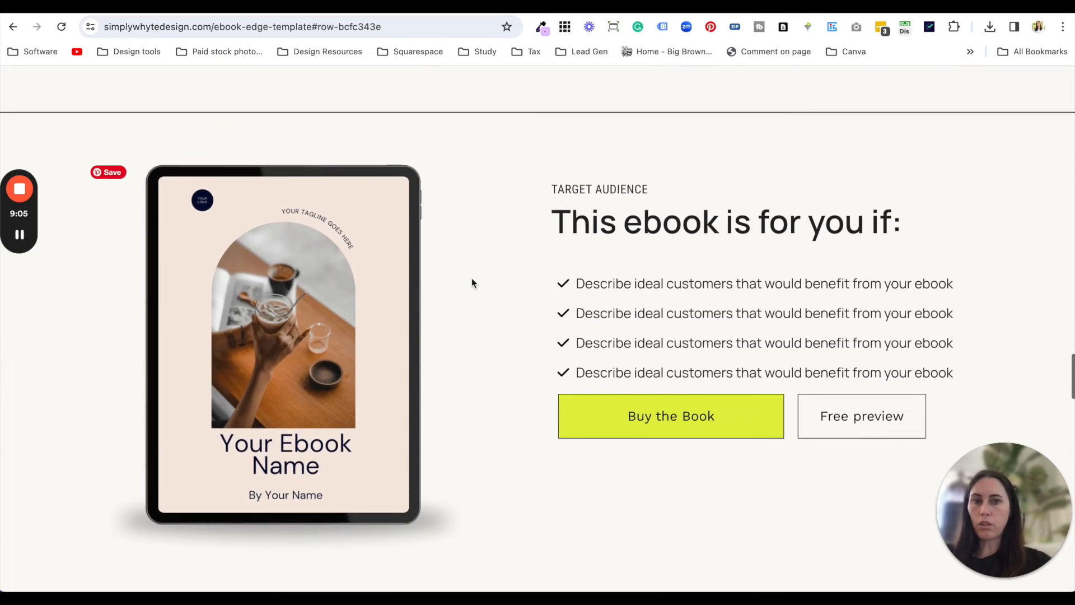
pyautogui.scroll(10, 472, 278)
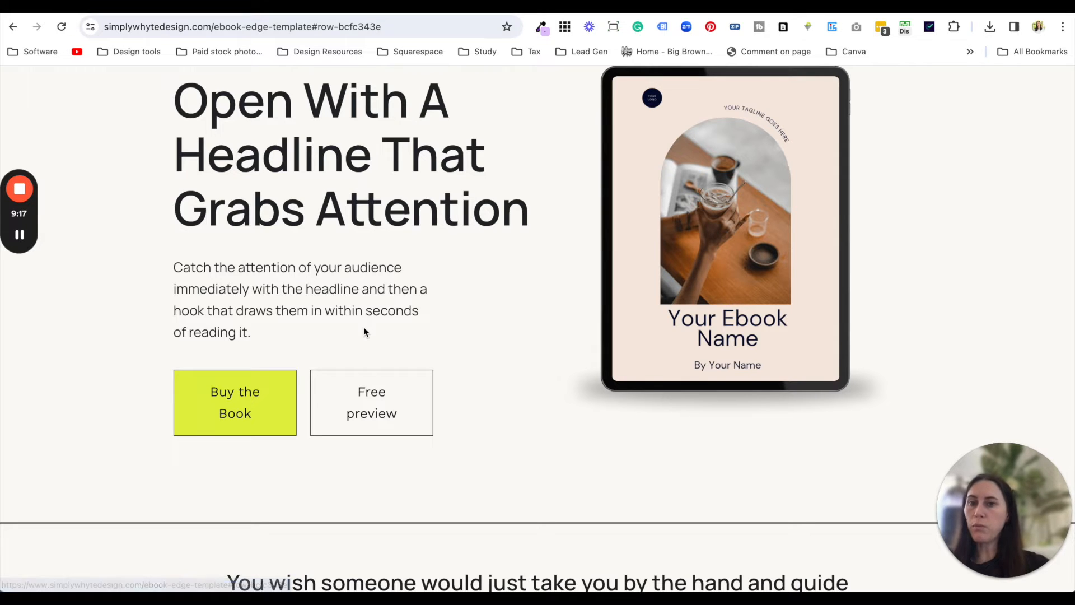
pyautogui.click(390, 405)
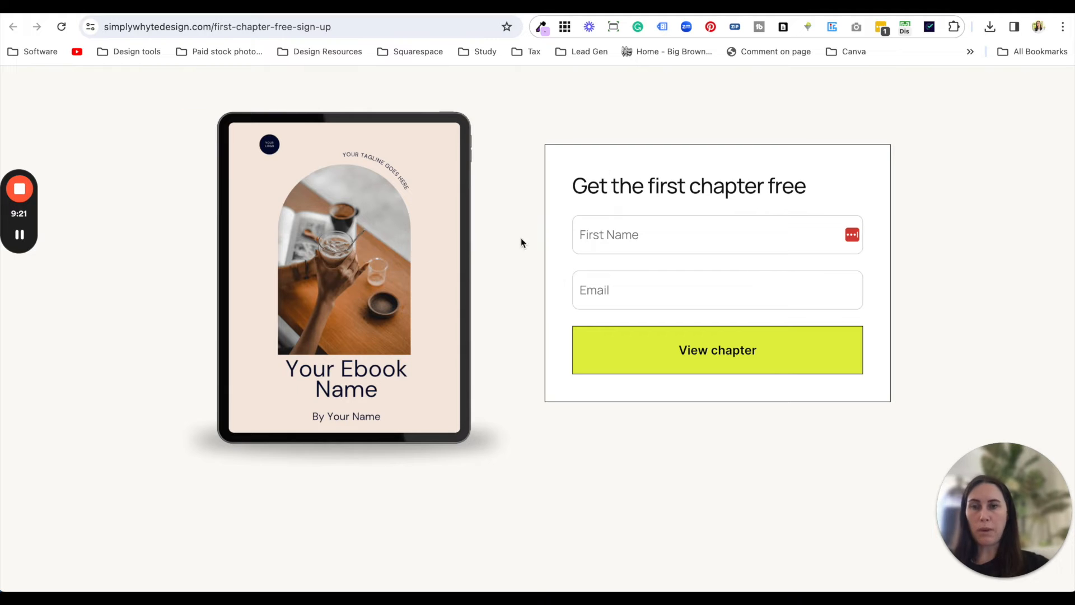
pyautogui.click(339, 34)
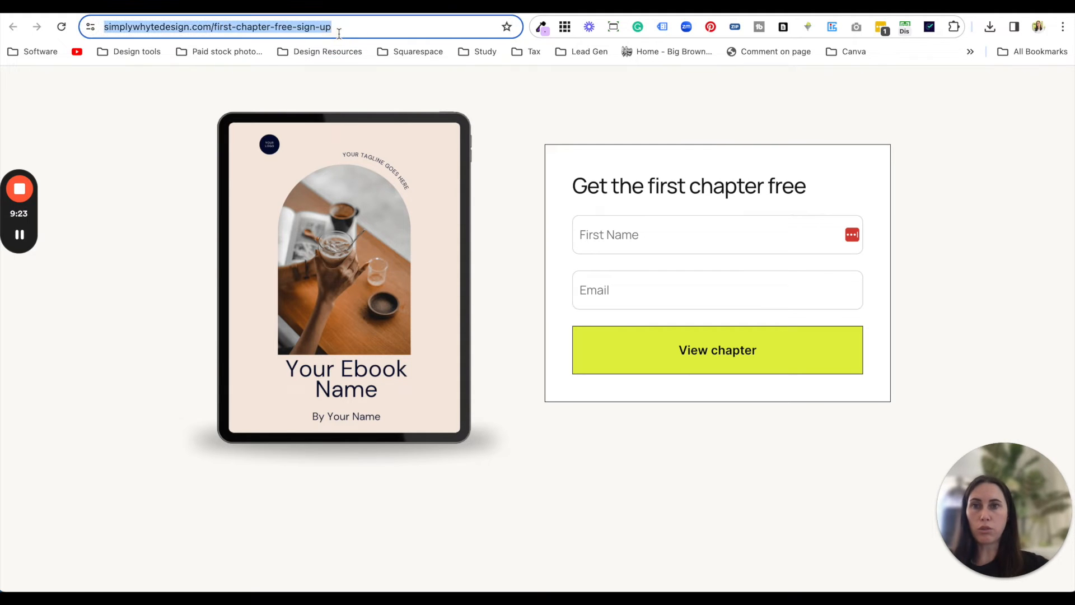
# - Return to the page editor and select the description text under Frustration Point 2
pyautogui.click(204, 10)
pyautogui.scroll(-1, 711, 370)
pyautogui.scroll(1, 712, 369)
pyautogui.click(711, 372)
pyautogui.scroll(-10, 709, 372)
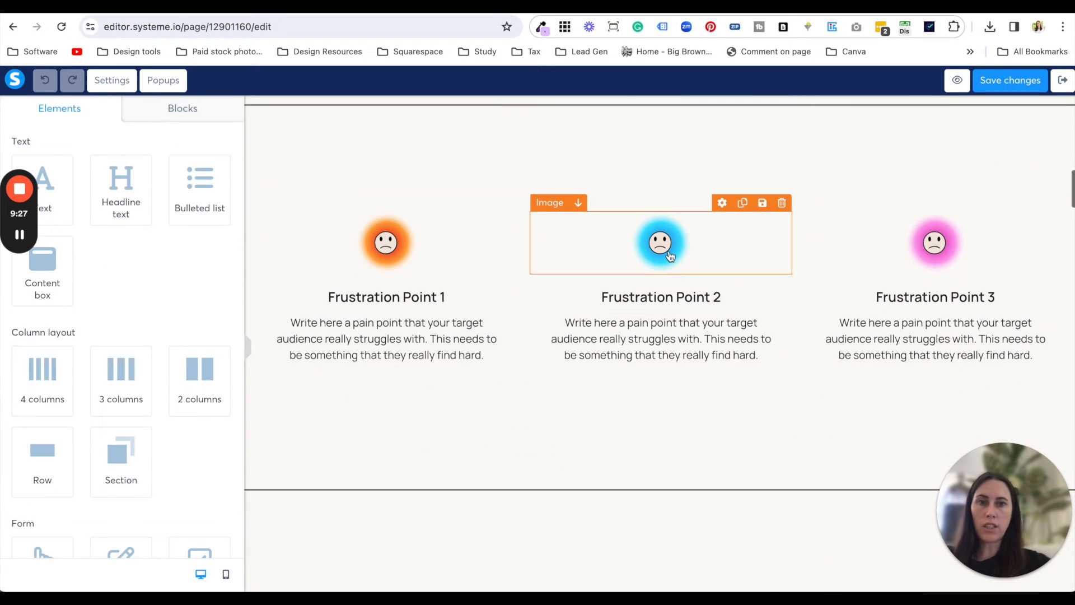
pyautogui.click(696, 354)
pyautogui.click(715, 384)
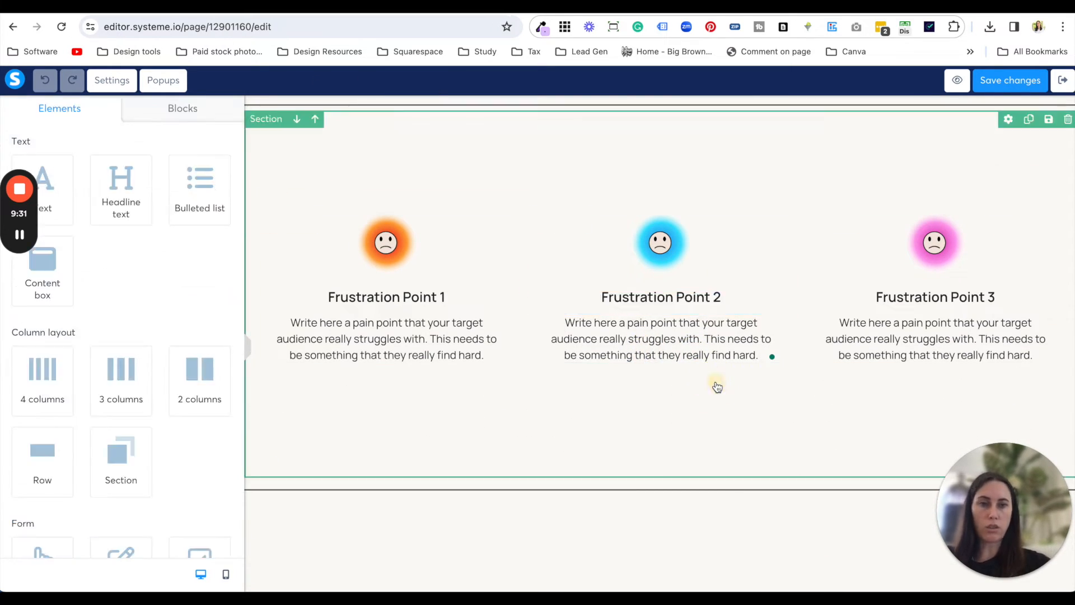
# - Examine the order form page's sections, from the opening headline through solution points, book chapters and pricing to the FAQ
pyautogui.scroll(6, 717, 386)
pyautogui.scroll(10, 717, 387)
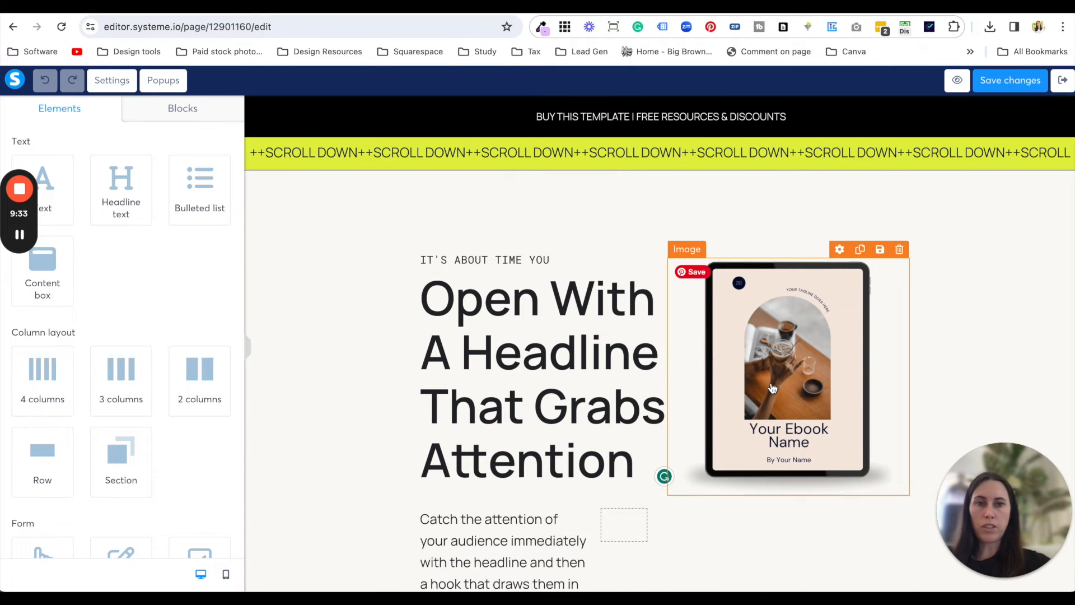
pyautogui.scroll(-1, 772, 387)
pyautogui.scroll(-20, 799, 413)
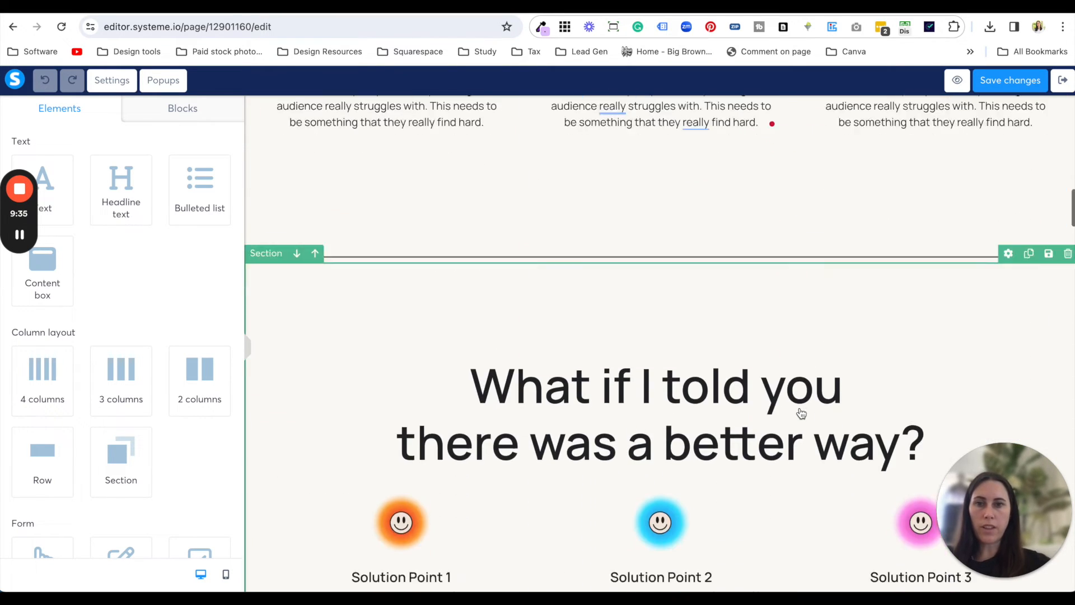
pyautogui.scroll(-3, 802, 414)
pyautogui.scroll(5, 633, 393)
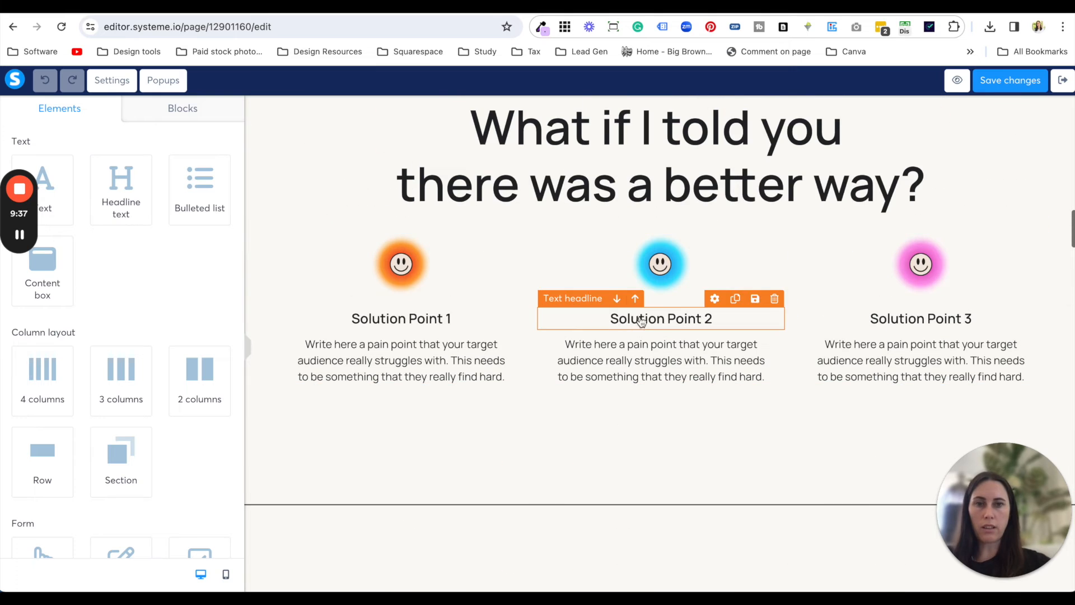
pyautogui.scroll(-15, 681, 329)
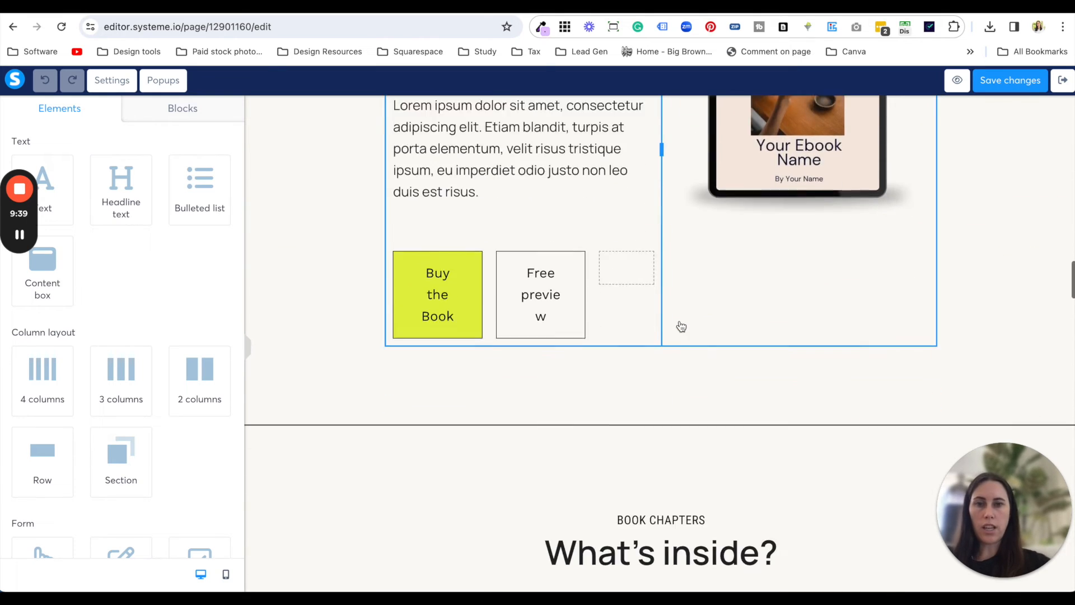
pyautogui.scroll(-3, 681, 330)
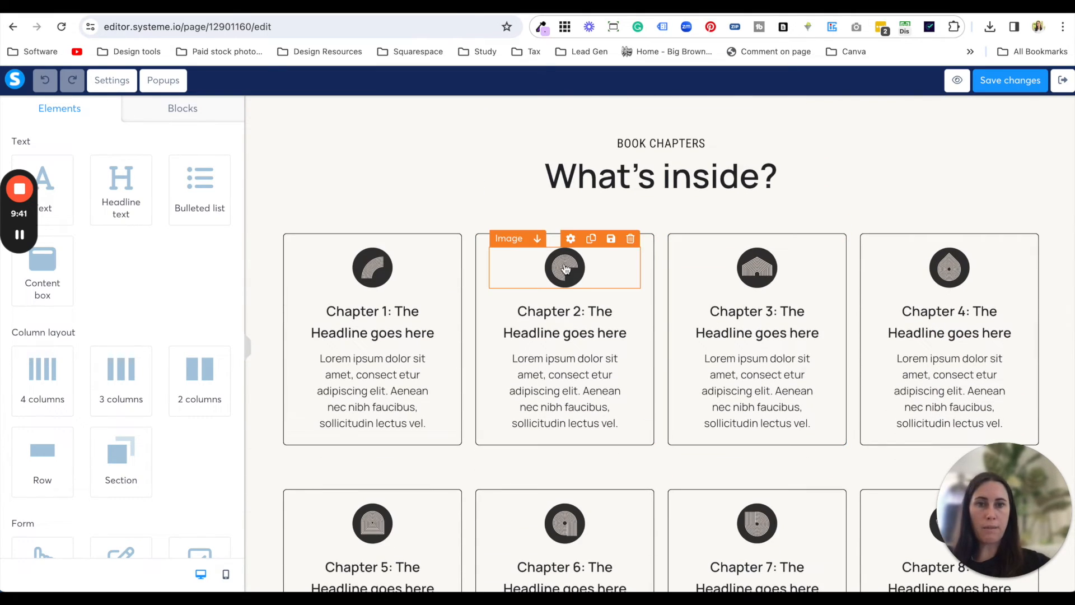
pyautogui.scroll(-5, 769, 360)
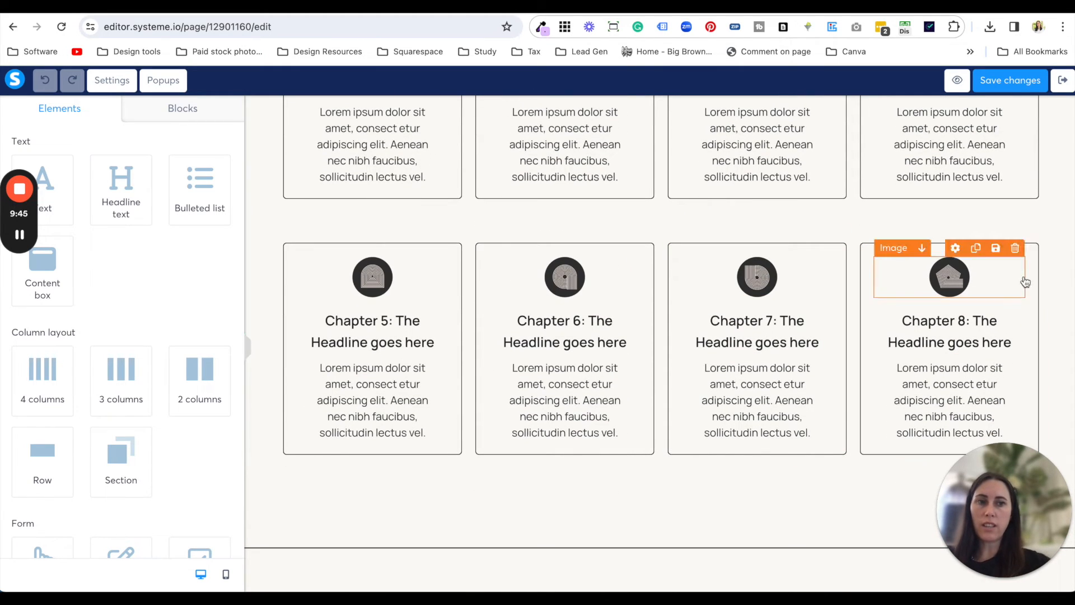
pyautogui.scroll(-10, 670, 321)
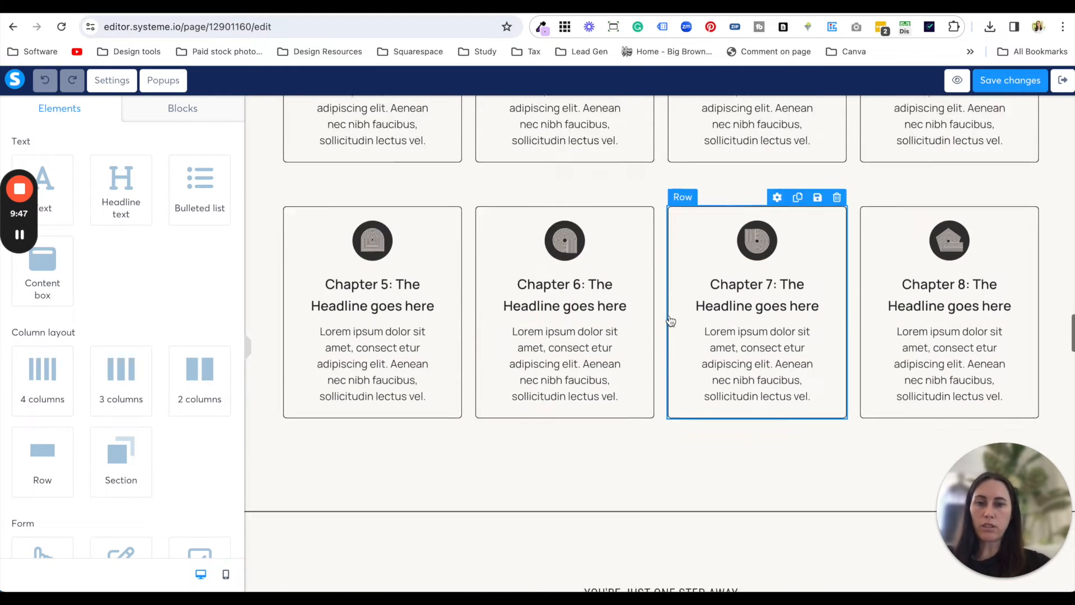
pyautogui.scroll(-20, 671, 319)
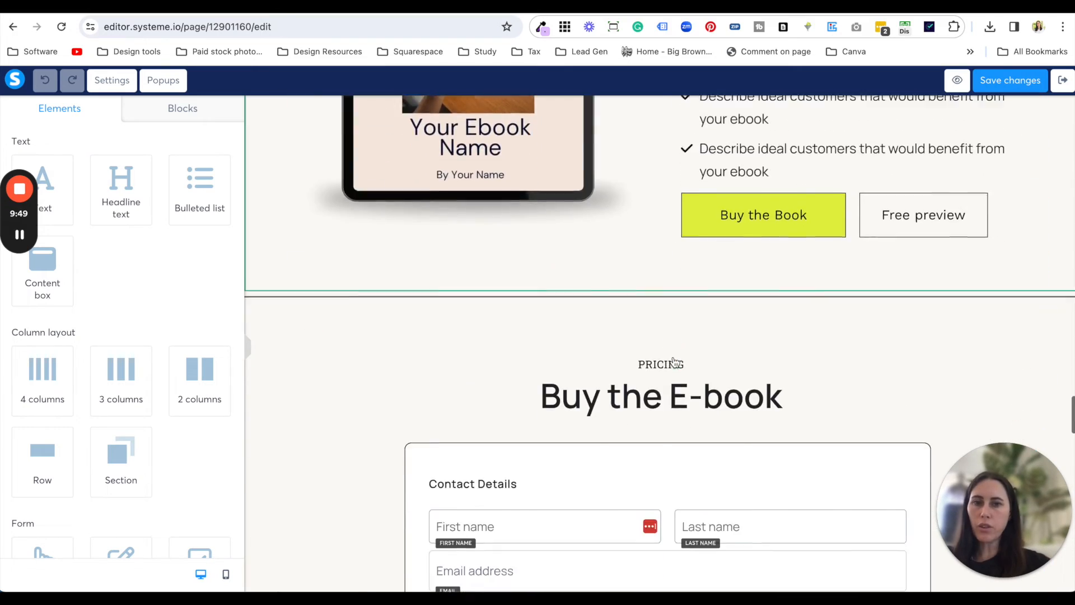
pyautogui.scroll(-20, 674, 363)
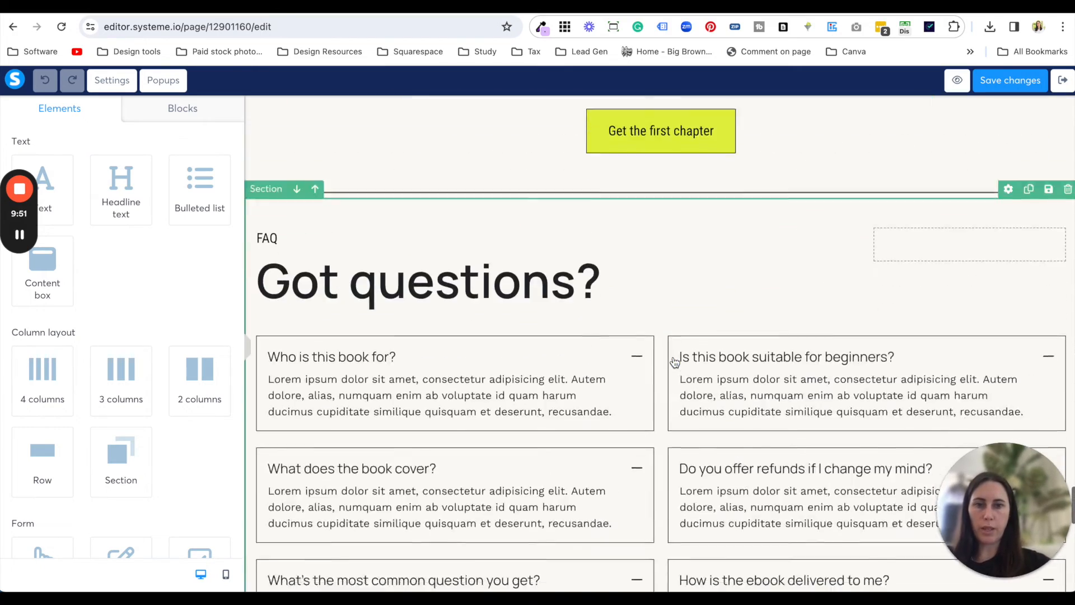
pyautogui.scroll(-2, 675, 363)
pyautogui.scroll(4, 485, 298)
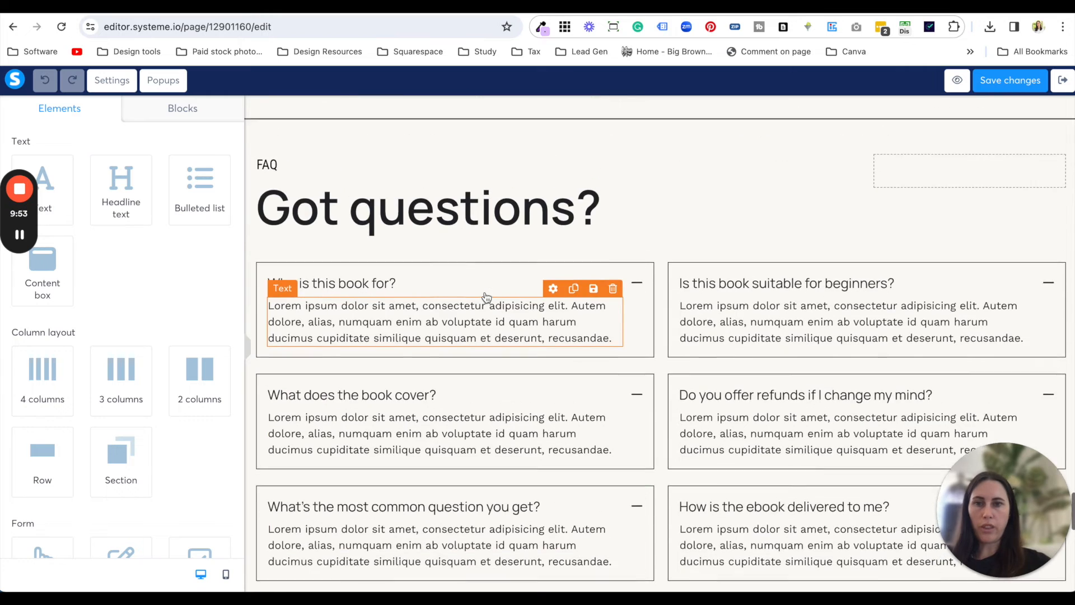
# - View the text and FAQ settings of the "Who is this book for?" item, and deselect it
pyautogui.click(472, 313)
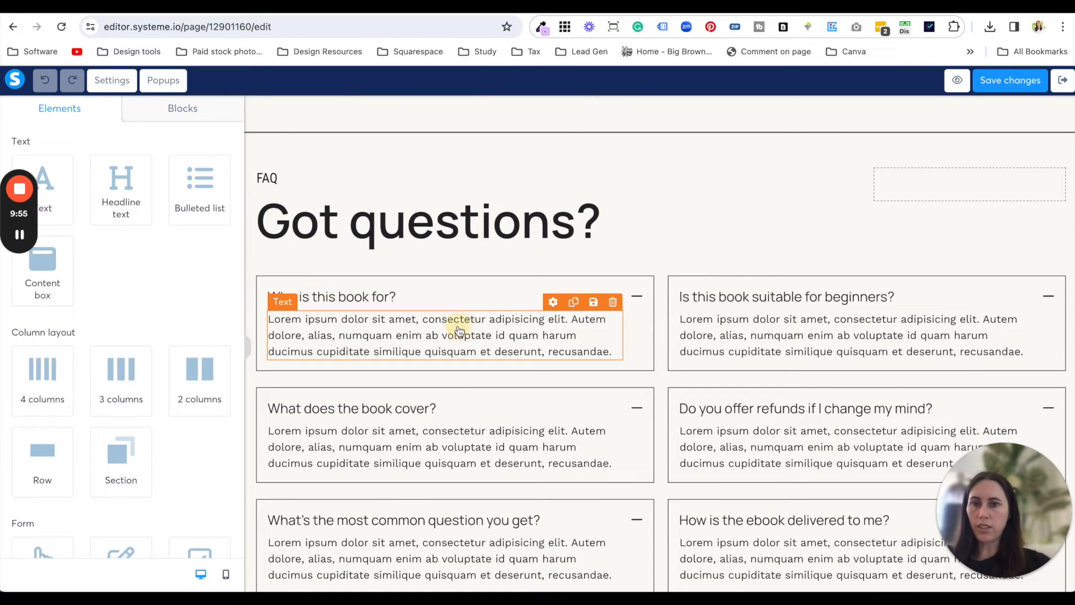
pyautogui.click(459, 332)
pyautogui.click(420, 285)
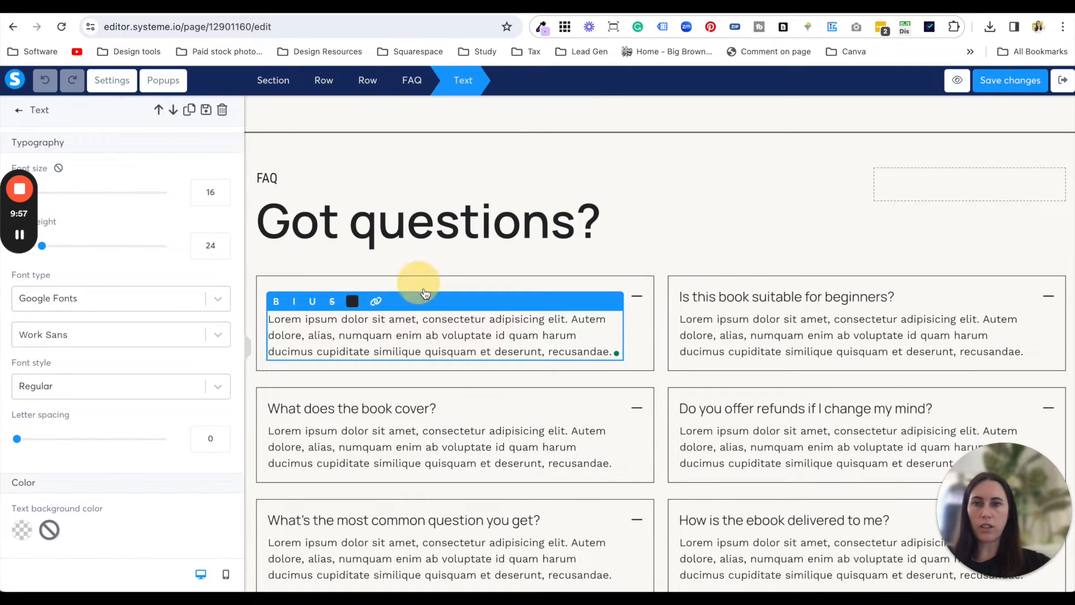
pyautogui.click(576, 284)
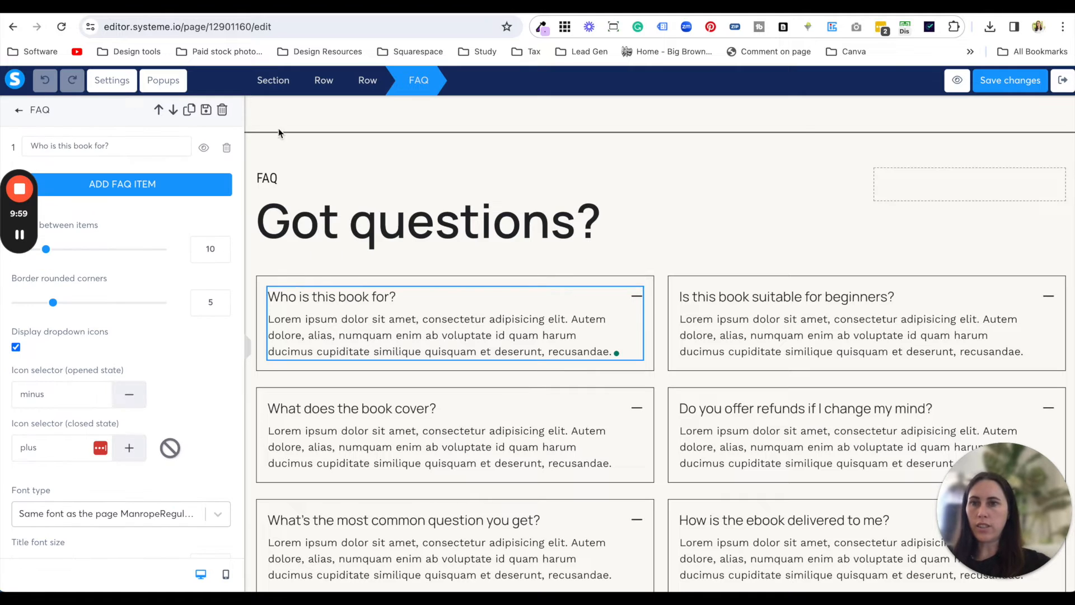
pyautogui.click(650, 238)
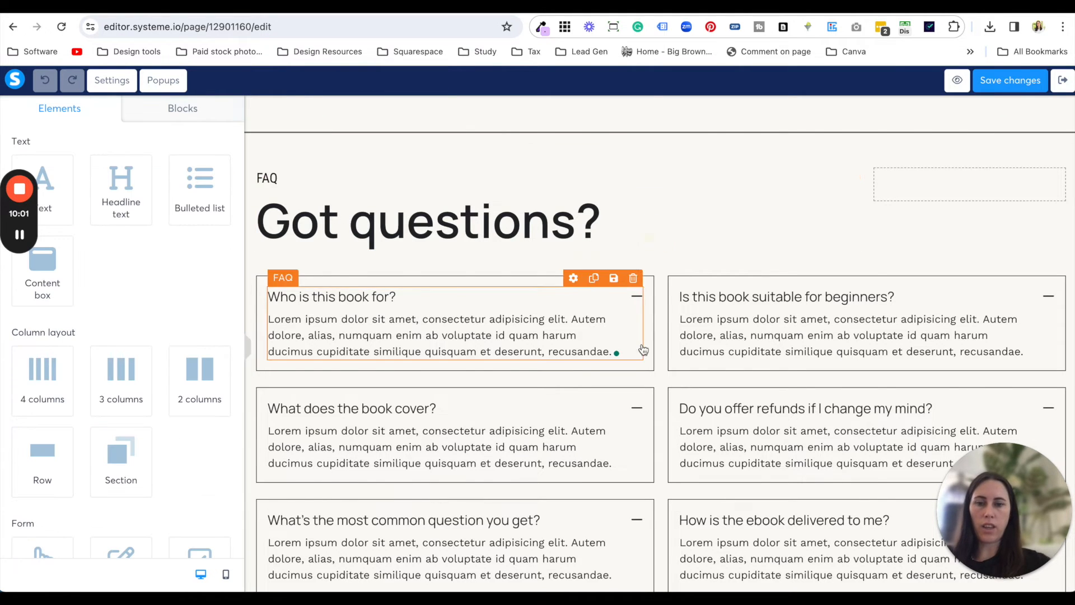
# - Review the remaining FAQ items on the order form page and exit the page editor
pyautogui.scroll(-15, 650, 238)
pyautogui.scroll(15, 472, 216)
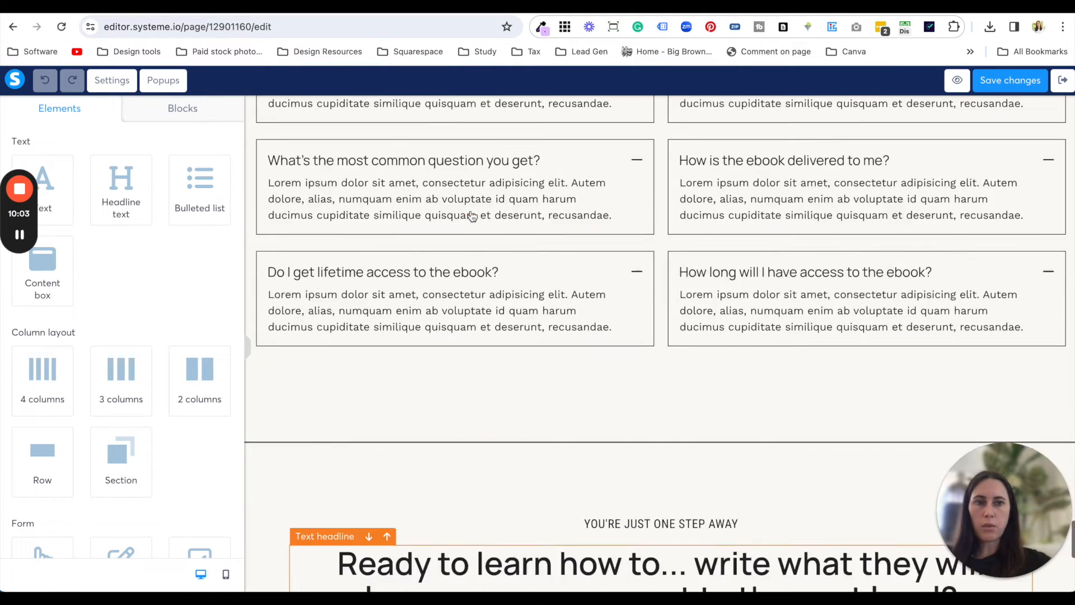
pyautogui.click(1064, 82)
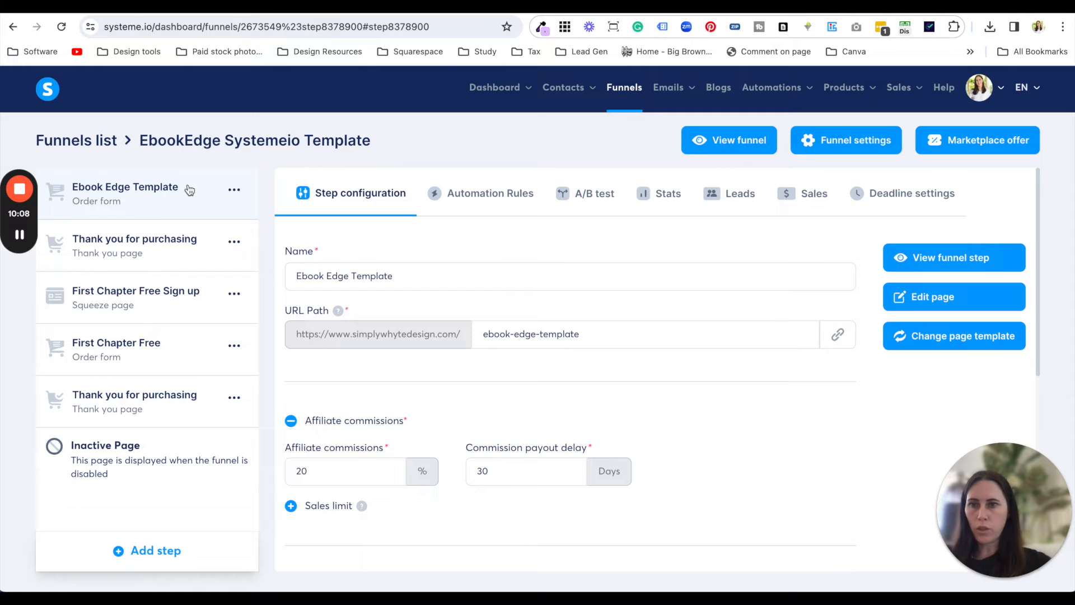
# - Open the first "Thank you for purchasing" page in the editor and view the "Download your ebook here" button's settings
pyautogui.click(185, 238)
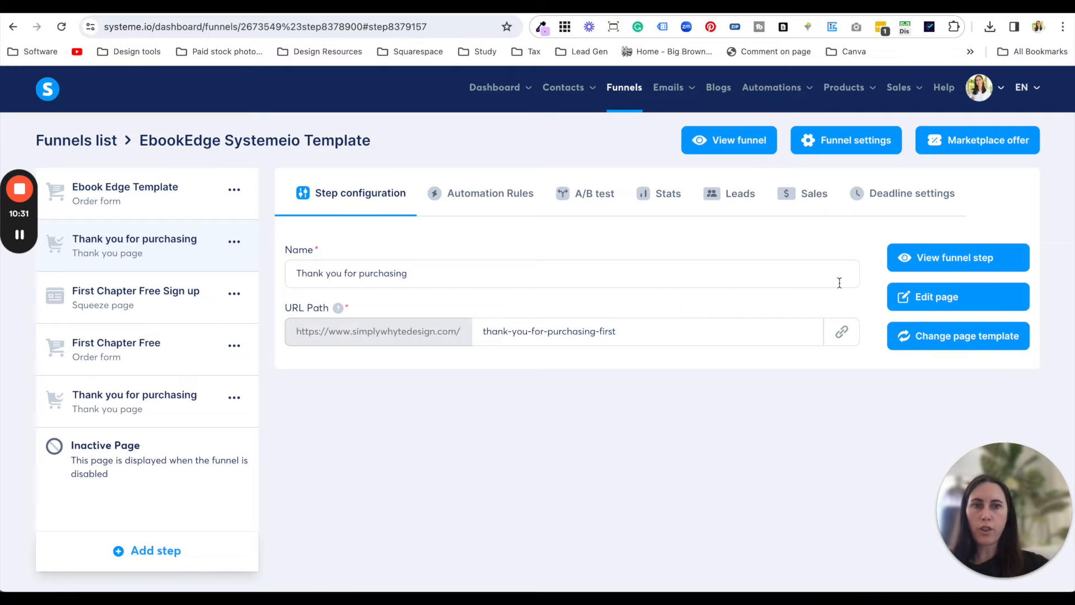
pyautogui.click(931, 300)
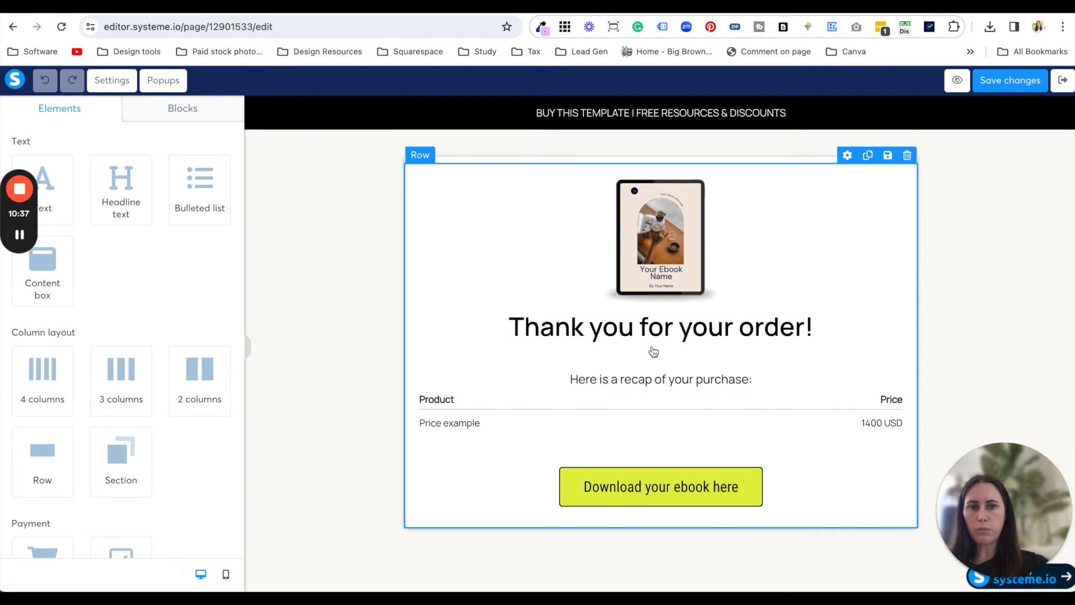
pyautogui.click(577, 484)
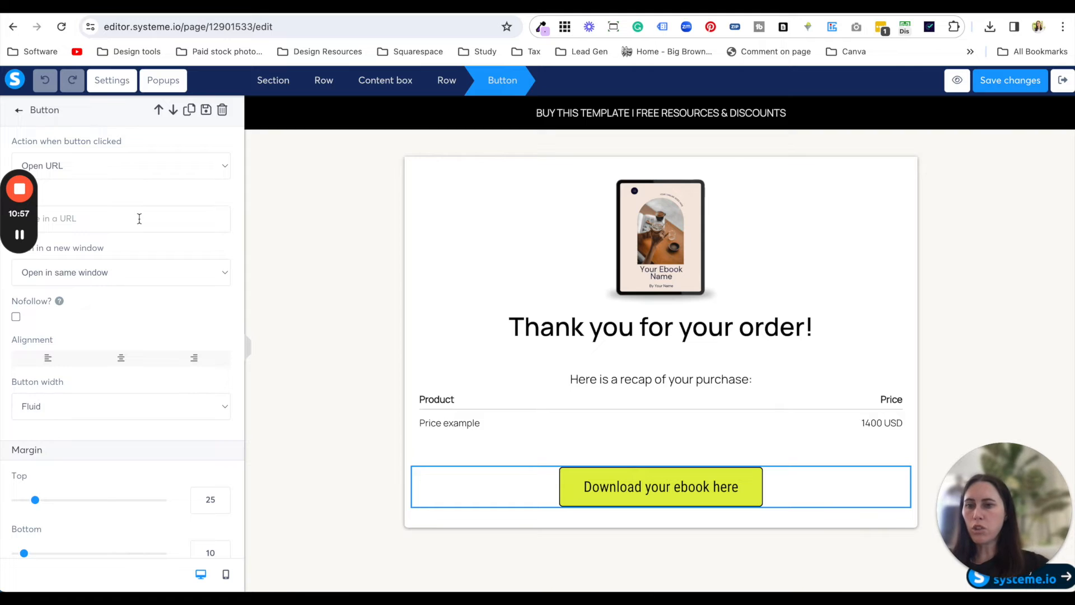
# - Switch to Finder and copy the Dropbox link of the file "Screen Shot 2023-11-29 at 10.15.43 AM" in the Dropbox folder
pyautogui.press('super+Tab')
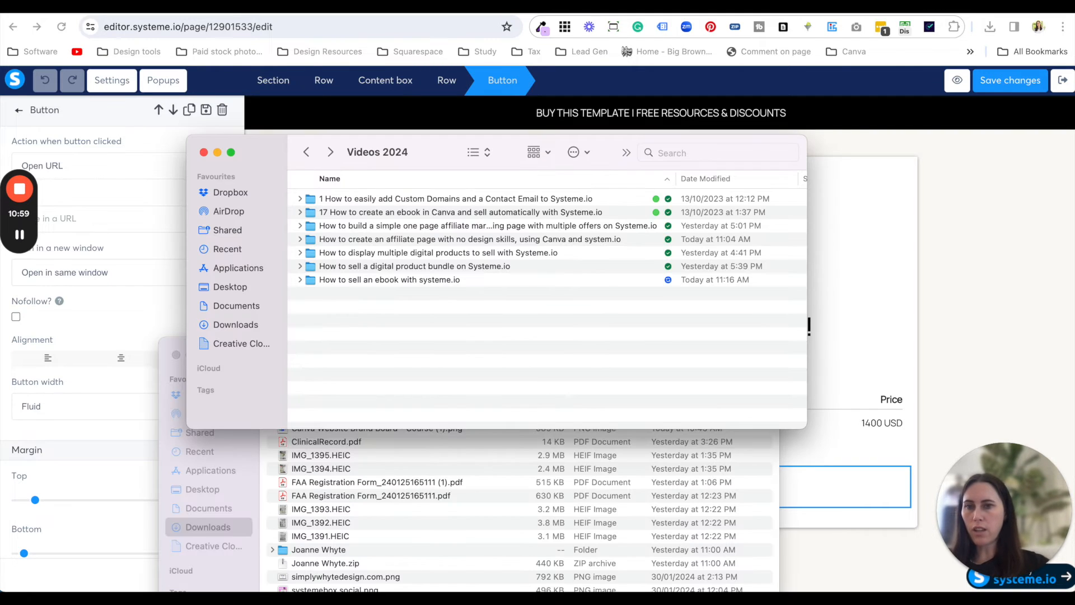
pyautogui.click(249, 197)
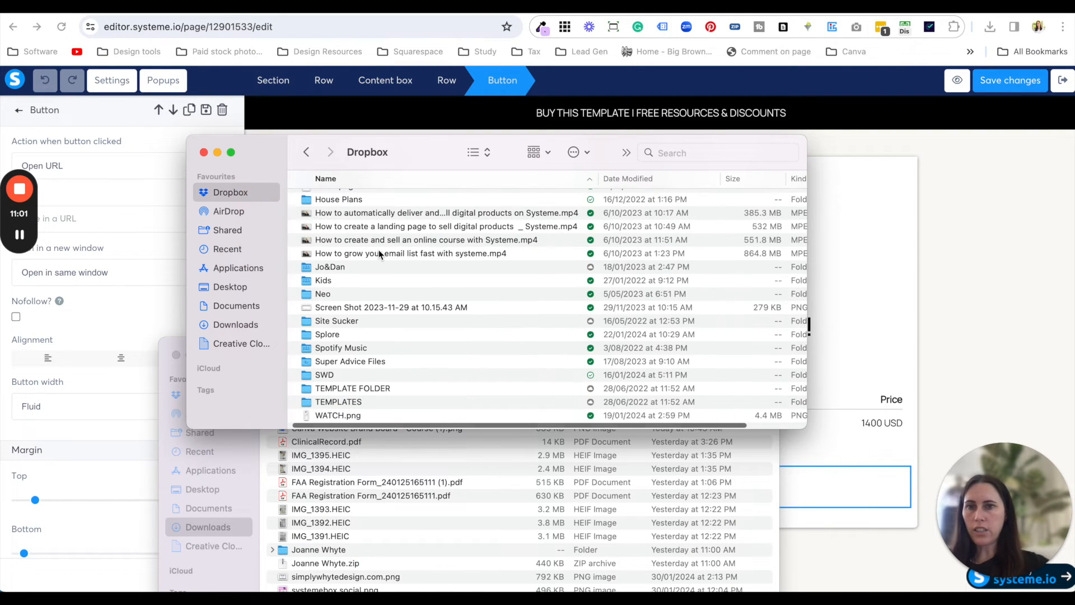
pyautogui.click(375, 308)
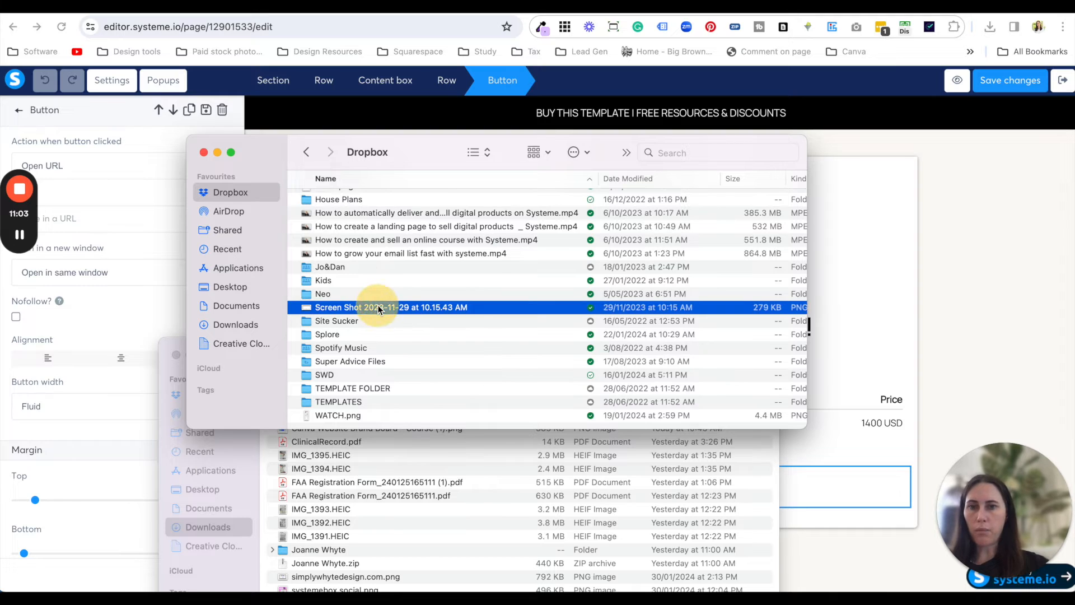
pyautogui.rightClick(378, 308)
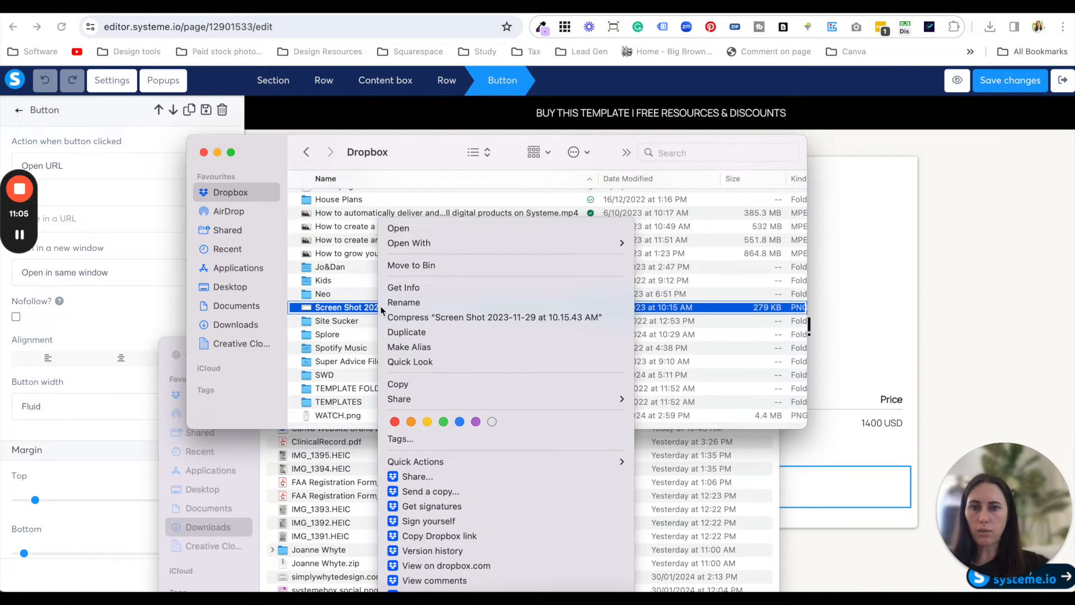
pyautogui.click(460, 534)
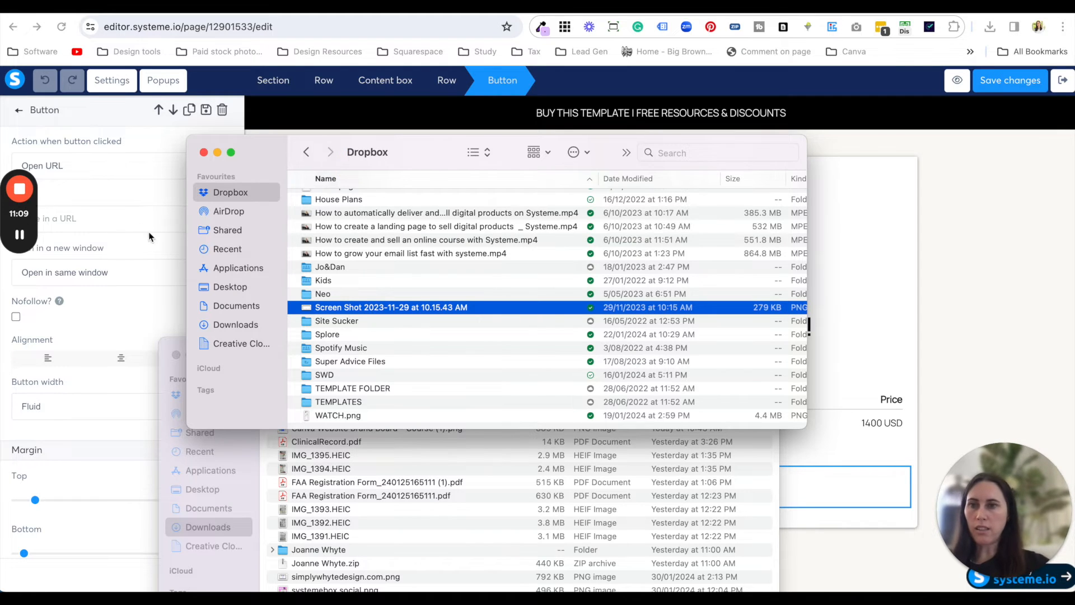
# - Paste the copied Dropbox link as the download button's URL in the page editor, and clear the URL again
pyautogui.click(124, 192)
pyautogui.click(123, 216)
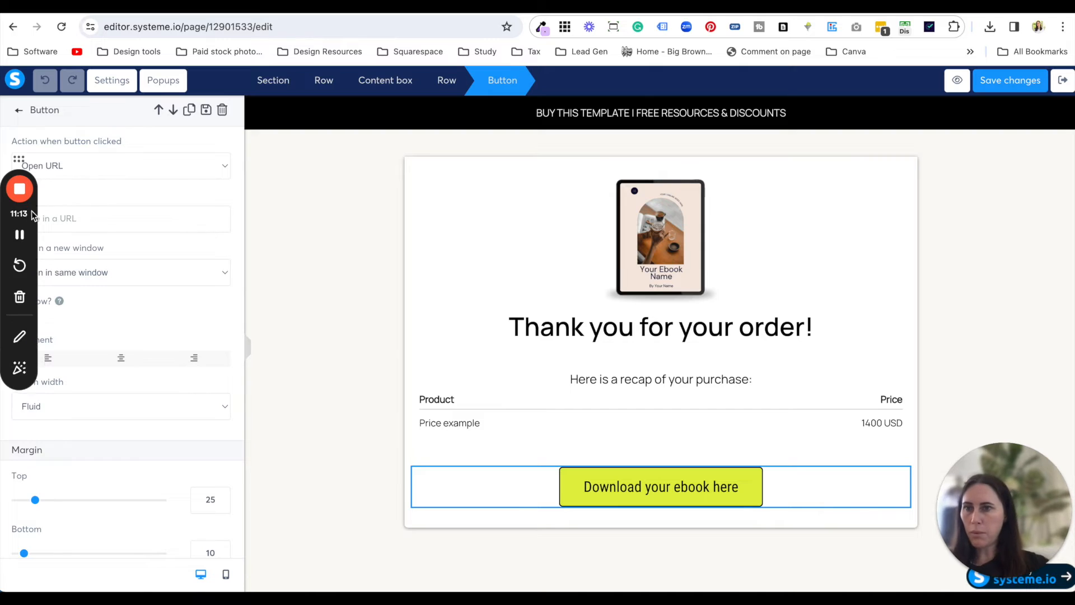
pyautogui.click(108, 218)
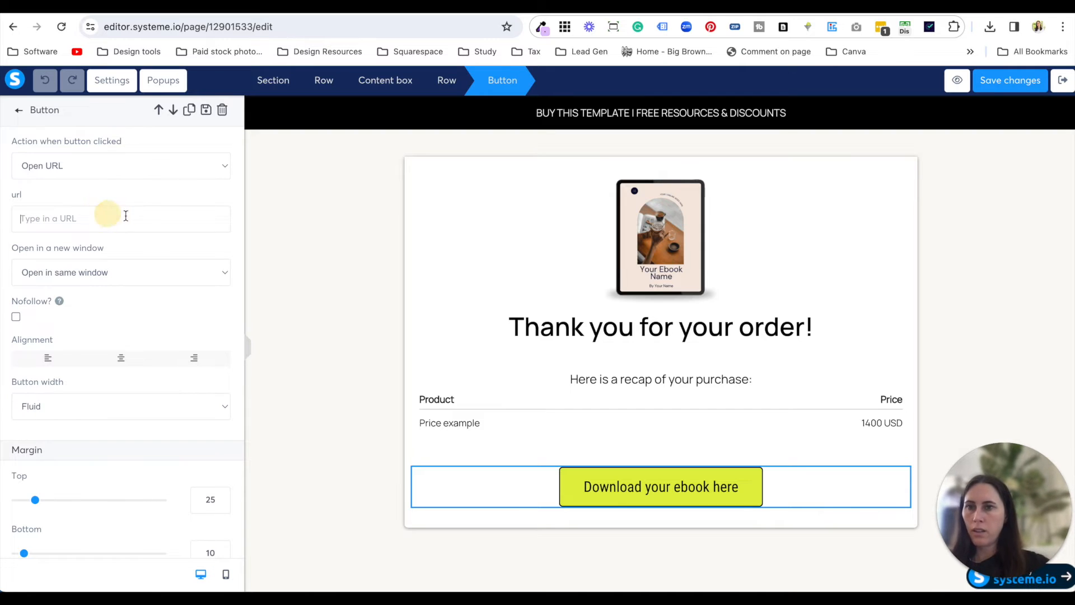
pyautogui.press('super+v')
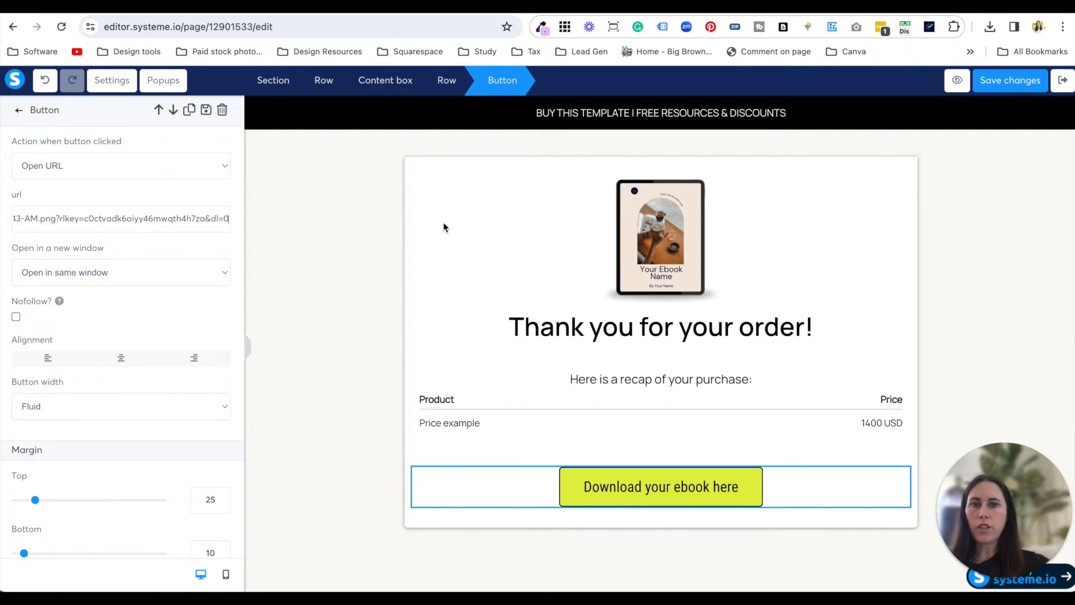
pyautogui.tripleClick(139, 220)
pyautogui.press('BackSpace')
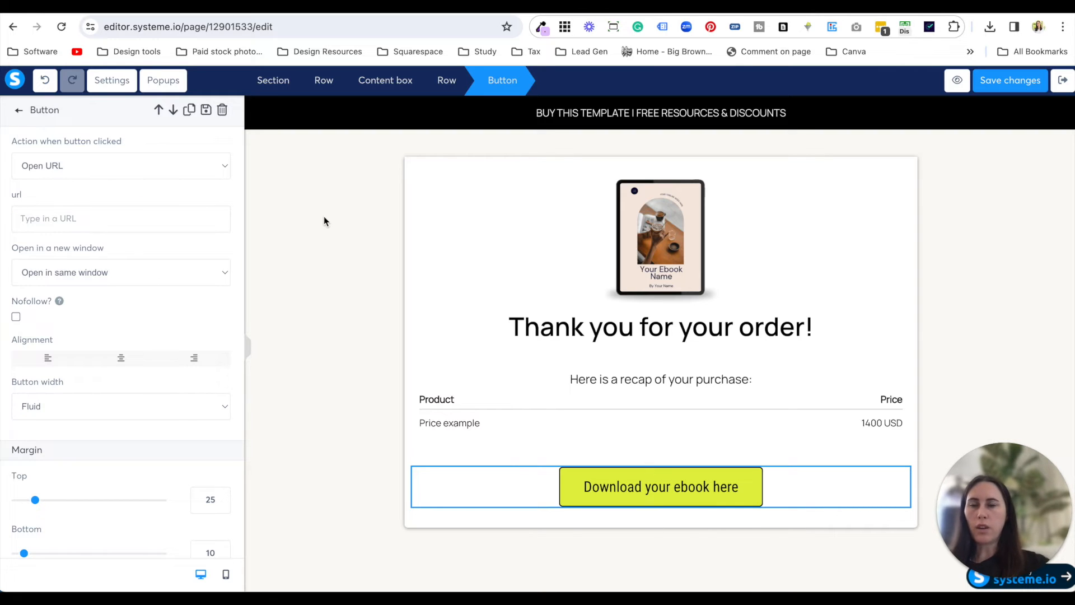
# - Switch to the Canva Ebook Template design, set its collaboration link to "Can view" for anyone with the link, and copy it
pyautogui.click(286, 8)
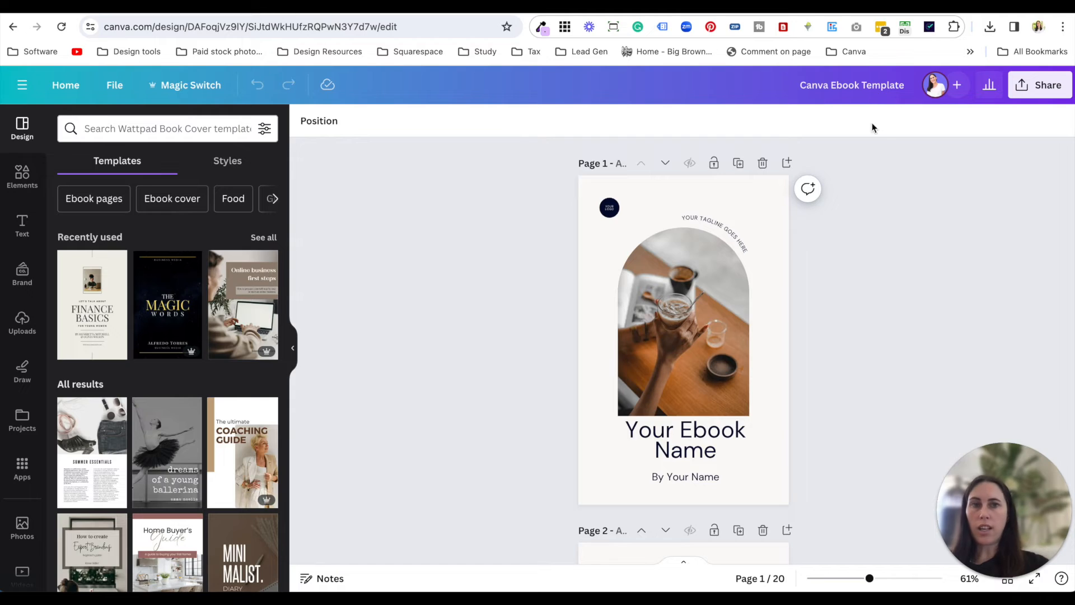
pyautogui.click(1037, 91)
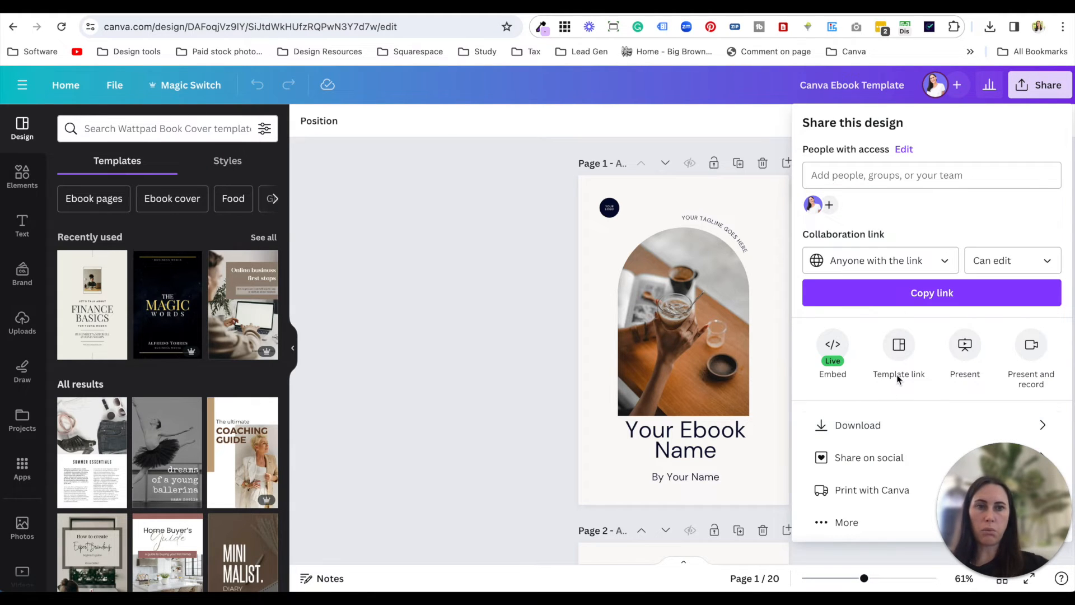
pyautogui.click(1003, 261)
pyautogui.click(953, 297)
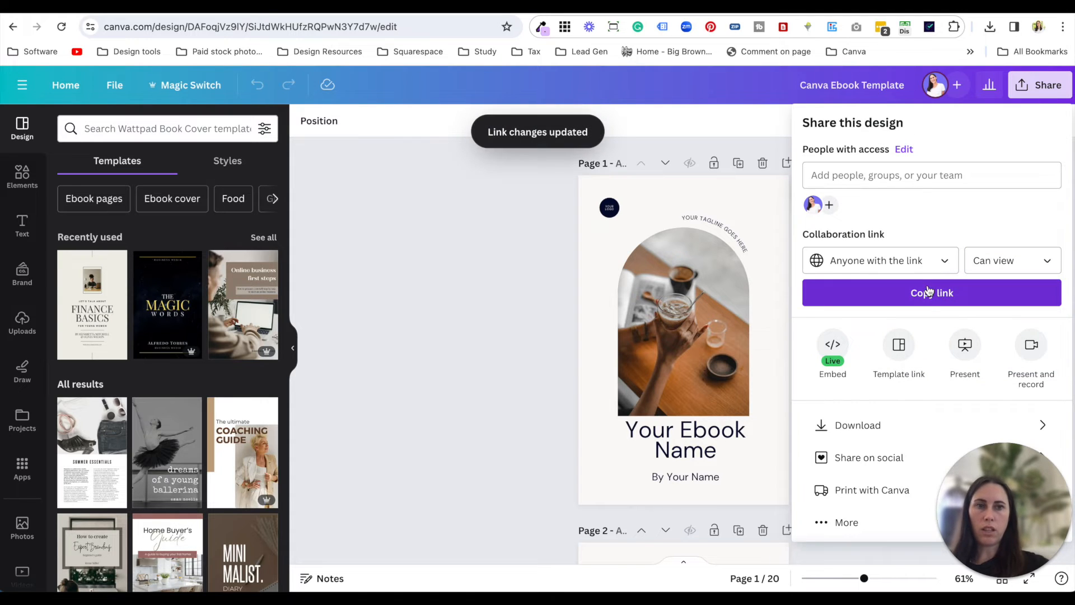
pyautogui.click(934, 296)
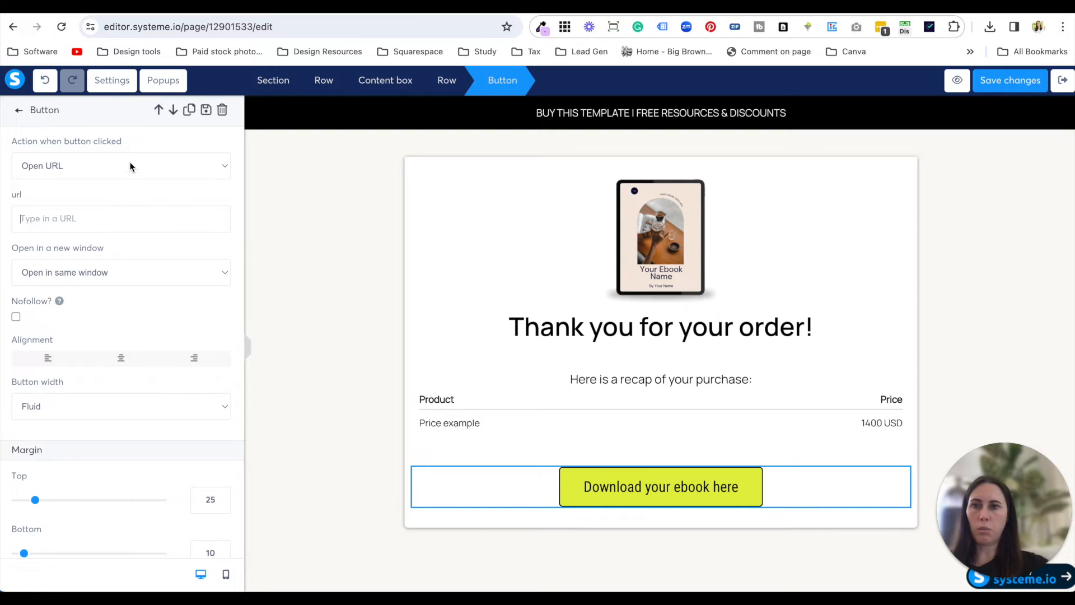
# - Try the copied Canva link as the download button's URL, clear it, and leave the editor without saving
pyautogui.click(137, 217)
pyautogui.hotkey('ctrl', 'v')
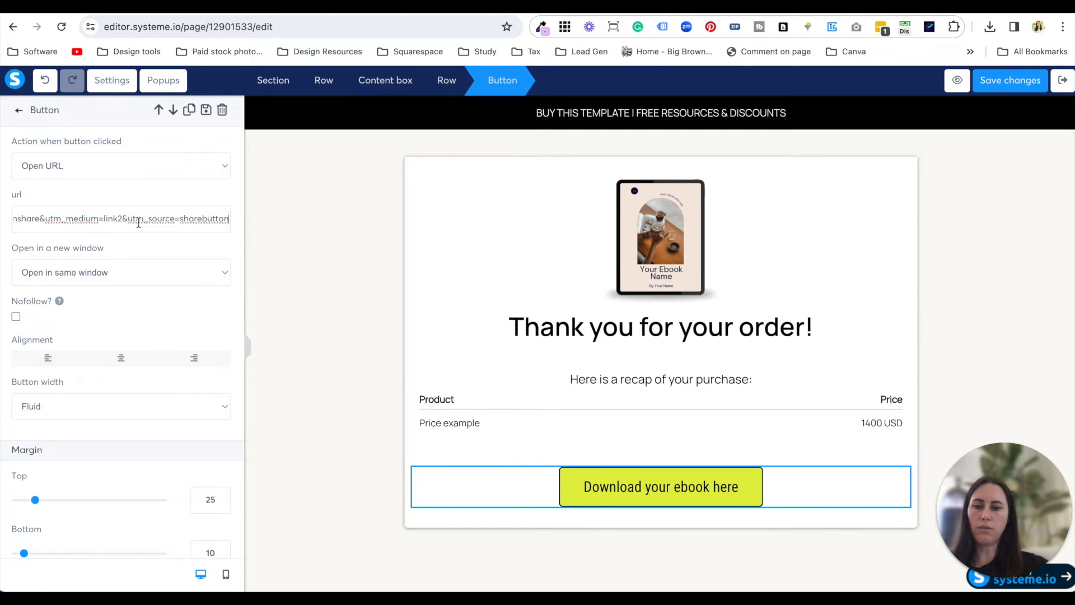
pyautogui.hotkey('ctrl', 'a')
pyautogui.press('BackSpace')
pyautogui.click(317, 211)
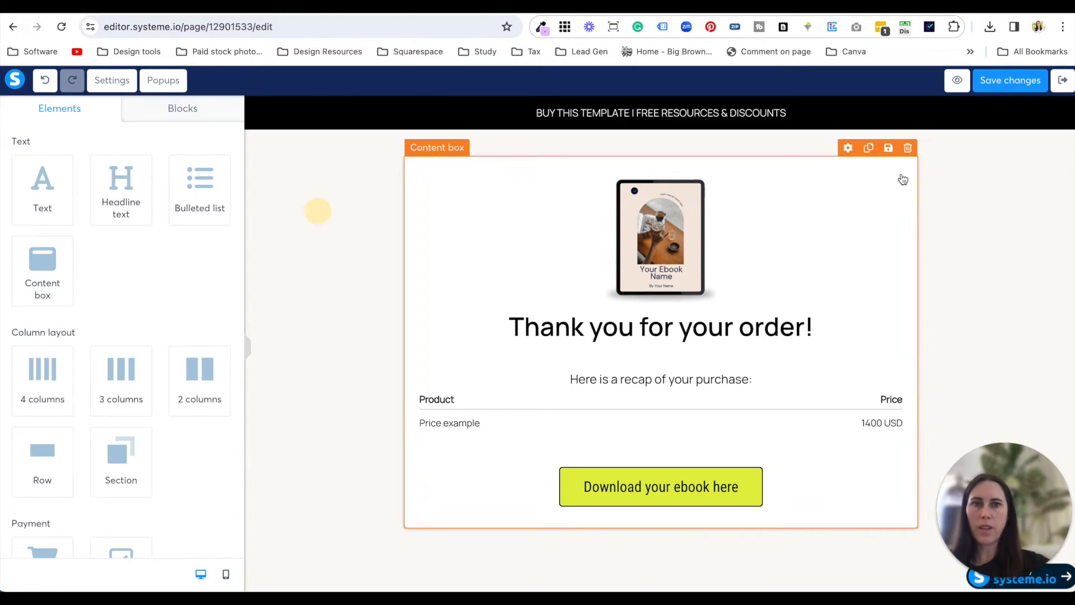
pyautogui.click(1062, 81)
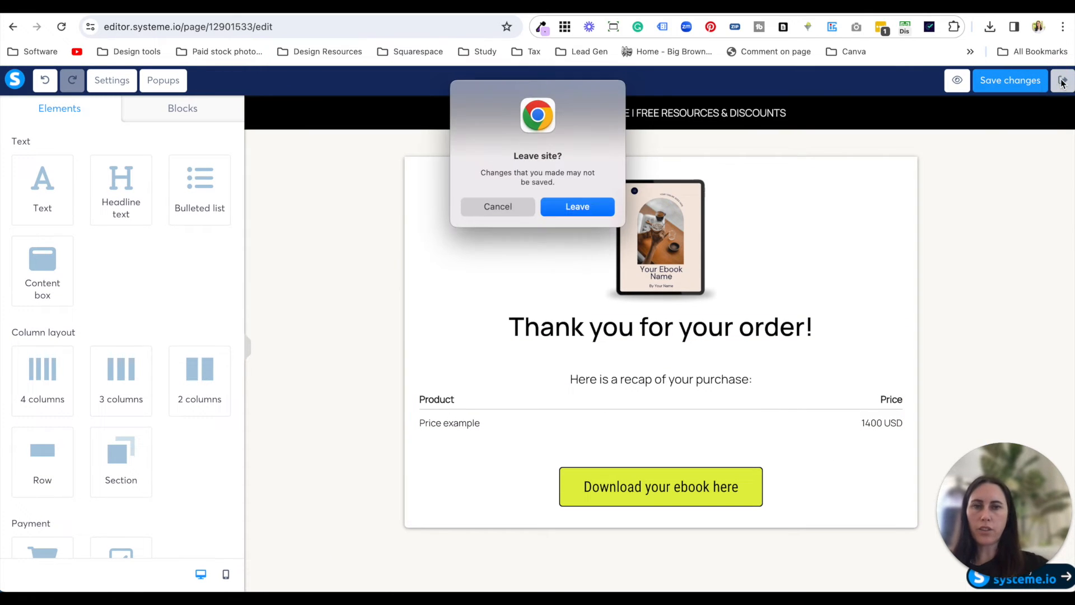
pyautogui.click(568, 207)
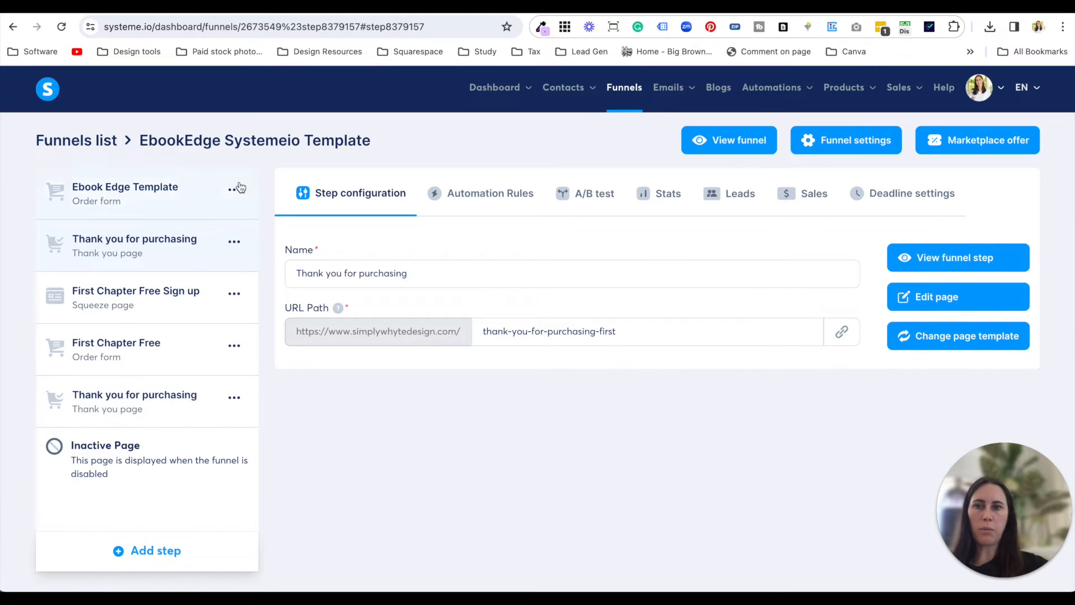
# - View the "First Chapter Free Sign up" squeeze page in the editor and return to the funnel steps
pyautogui.click(187, 305)
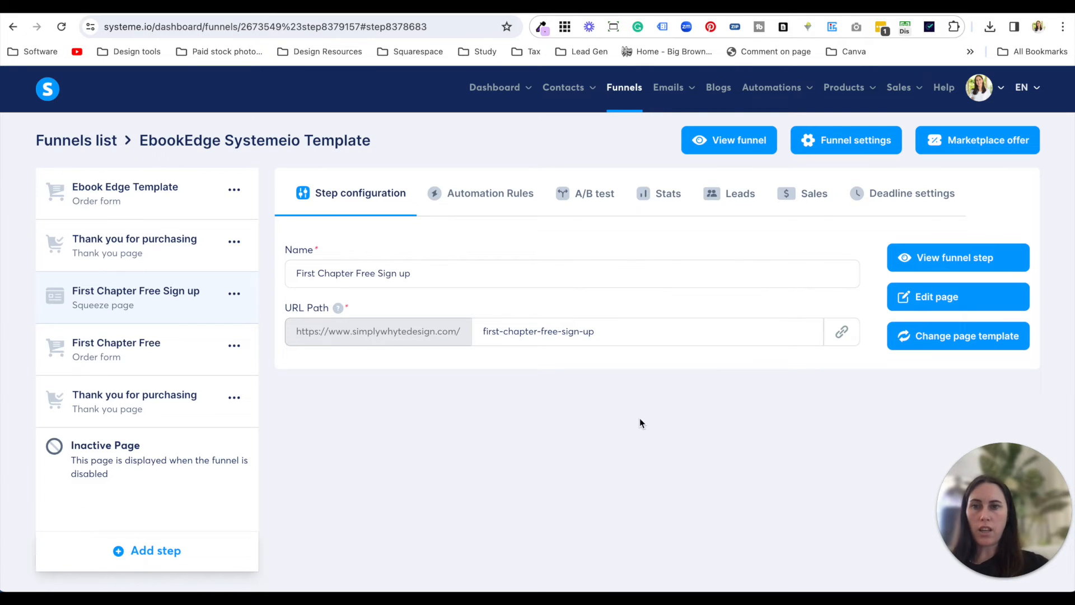
pyautogui.click(930, 300)
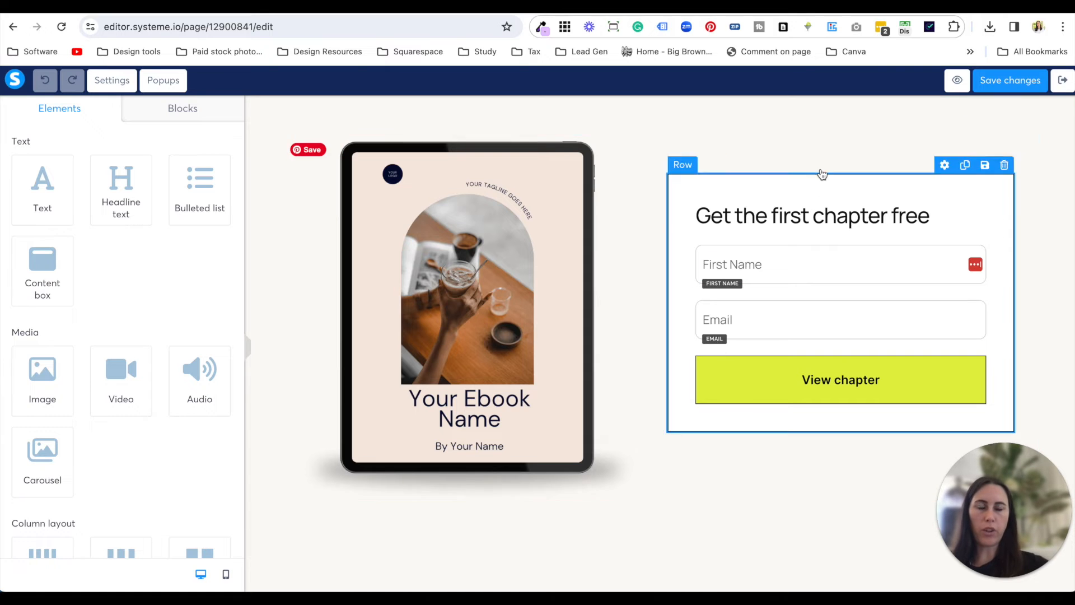
pyautogui.click(1064, 81)
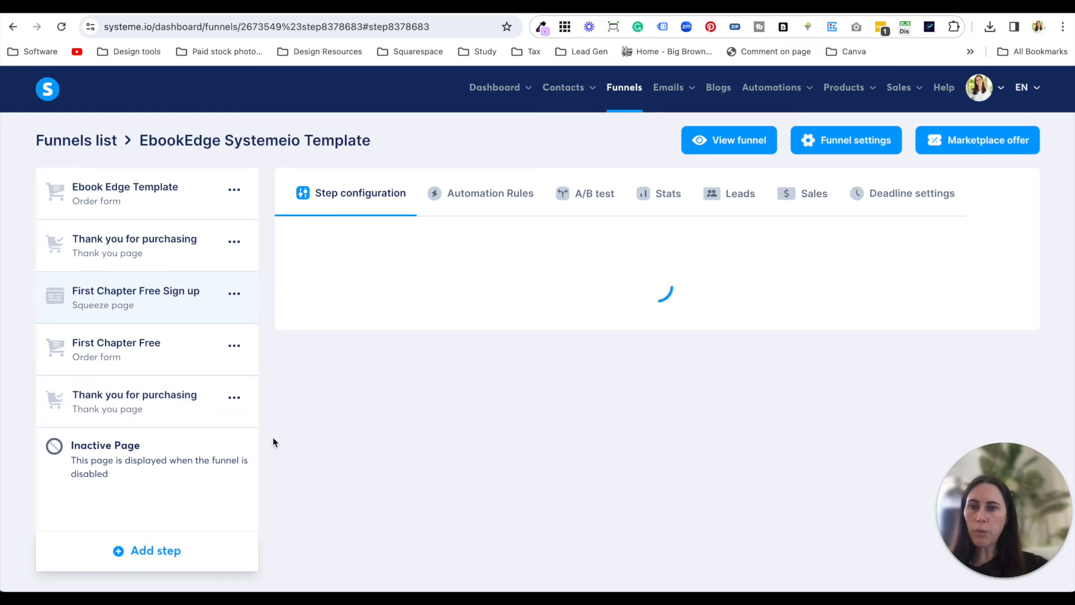
# - Review the "First Chapter Free" order form's step configuration and open the funnel's deadline settings
pyautogui.click(187, 363)
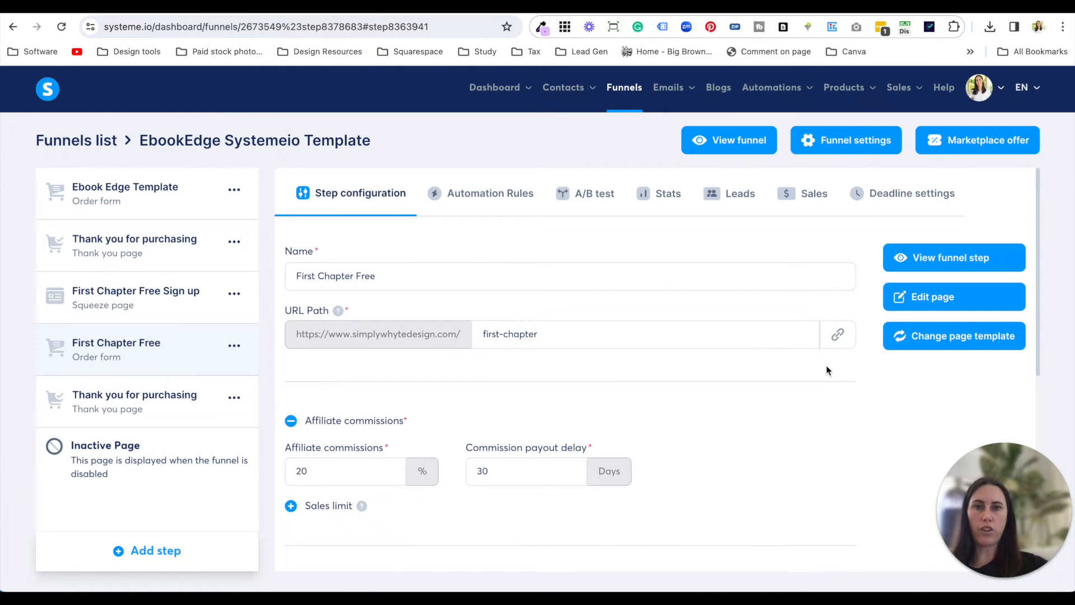
pyautogui.scroll(-5, 533, 280)
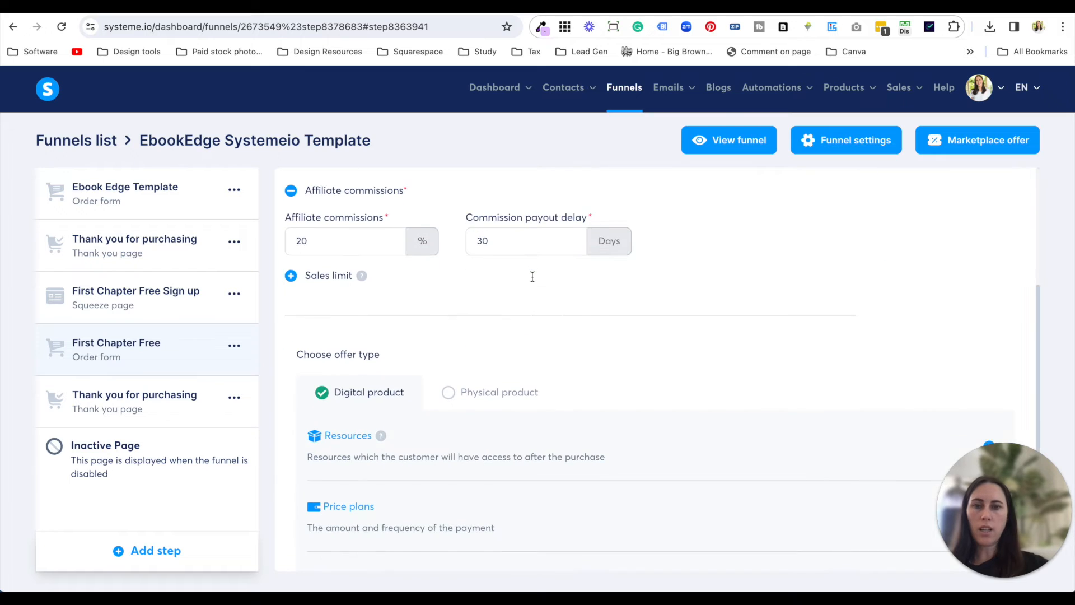
pyautogui.scroll(5, 533, 280)
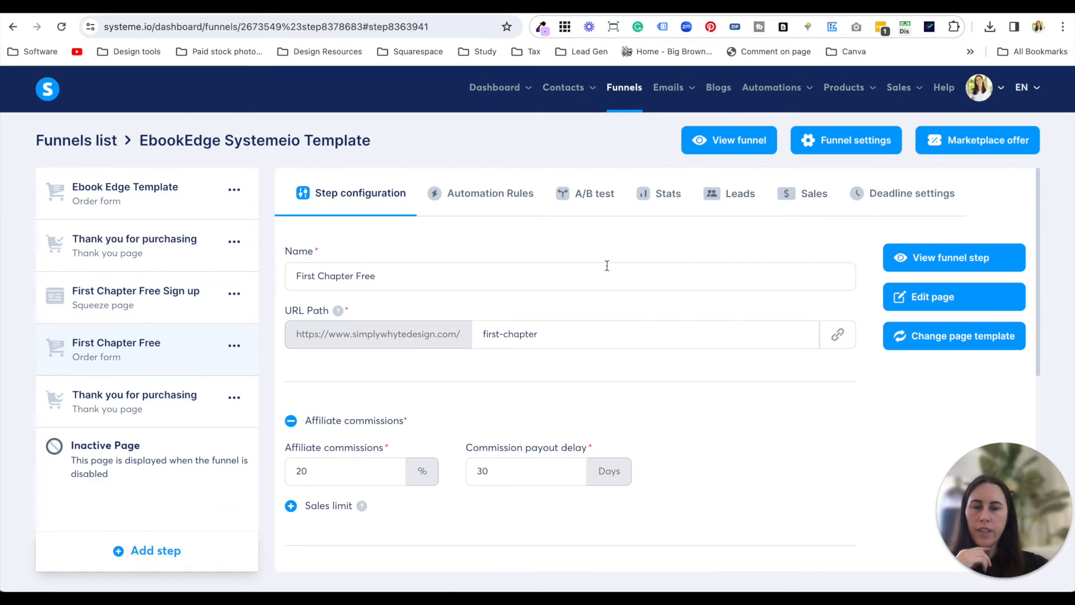
pyautogui.click(905, 196)
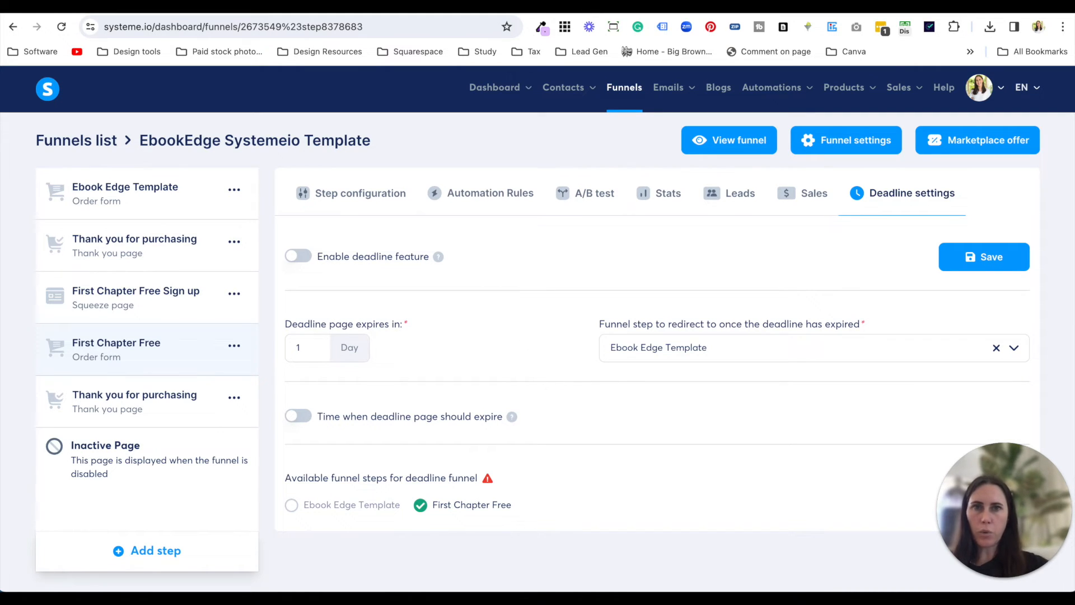
# - Check the countdown timer on the live first-chapter page, and return to the deadline settings to examine the available funnel steps
pyautogui.hotkey('ctrl', 'Tab')
pyautogui.scroll(4, 637, 124)
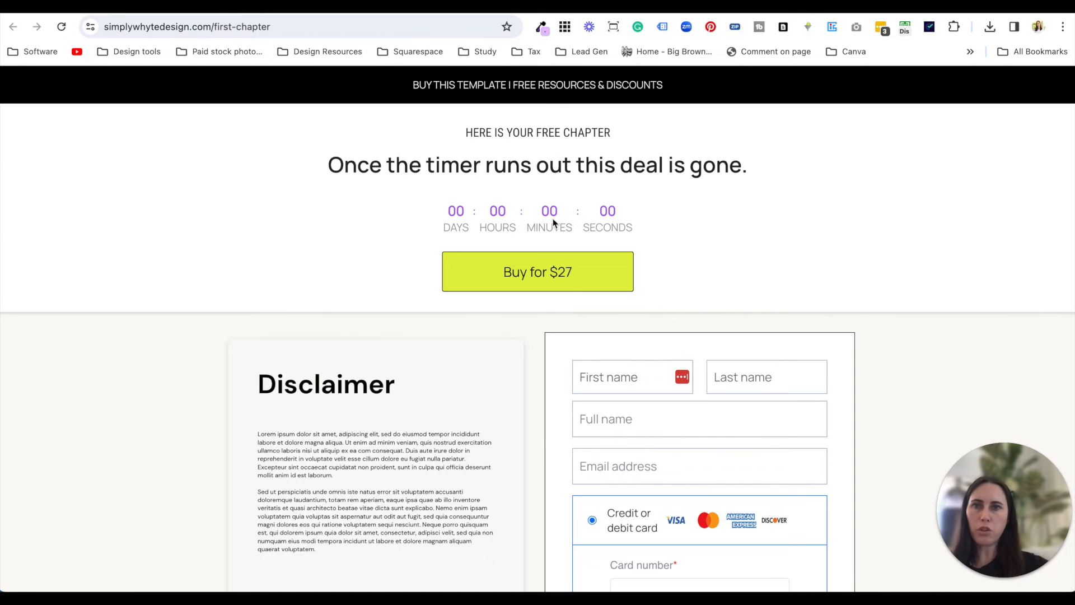
pyautogui.click(371, 8)
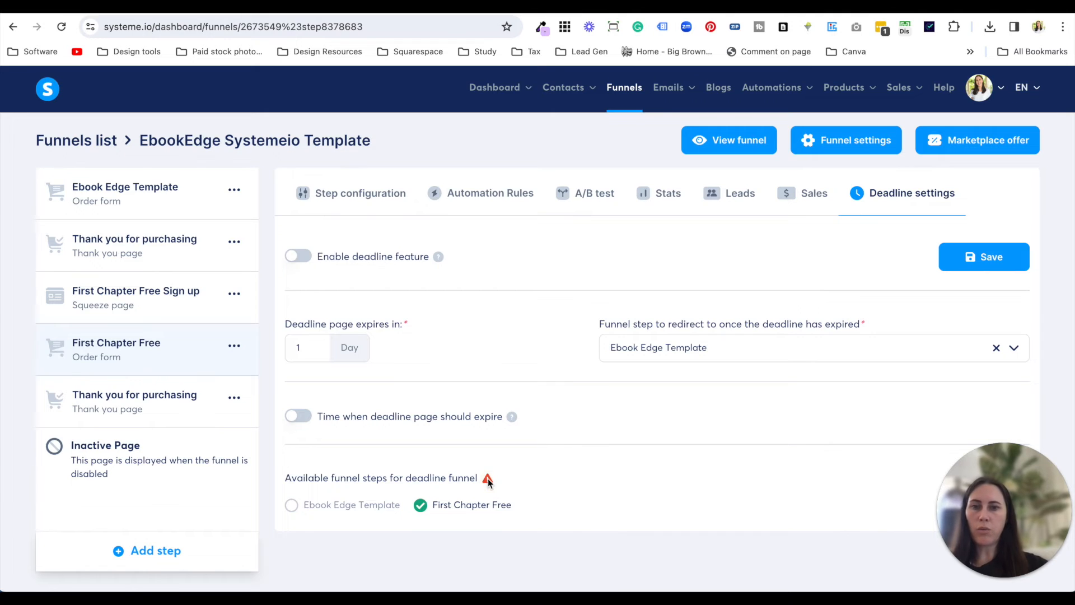
pyautogui.moveTo(489, 479)
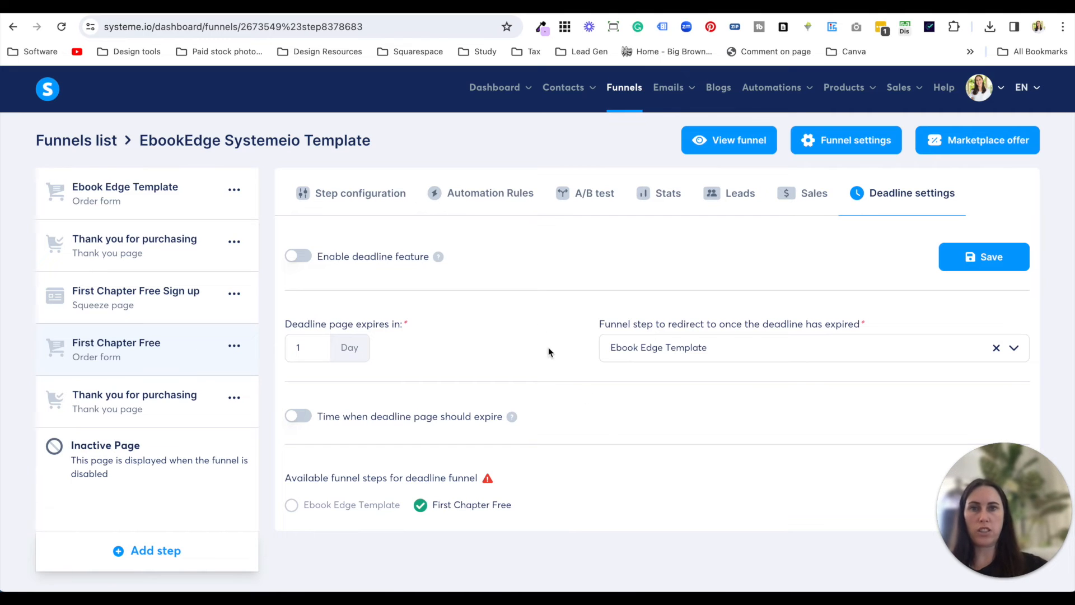
# - Return to the live first-chapter page and page forward through the embedded ebook preview beside the payment form
pyautogui.click(572, 7)
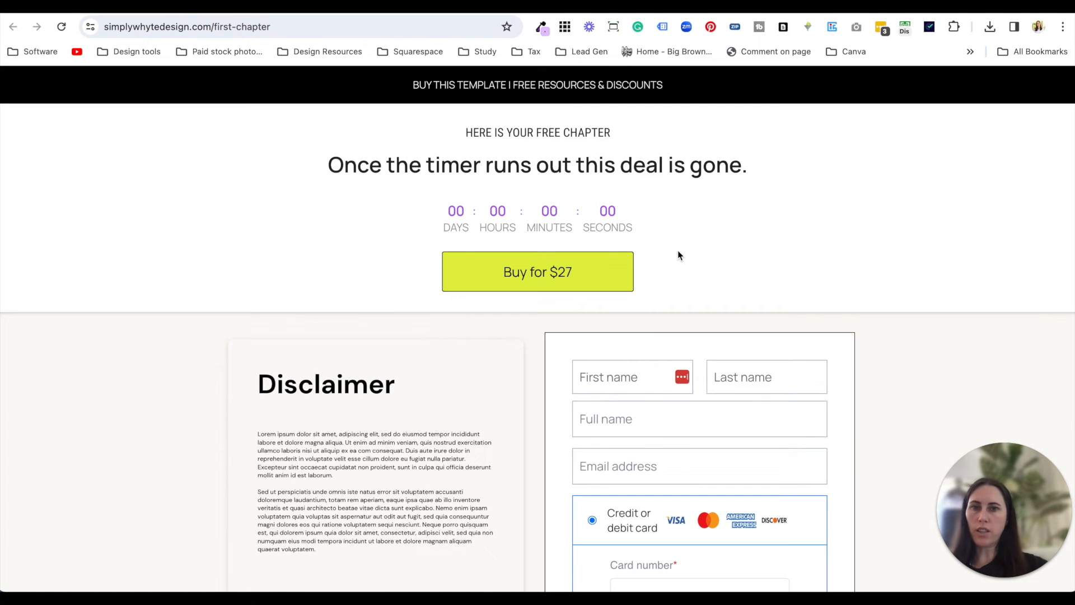
pyautogui.scroll(-5, 883, 357)
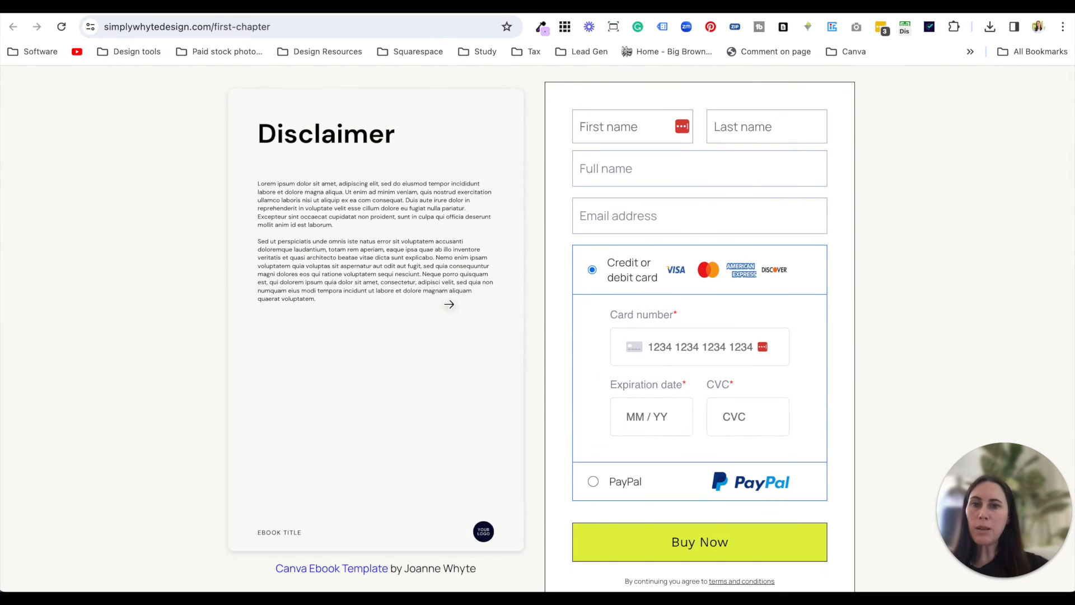
pyautogui.click(450, 304)
pyautogui.click(449, 304)
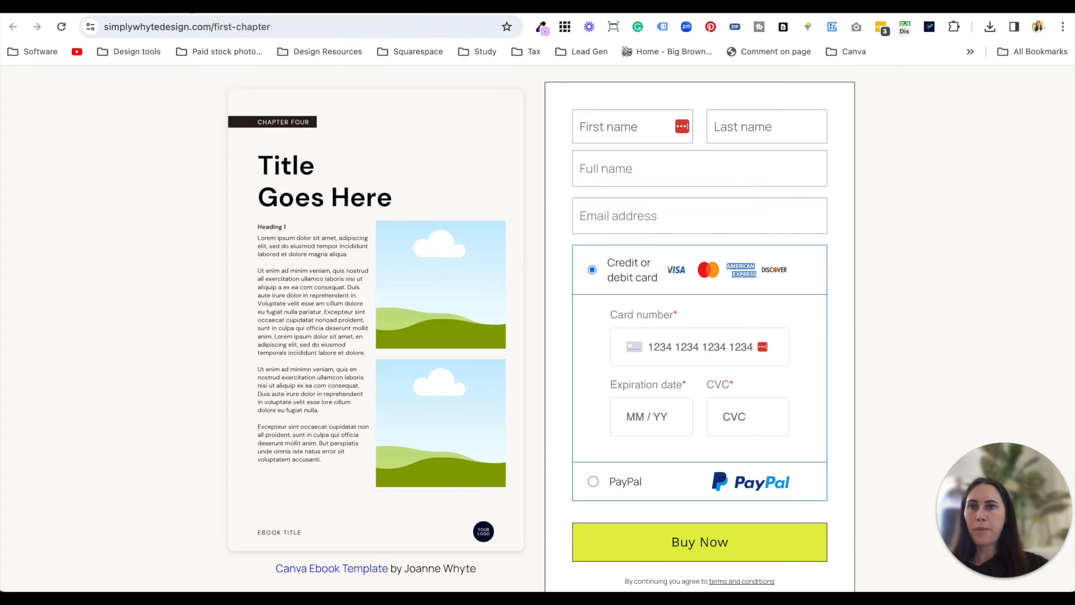
# - Return to the funnel's "First Chapter Free" order form step and open its page for editing
pyautogui.click(187, 6)
pyautogui.click(177, 364)
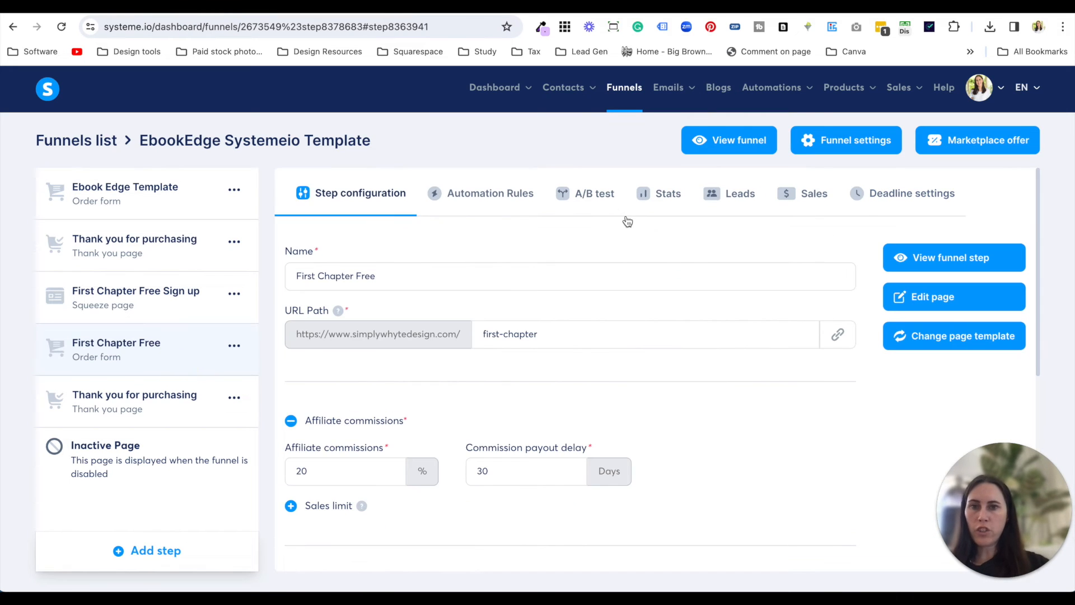
pyautogui.click(955, 297)
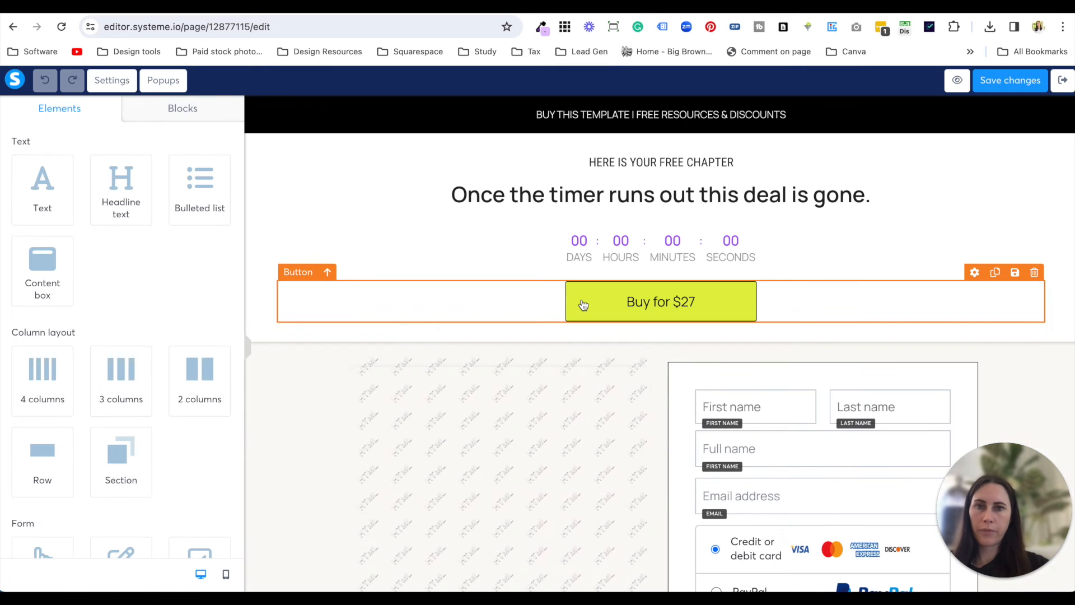
# - Open the settings of the Raw HTML element that embeds the ebook preview beside the payment form
pyautogui.scroll(-3, 431, 224)
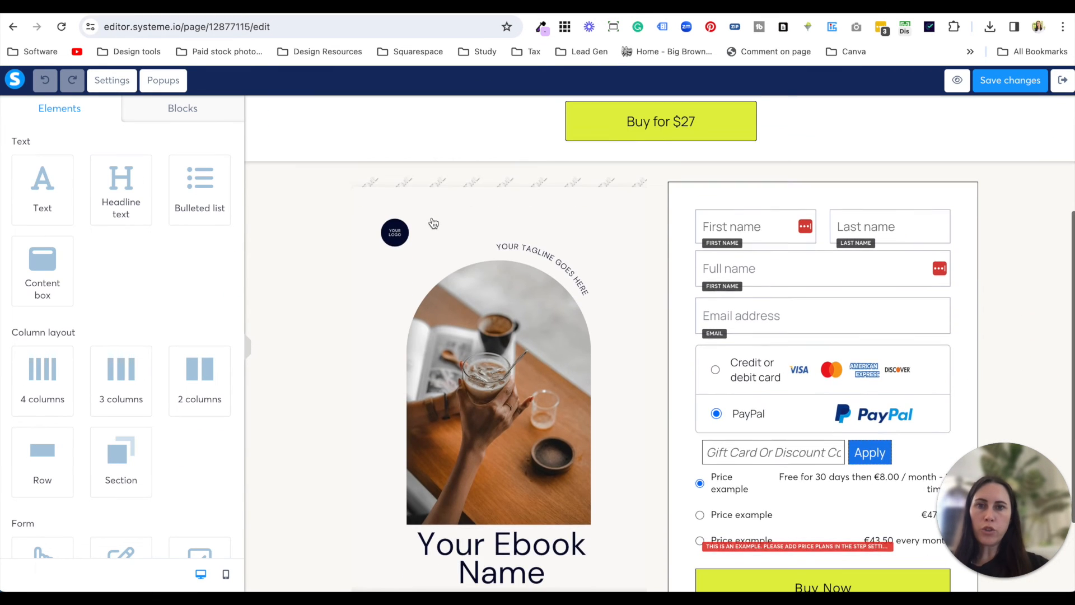
pyautogui.scroll(-1, 415, 237)
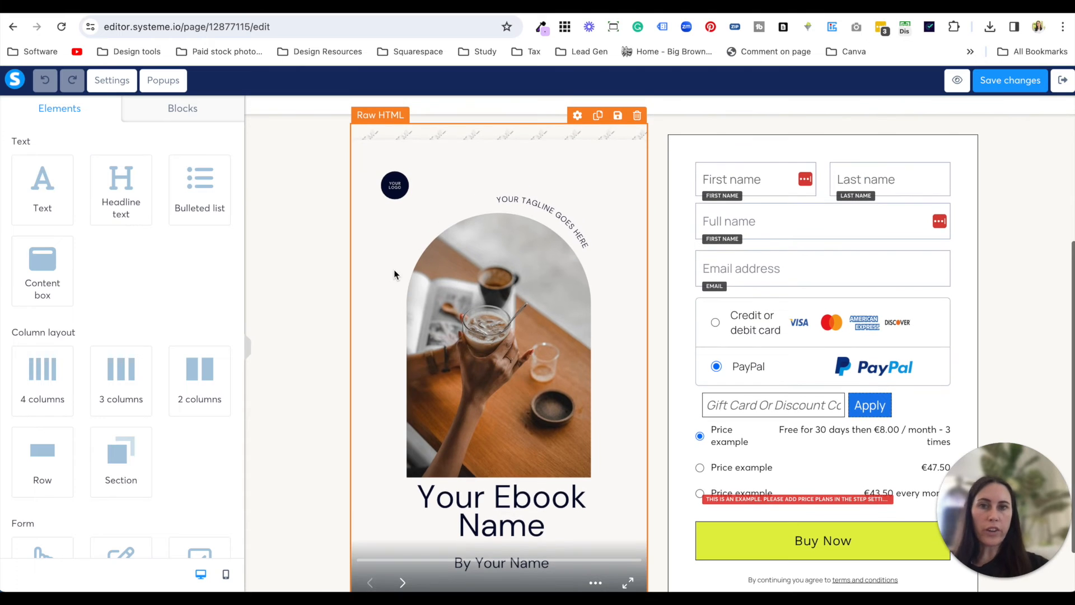
pyautogui.rightClick(375, 249)
pyautogui.click(366, 241)
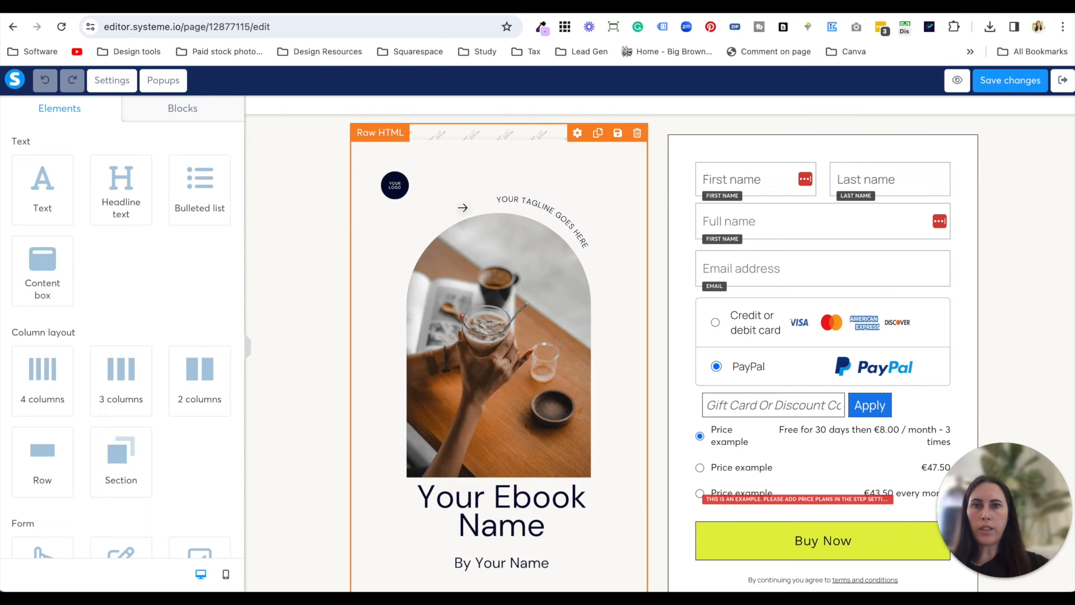
pyautogui.click(579, 137)
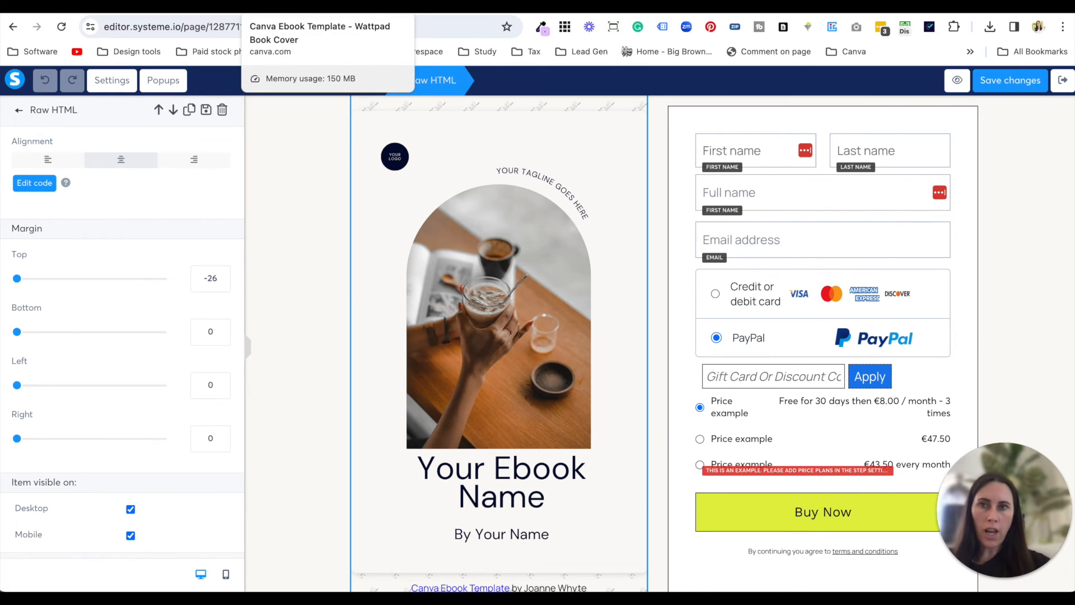
# - Switch to the Canva ebook design and examine its sharing options, including Embed, and its pages
pyautogui.click(303, 7)
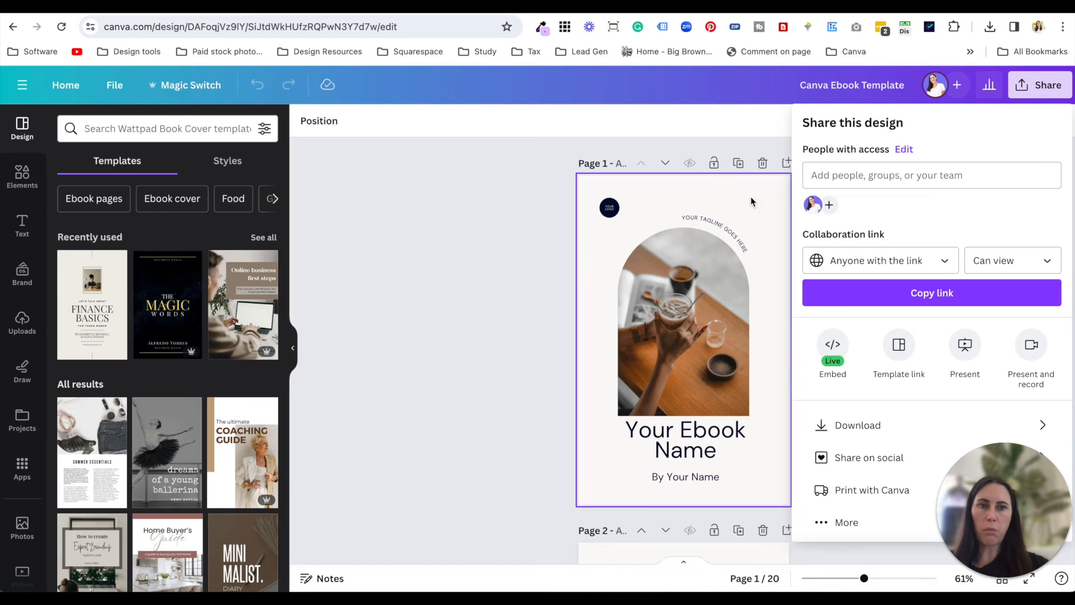
pyautogui.click(895, 293)
pyautogui.click(509, 268)
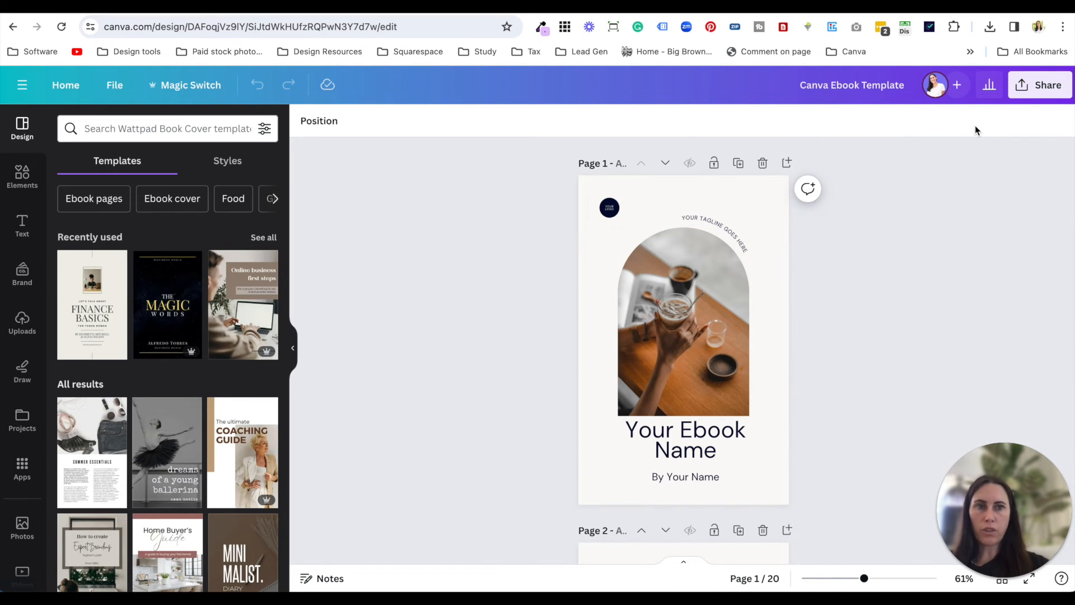
pyautogui.click(1040, 85)
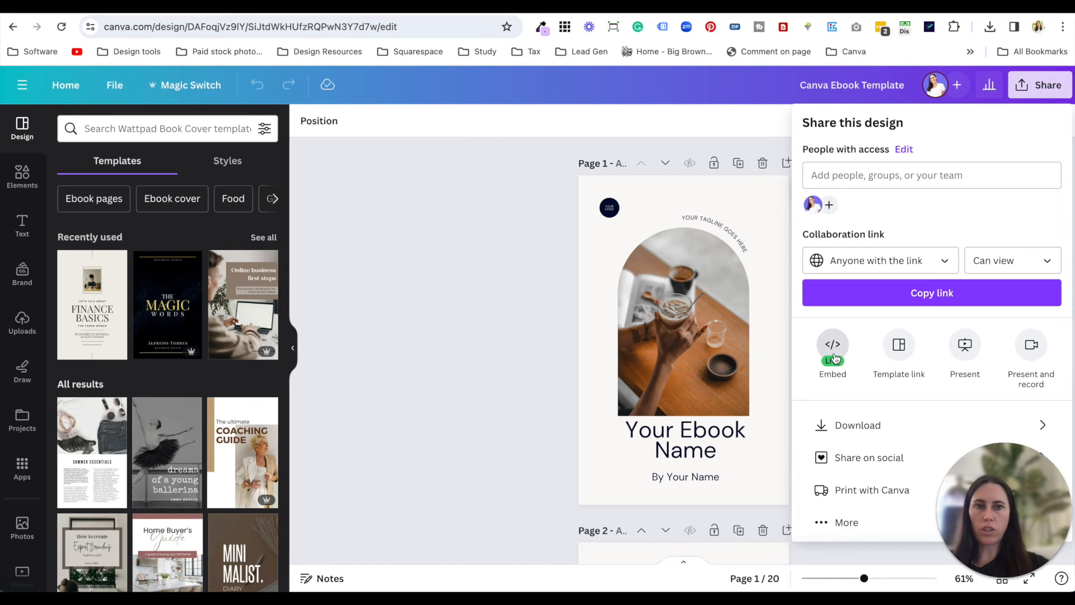
pyautogui.click(553, 341)
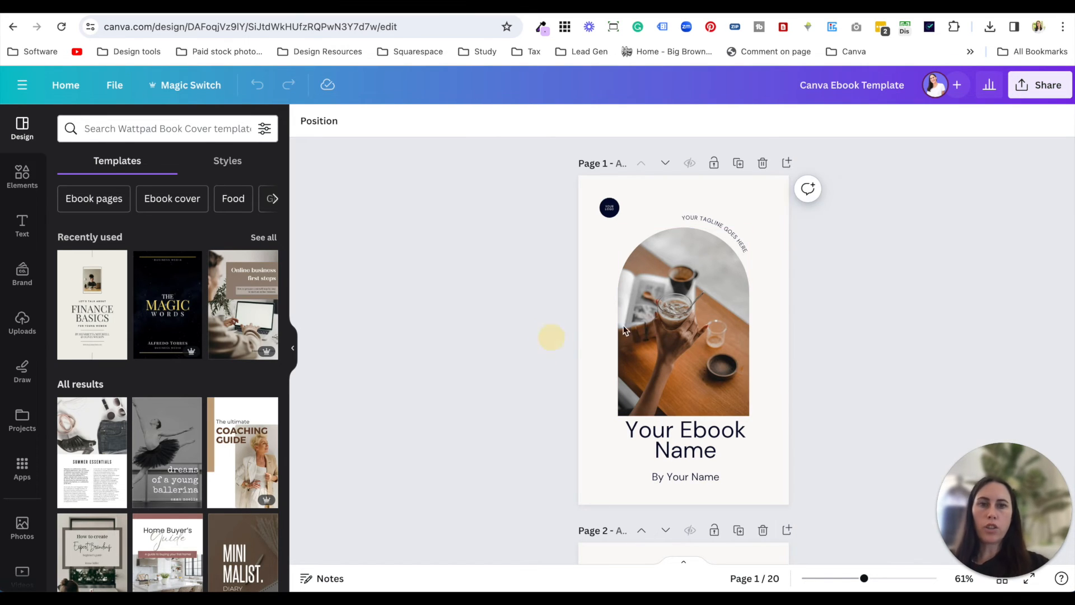
pyautogui.scroll(-20, 611, 351)
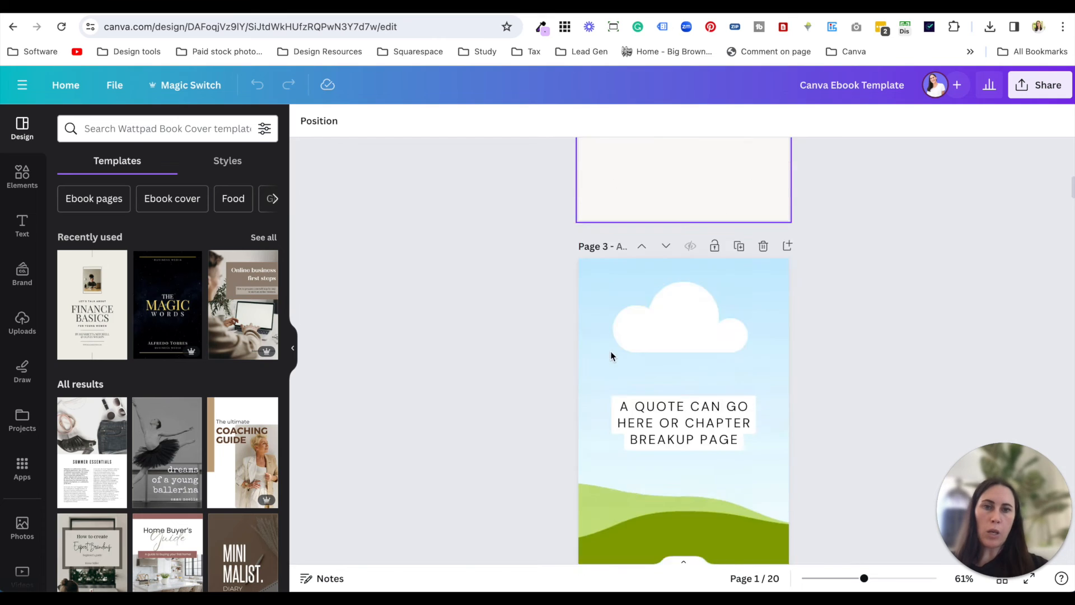
pyautogui.scroll(20, 611, 351)
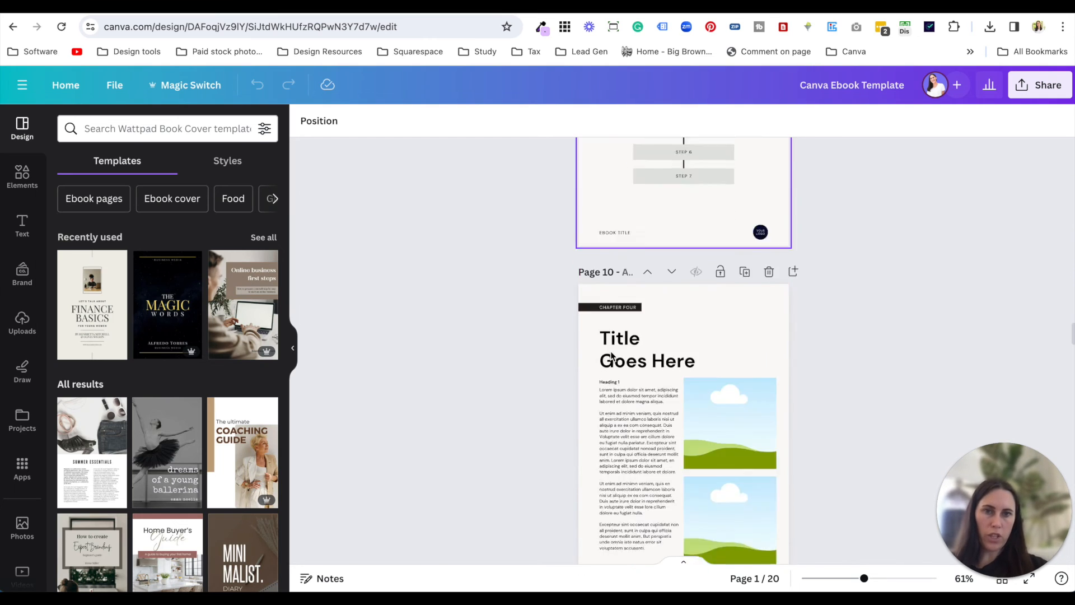
pyautogui.scroll(10, 611, 353)
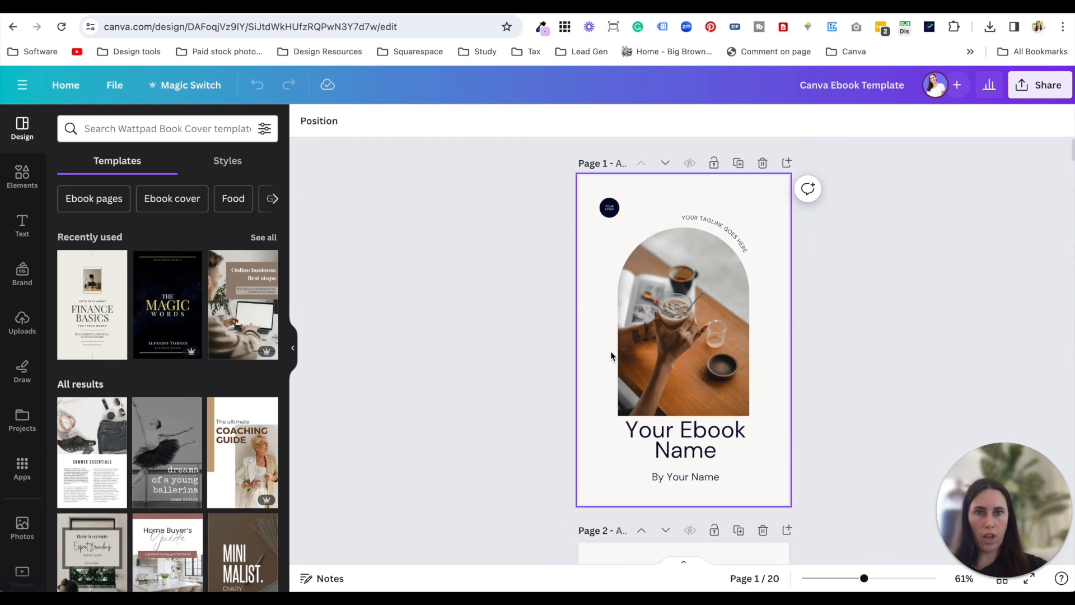
# - Make a copy of the "Canva Ebook Template" design
pyautogui.click(110, 87)
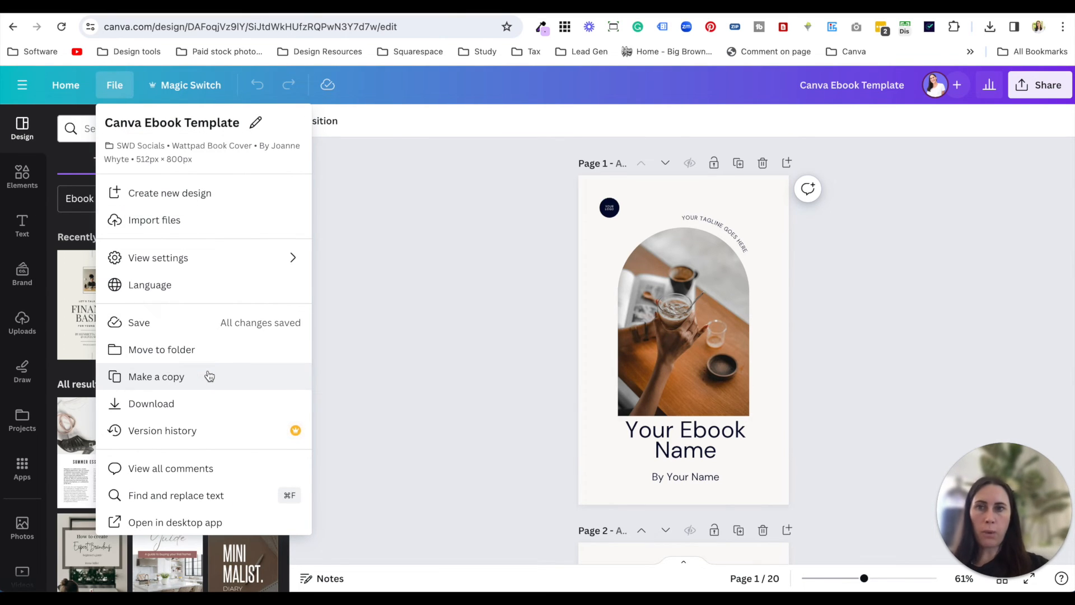
pyautogui.click(439, 364)
pyautogui.scroll(-10, 583, 394)
pyautogui.click(694, 176)
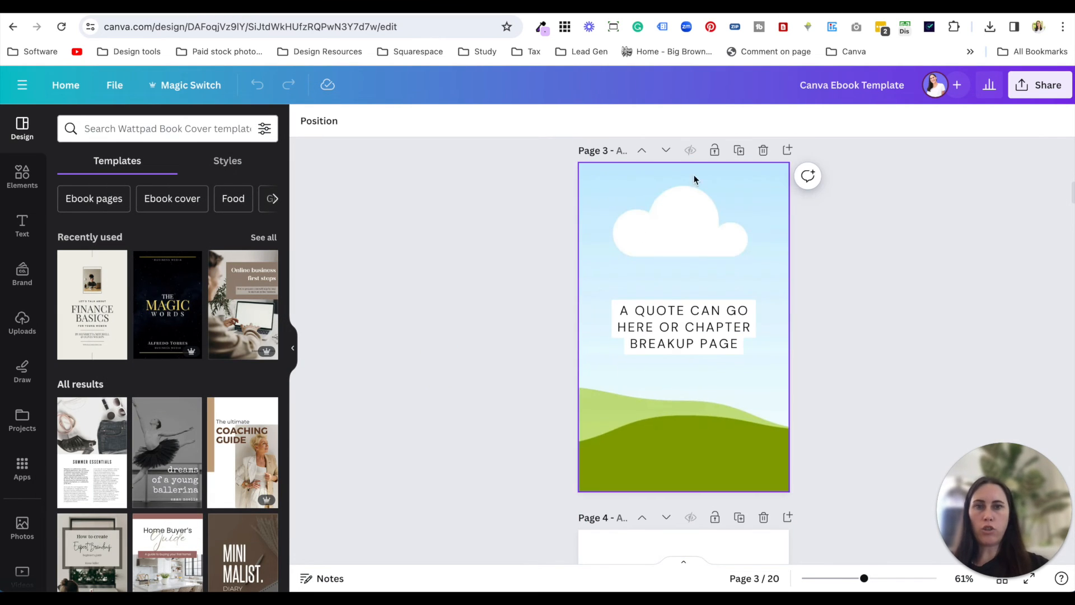
pyautogui.scroll(10, 377, 252)
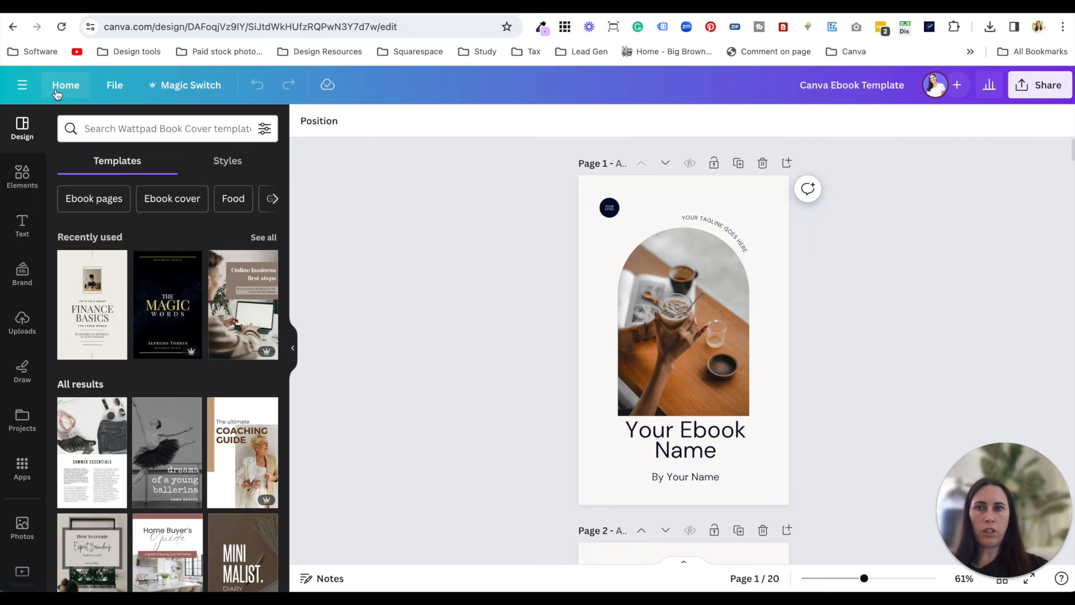
pyautogui.click(115, 90)
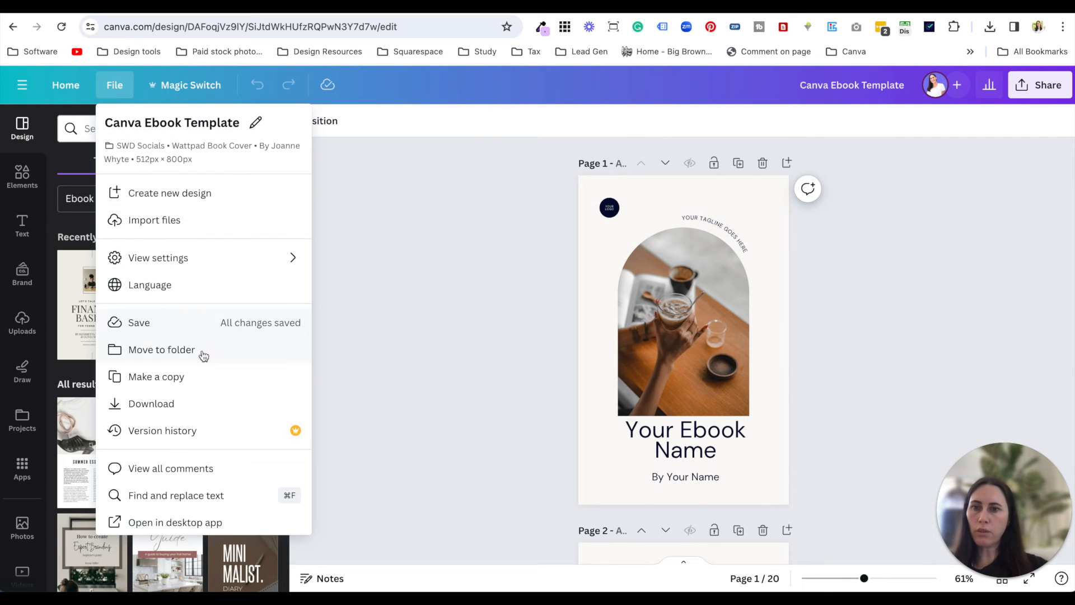
pyautogui.click(207, 374)
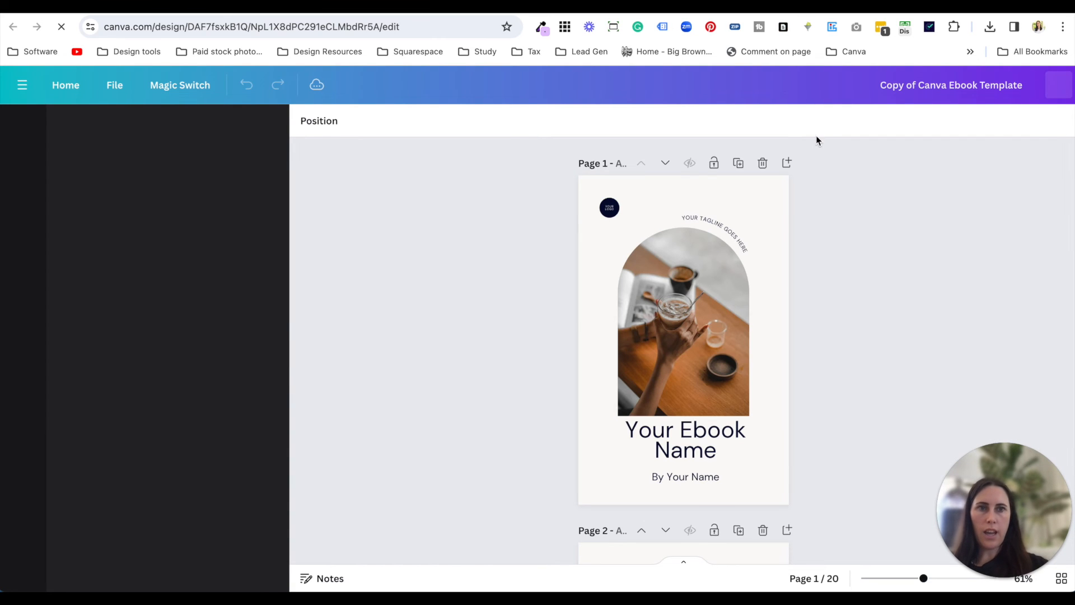
# - Rename the copied design as "Canva Ebook Template - Chapter Preview 4"
pyautogui.click(861, 89)
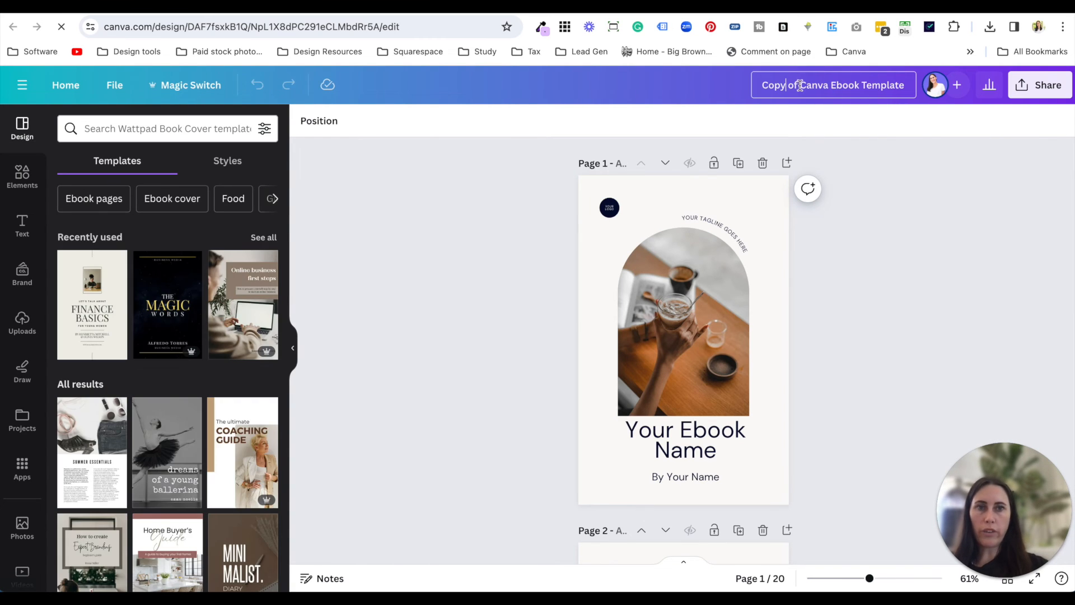
pyautogui.press('BackSpace')
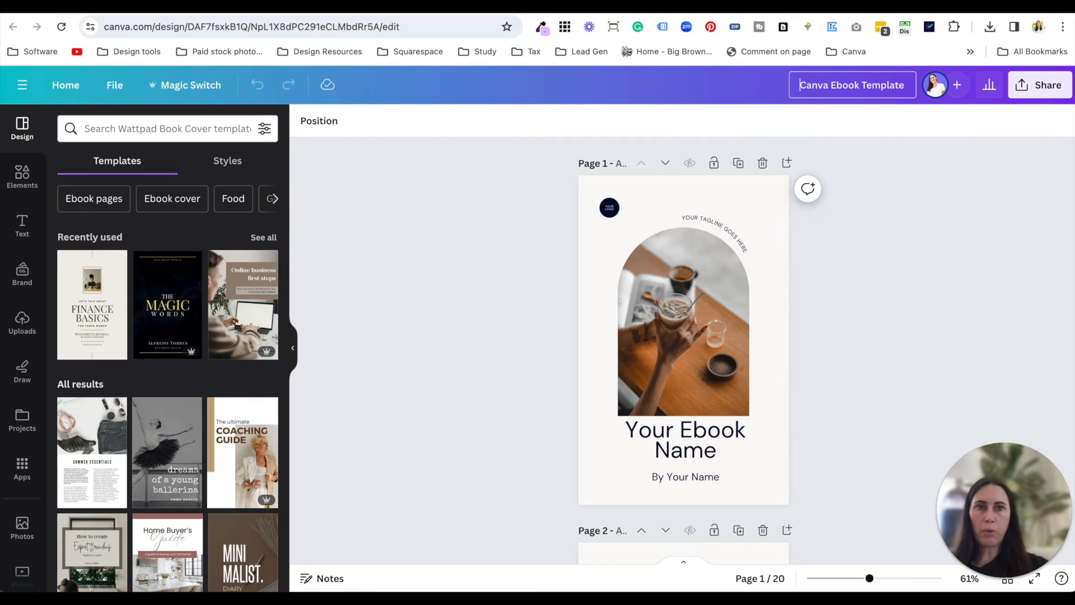
pyautogui.click(910, 87)
pyautogui.write('- Chap')
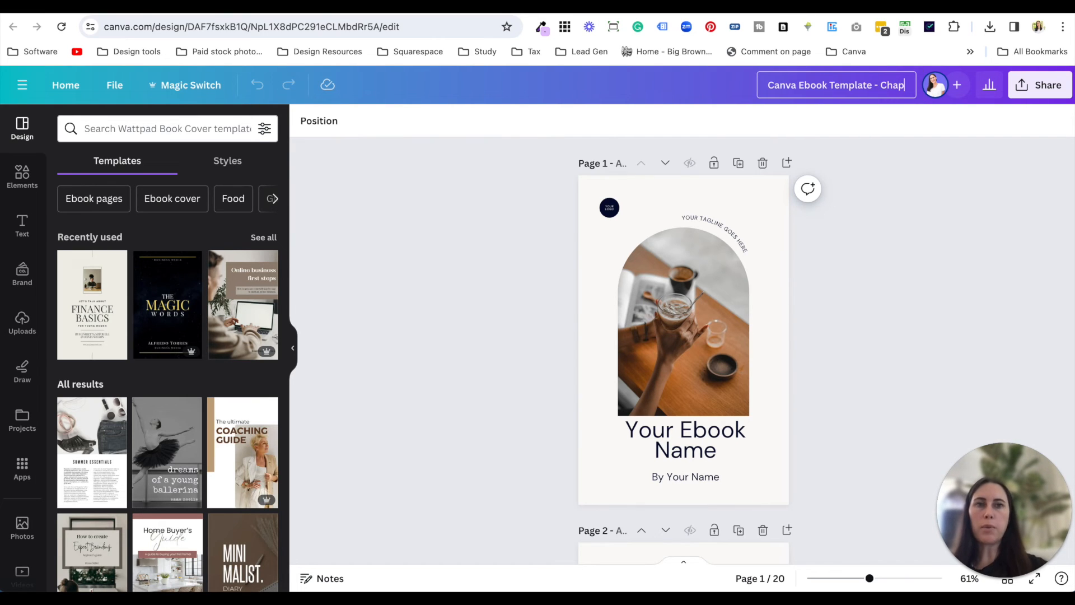
pyautogui.write('ter Preview')
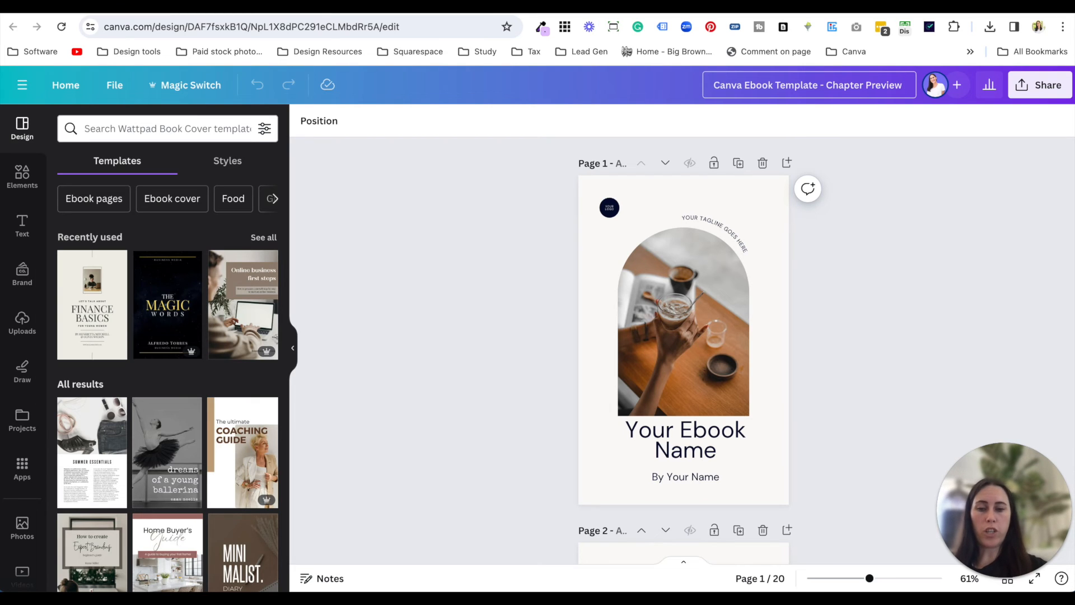
pyautogui.write(' 4')
pyautogui.click(930, 204)
# - Delete the surplus early pages after the Contents page in the chapter preview copy
pyautogui.scroll(-4, 804, 434)
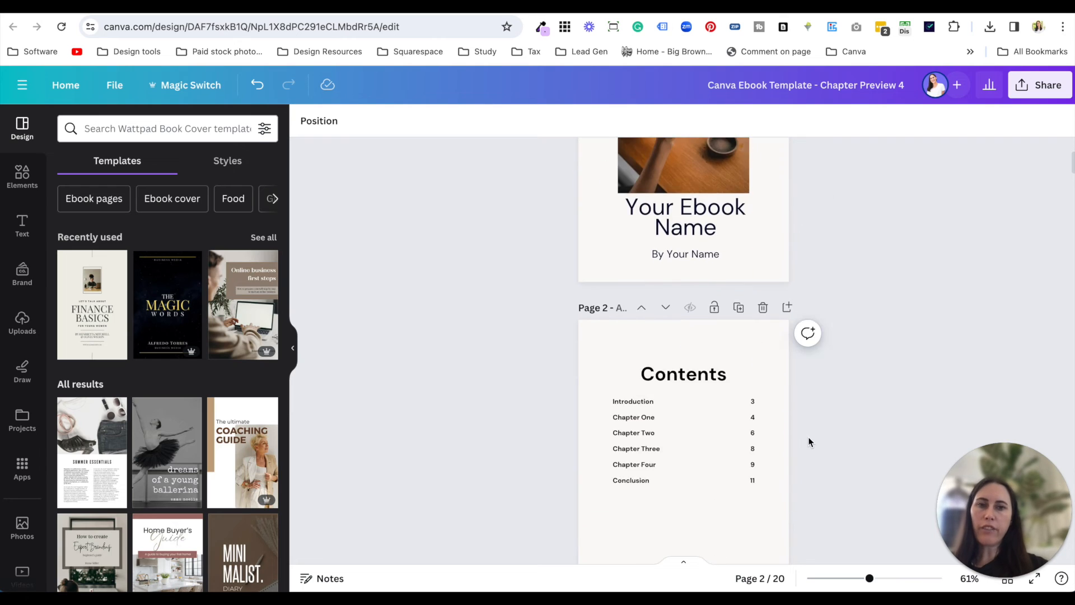
pyautogui.scroll(-2, 811, 417)
pyautogui.scroll(-6, 821, 330)
pyautogui.scroll(-1, 816, 323)
pyautogui.click(763, 207)
pyautogui.click(763, 207)
pyautogui.click(763, 207)
# - Delete every page from Chapter Three onward, keeping only the first four pages of the preview
pyautogui.scroll(-10, 760, 325)
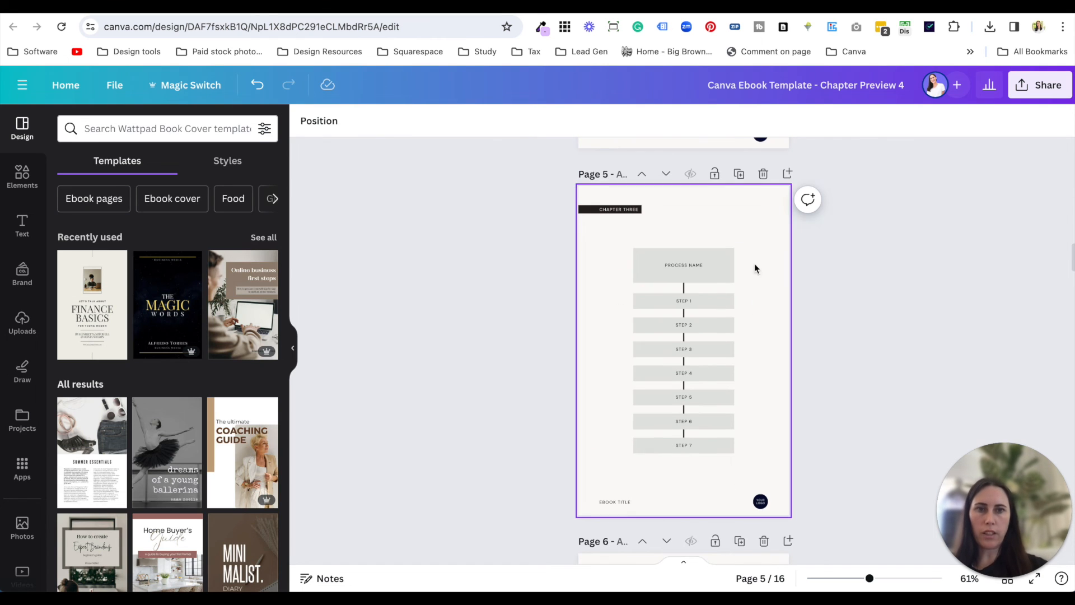
pyautogui.click(763, 173)
pyautogui.click(763, 174)
pyautogui.click(762, 173)
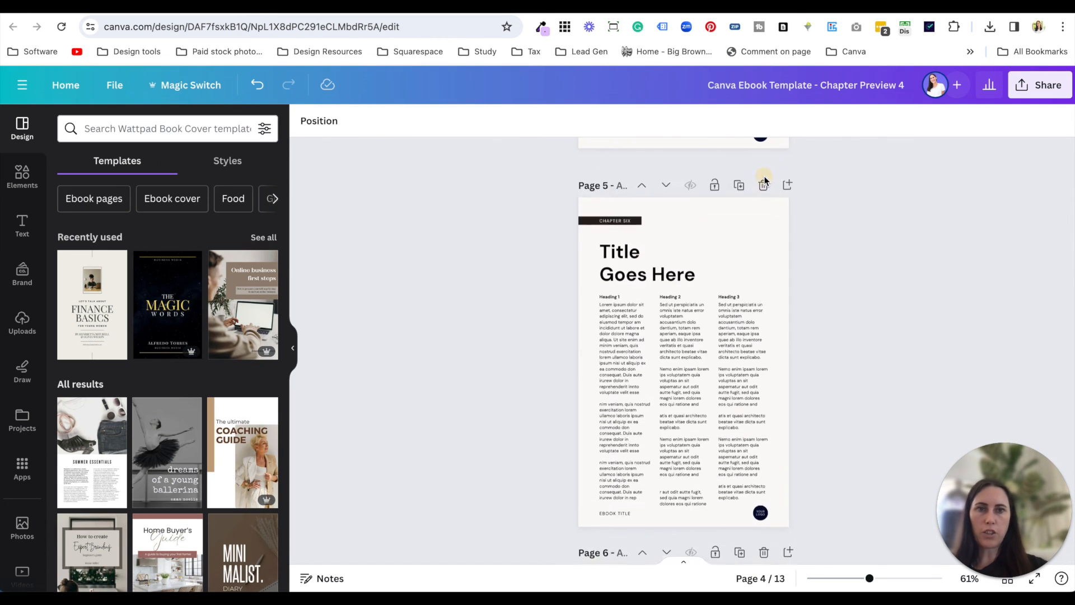
pyautogui.click(764, 180)
pyautogui.click(764, 181)
pyautogui.click(764, 180)
pyautogui.click(764, 179)
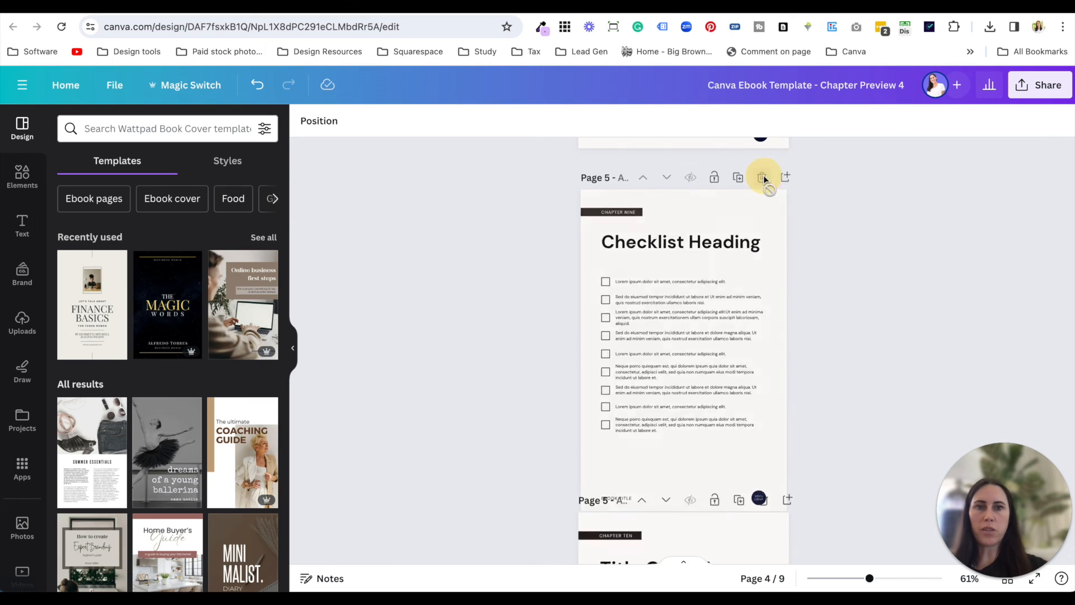
pyautogui.click(763, 178)
pyautogui.click(763, 178)
pyautogui.click(763, 178)
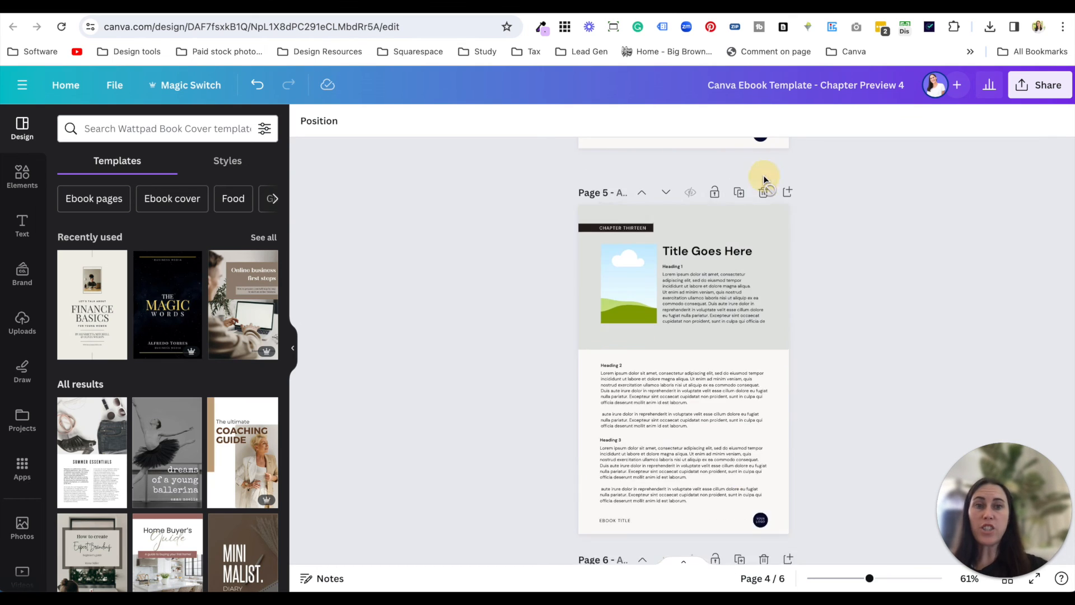
pyautogui.click(764, 176)
pyautogui.click(763, 176)
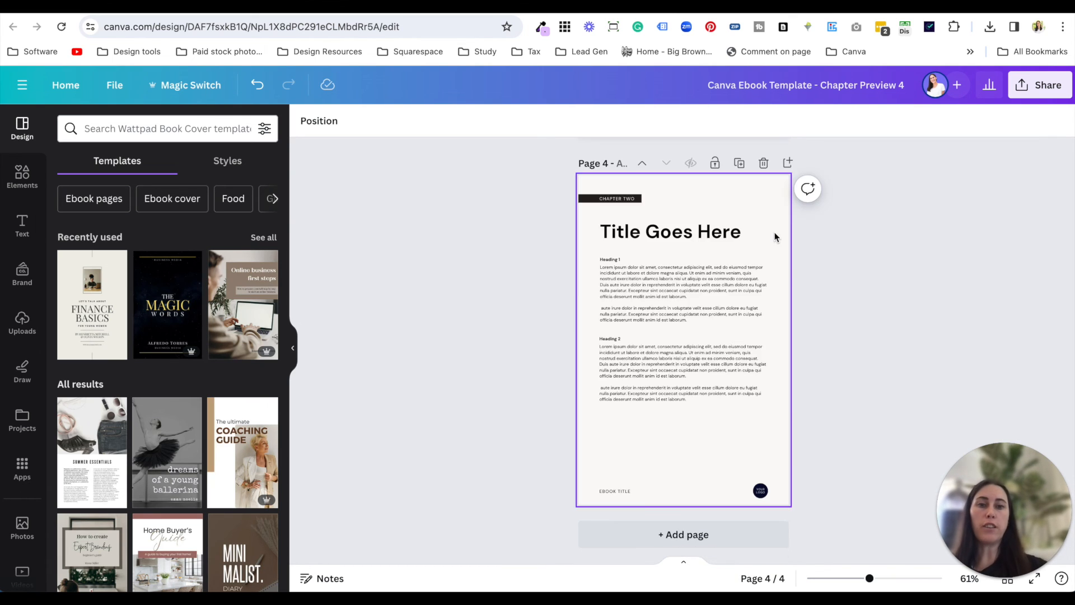
# - Create an embed for the four-page chapter preview design and copy its HTML embed code
pyautogui.scroll(15, 804, 297)
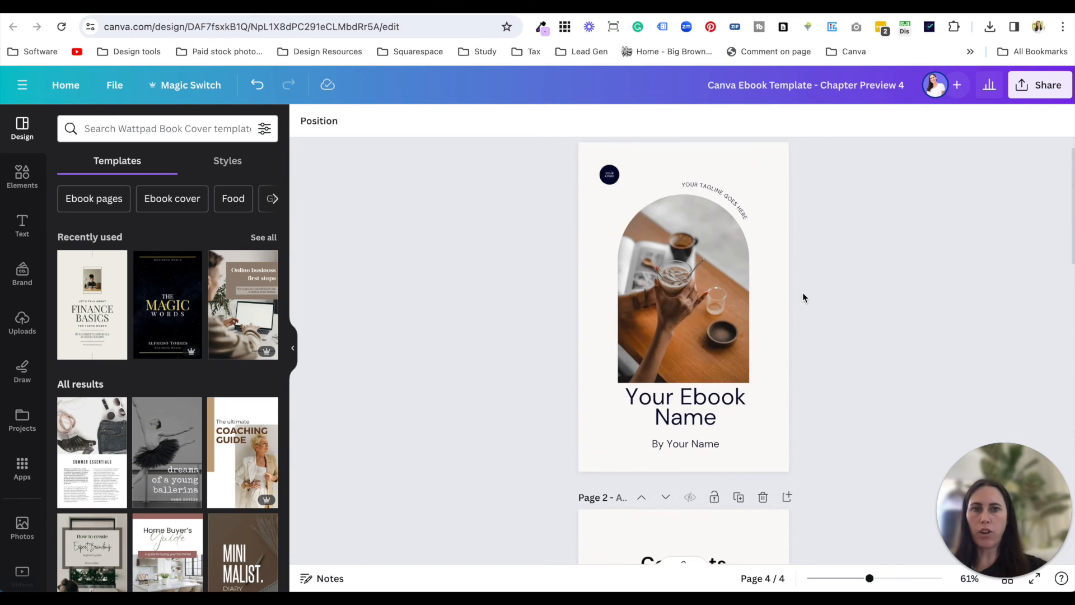
pyautogui.scroll(1, 802, 292)
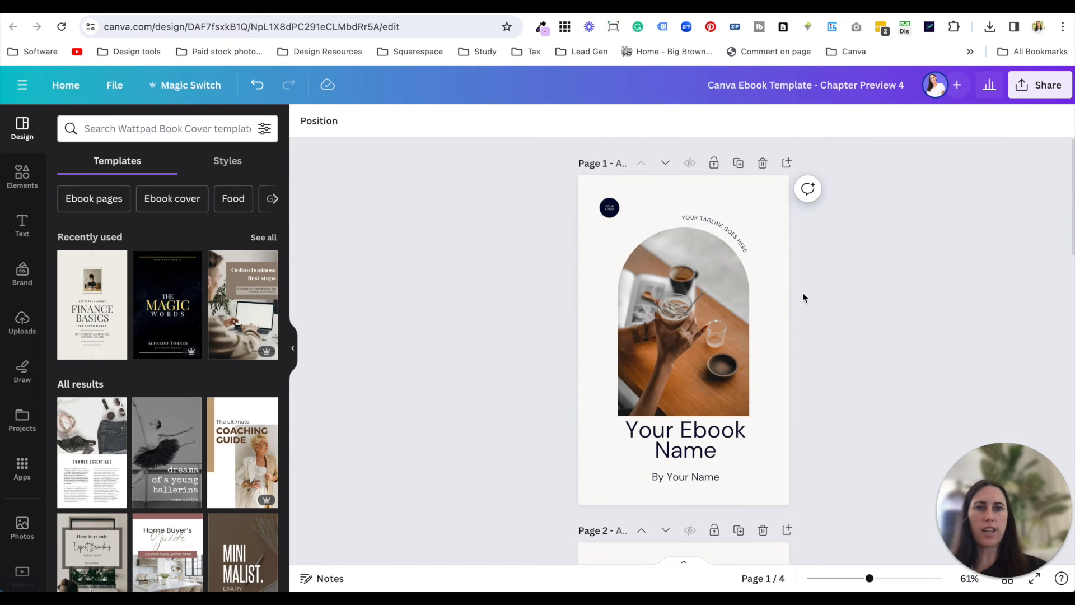
pyautogui.click(1038, 90)
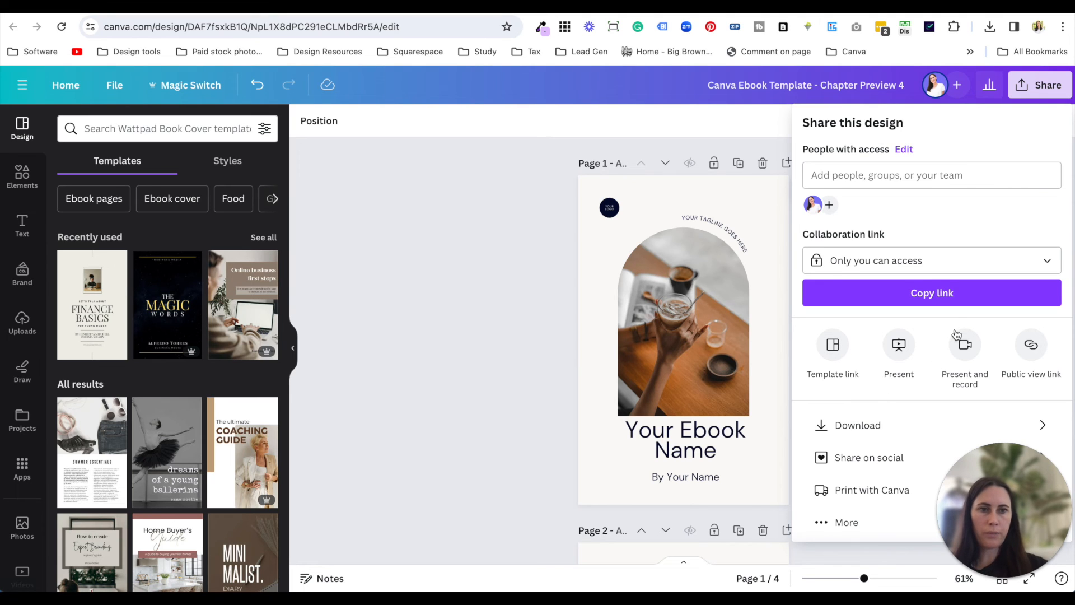
pyautogui.scroll(-1, 957, 326)
pyautogui.click(846, 518)
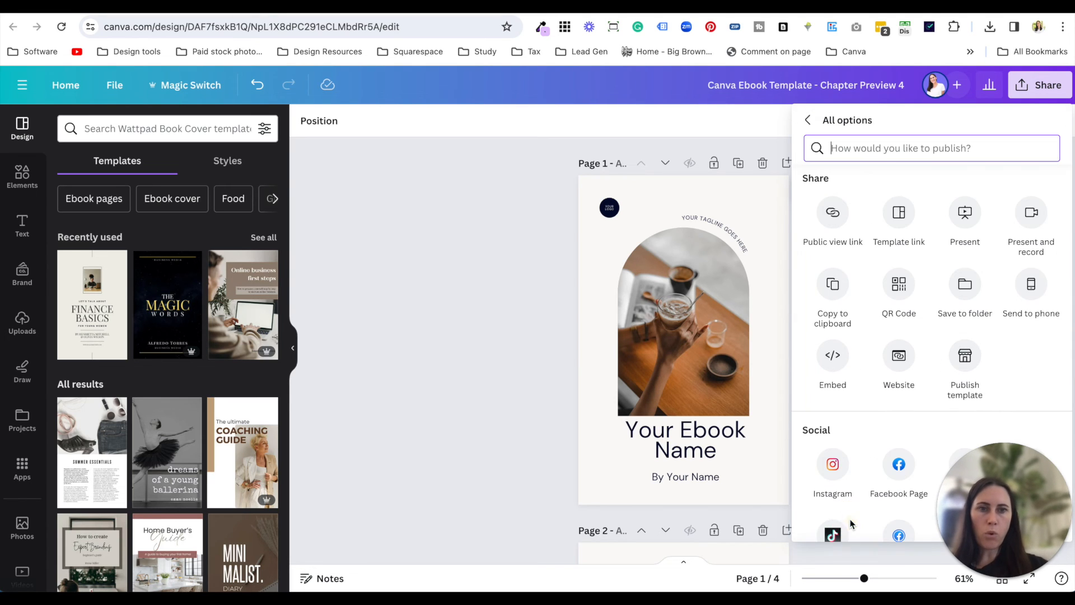
pyautogui.click(833, 358)
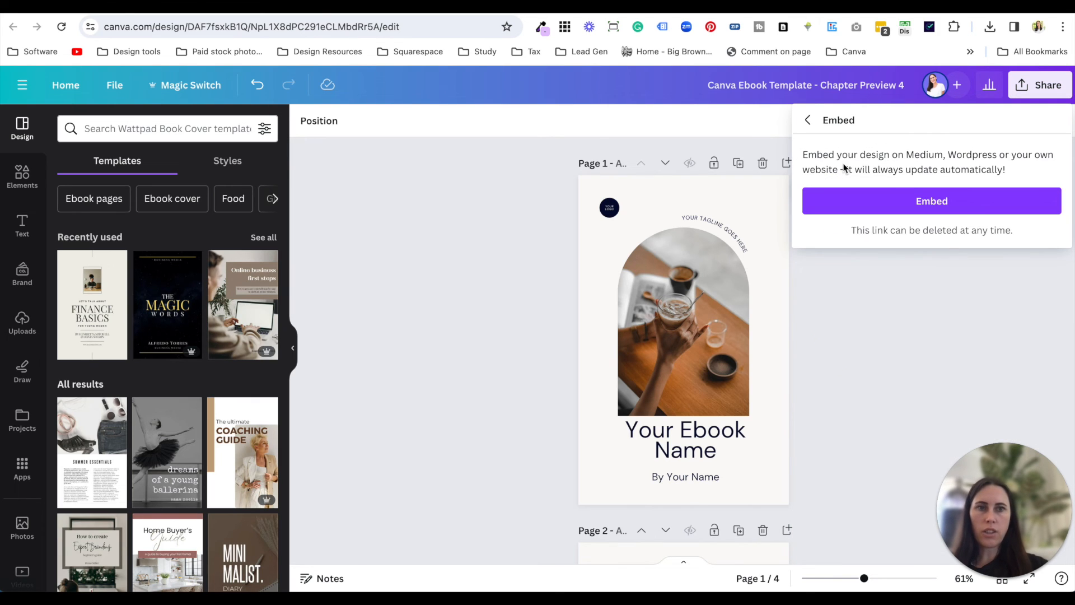
pyautogui.click(924, 201)
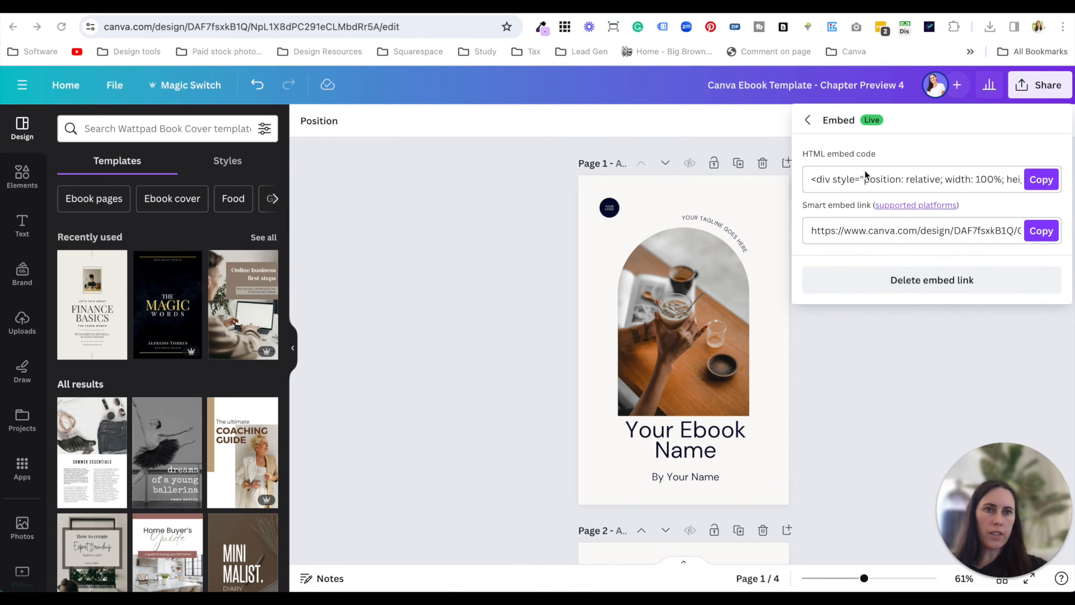
pyautogui.click(1033, 181)
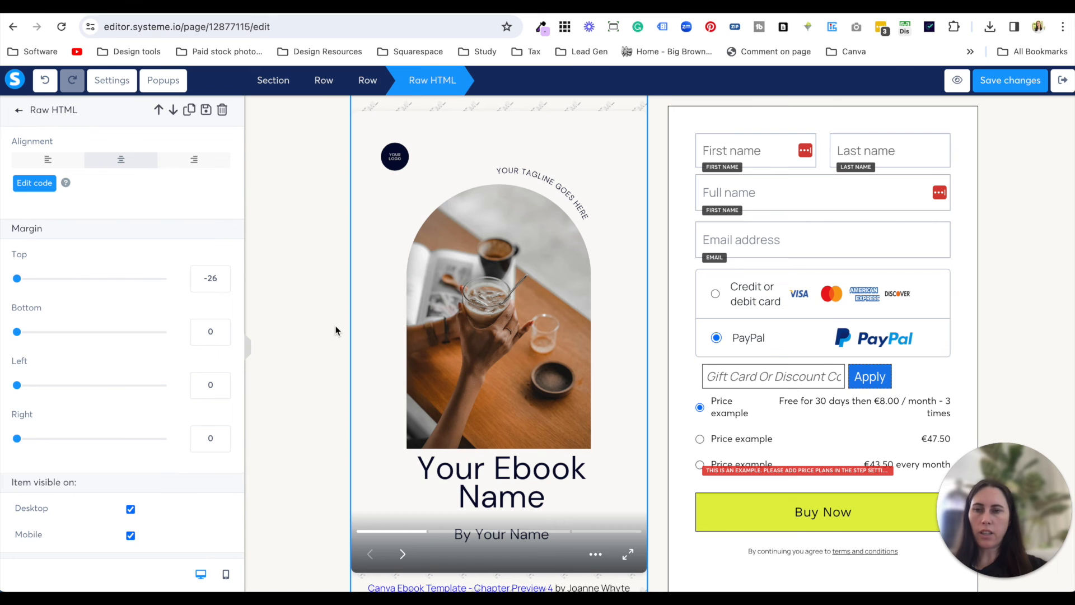
# - Replace the Raw HTML element's code with the copied Canva chapter preview embed code and save it
pyautogui.click(27, 186)
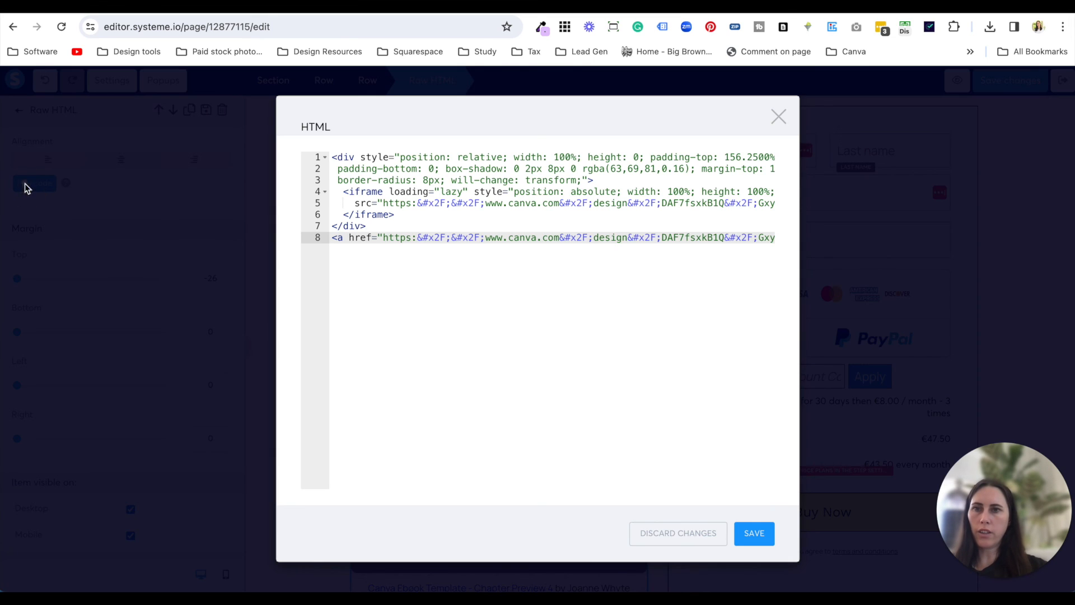
pyautogui.click(441, 243)
pyautogui.press('super+a')
pyautogui.press('super+v')
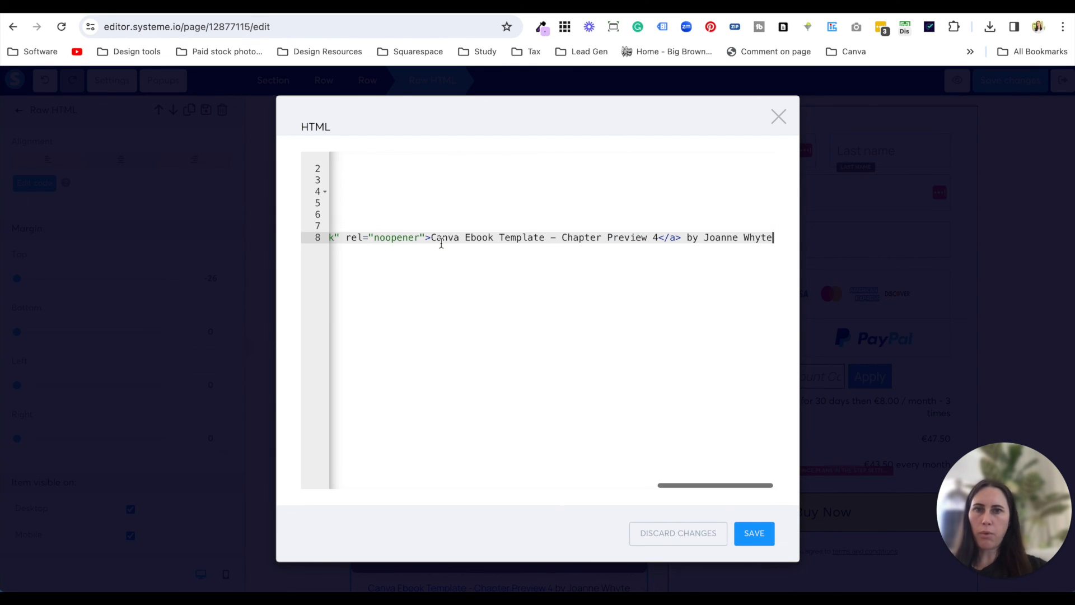
pyautogui.click(754, 534)
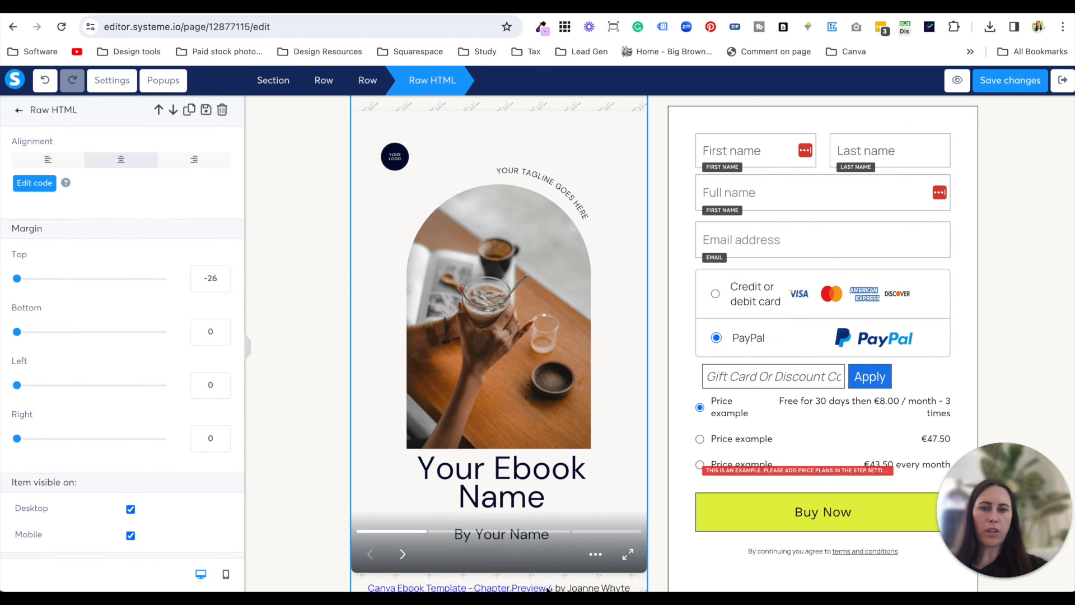
# - Preview the first-chapter page and page through the embedded chapter preview to its last page and back to the cover
pyautogui.click(959, 79)
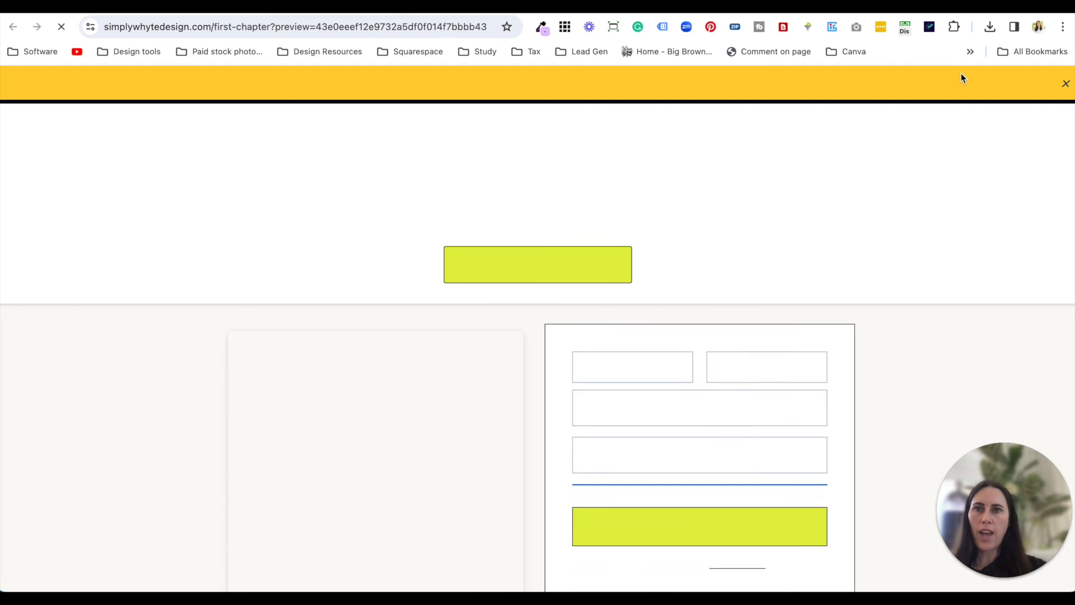
pyautogui.scroll(-5, 536, 440)
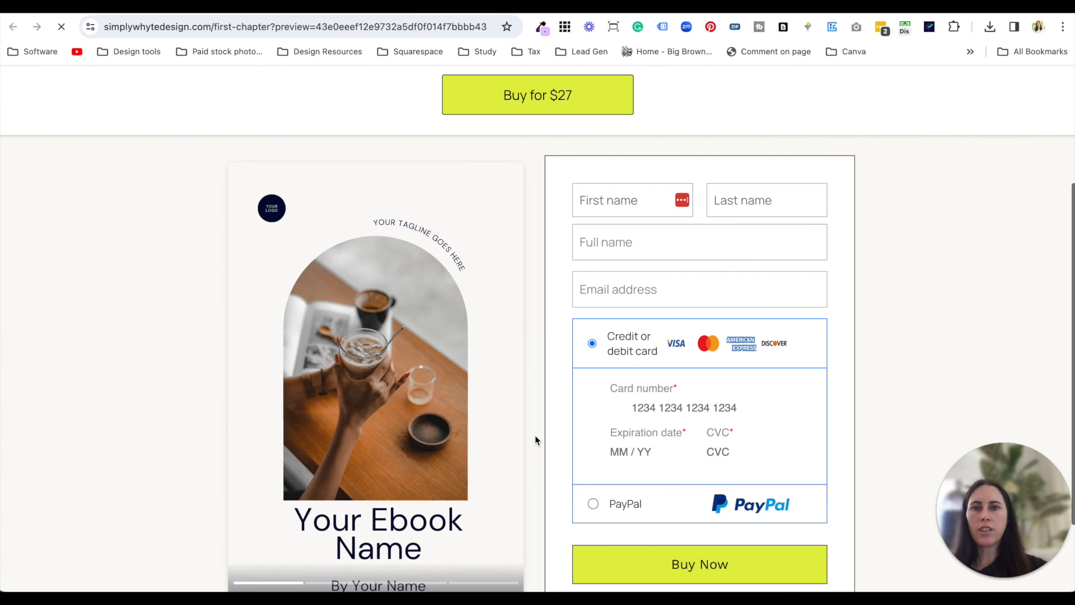
pyautogui.click(279, 507)
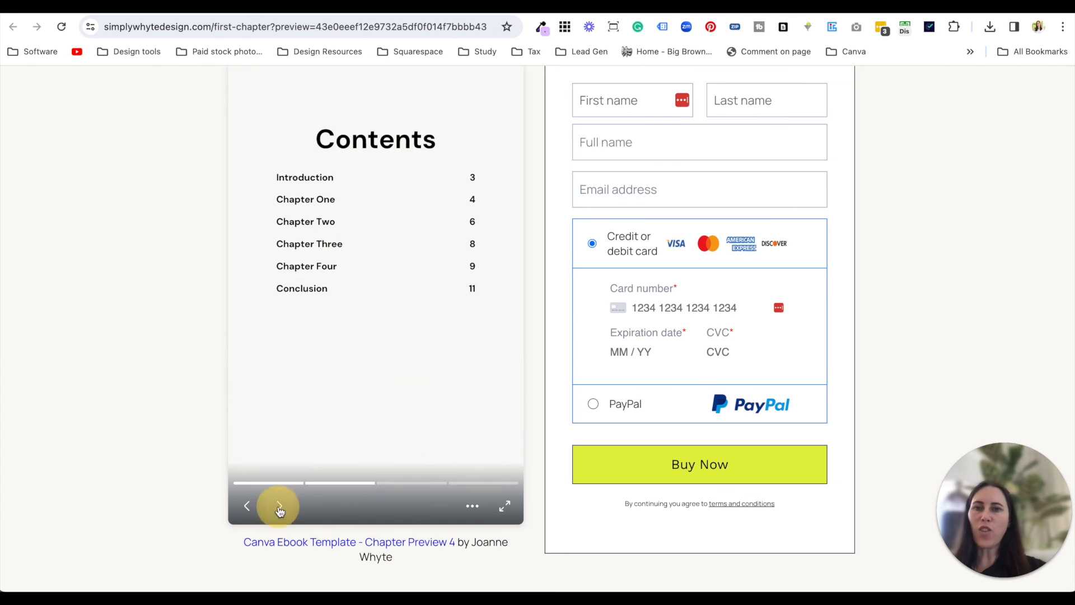
pyautogui.click(279, 507)
pyautogui.click(279, 507)
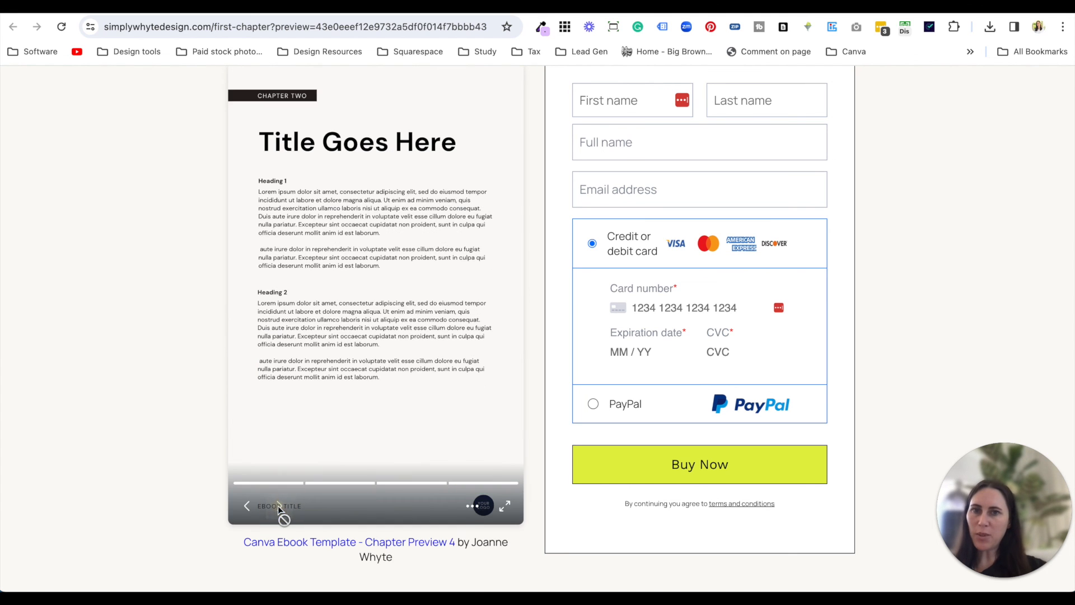
pyautogui.click(248, 506)
pyautogui.click(248, 506)
pyautogui.click(248, 507)
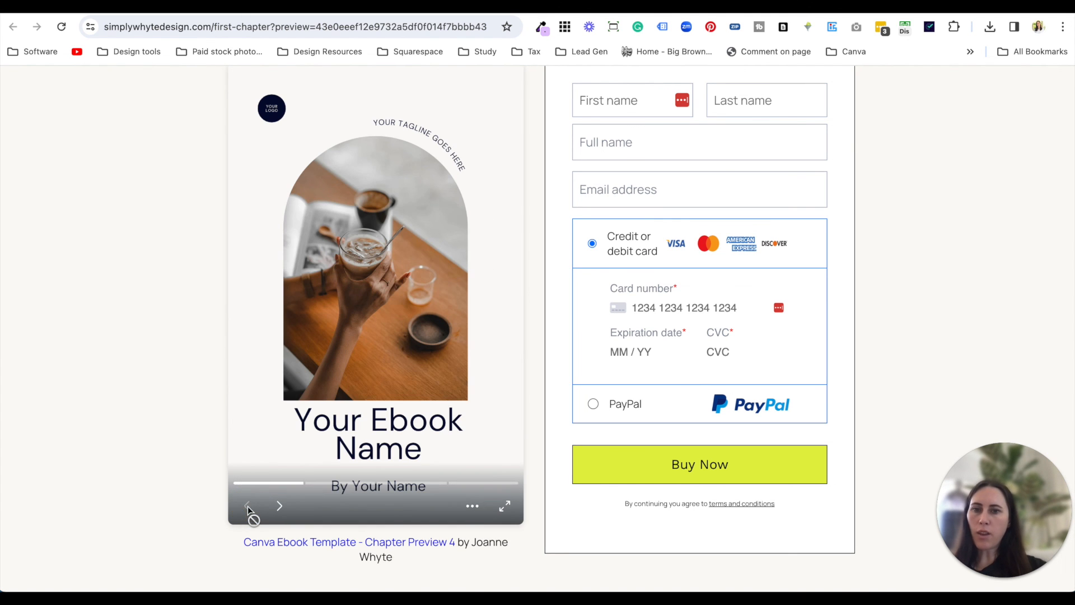
# - View the embedded preview's Contents page in full screen, and return to the page preview
pyautogui.click(280, 506)
pyautogui.scroll(1, 375, 392)
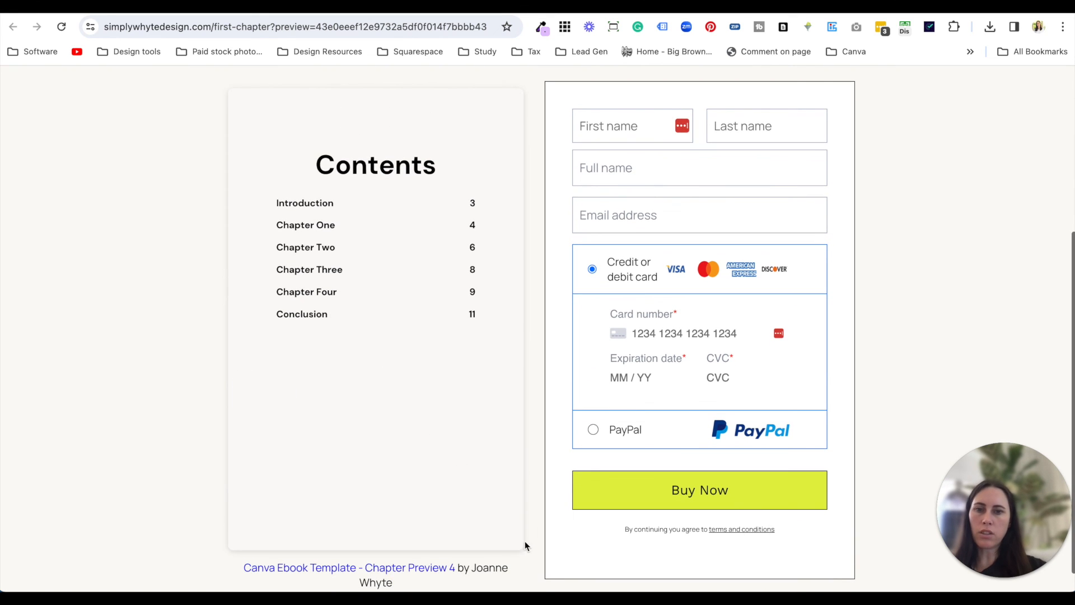
pyautogui.click(245, 532)
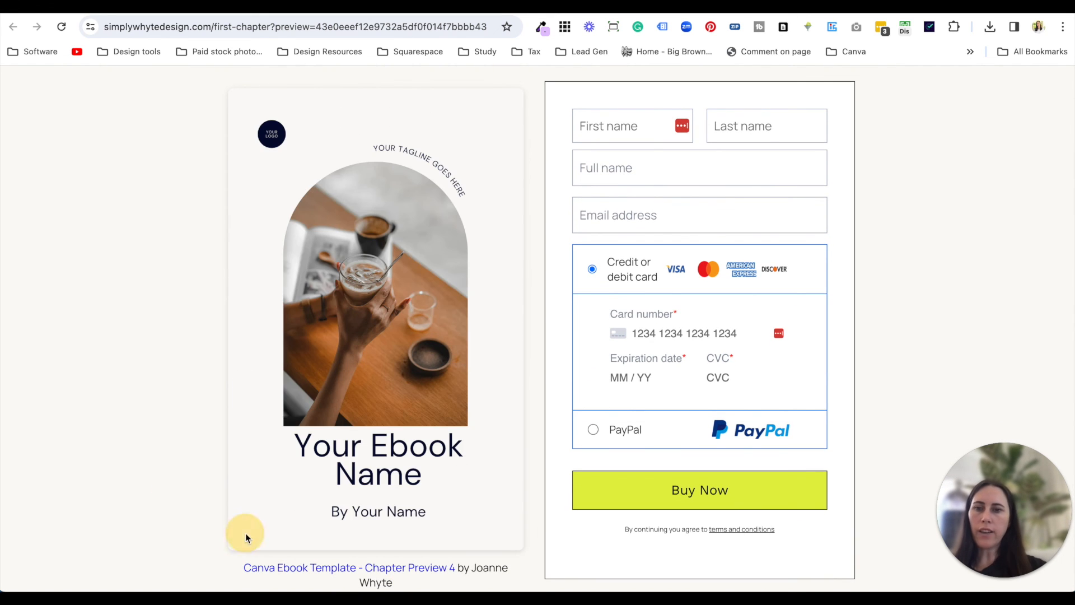
pyautogui.click(369, 459)
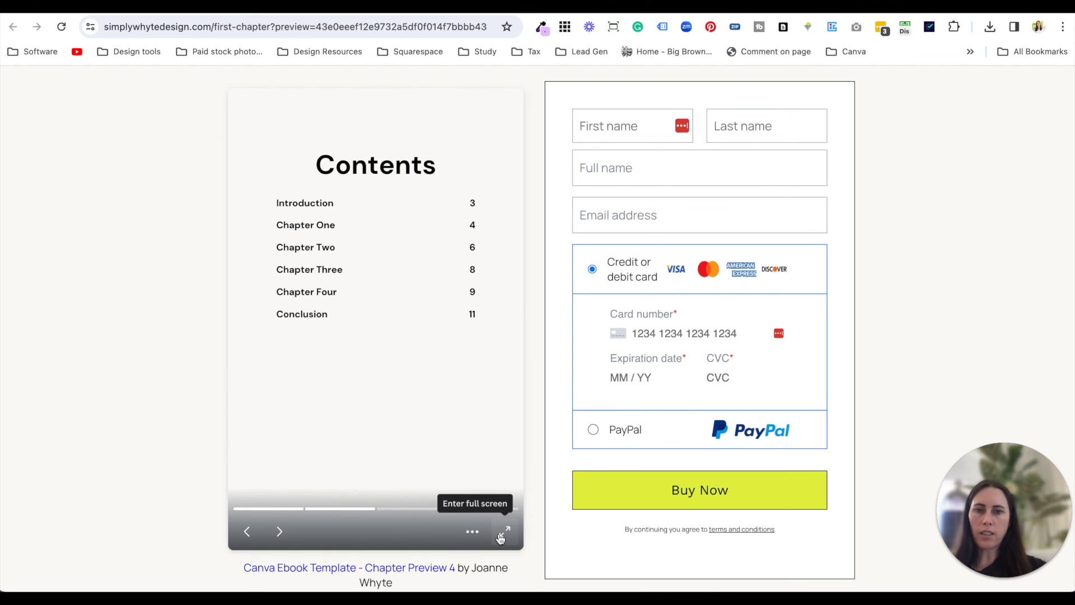
pyautogui.click(501, 537)
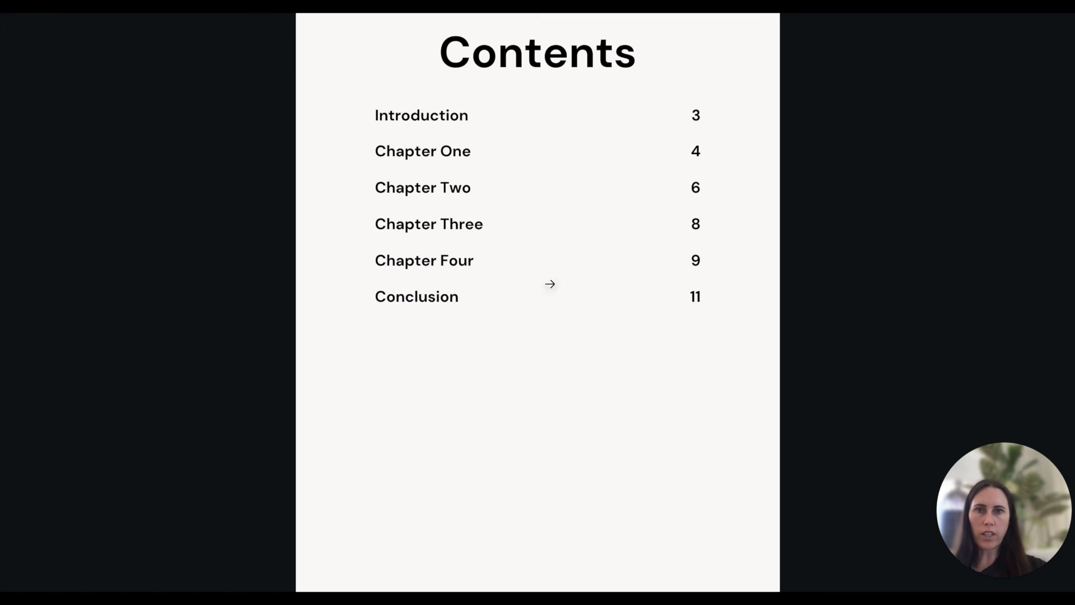
pyautogui.press('Escape')
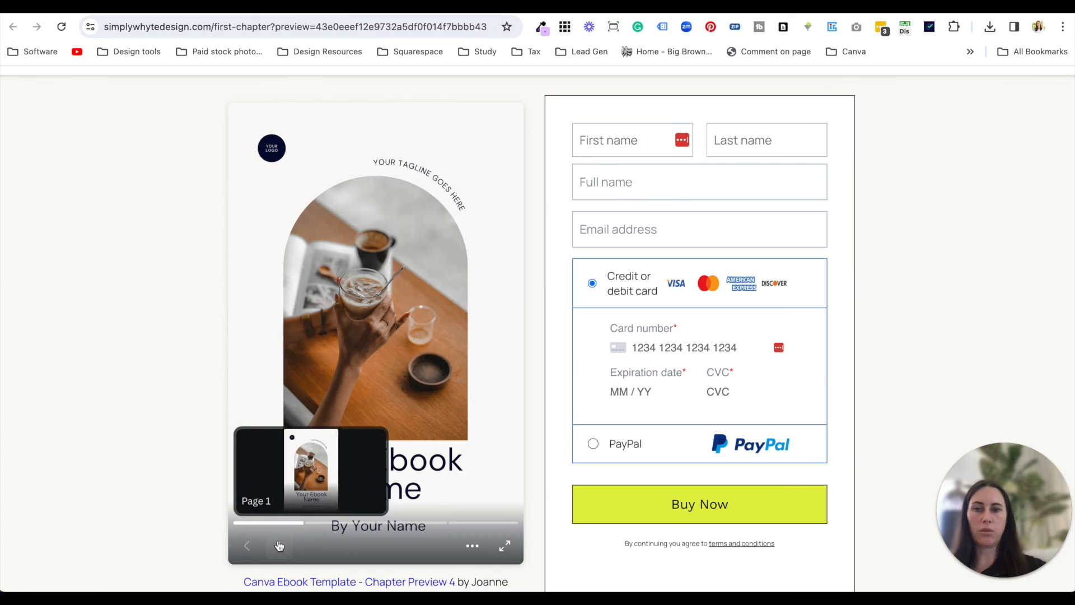
# - Check the embed's page navigation by going forward to the Chapter Two page and back to the cover repeatedly
pyautogui.click(278, 544)
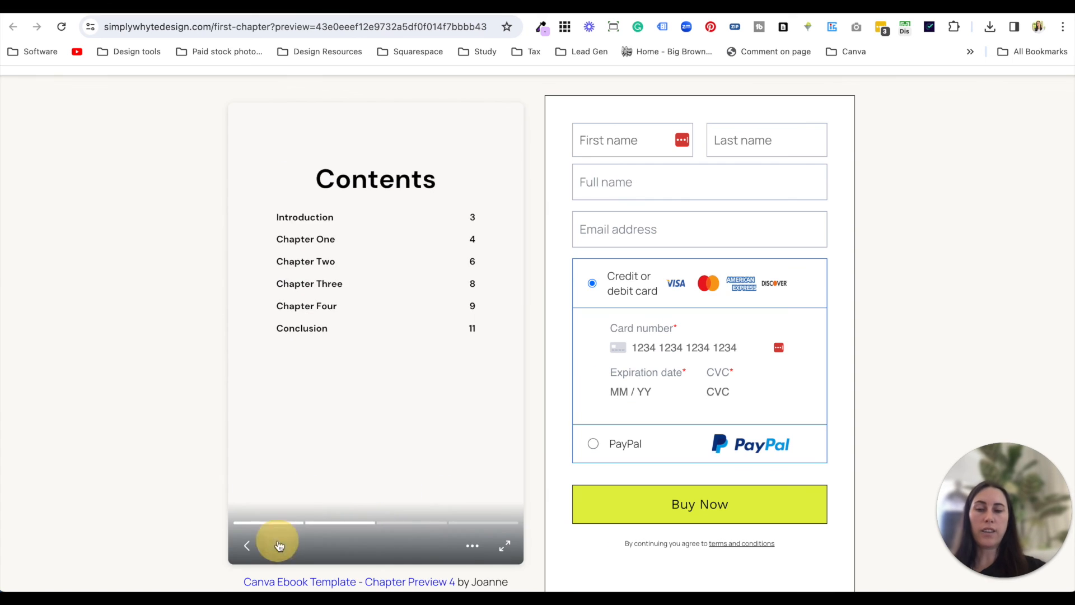
pyautogui.click(278, 543)
pyautogui.click(279, 545)
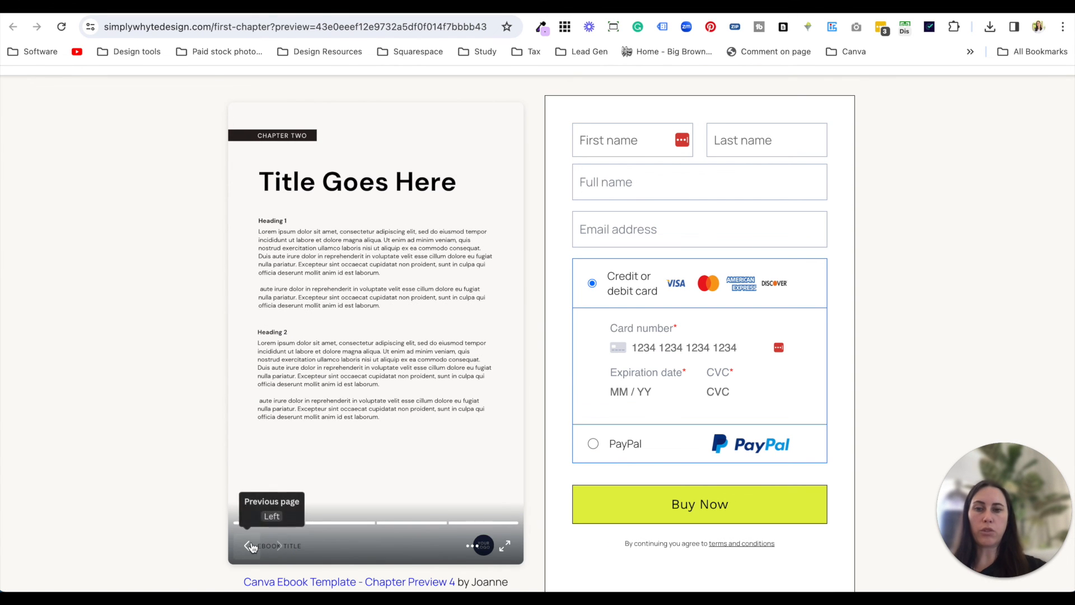
pyautogui.click(252, 547)
pyautogui.click(252, 547)
pyautogui.click(252, 547)
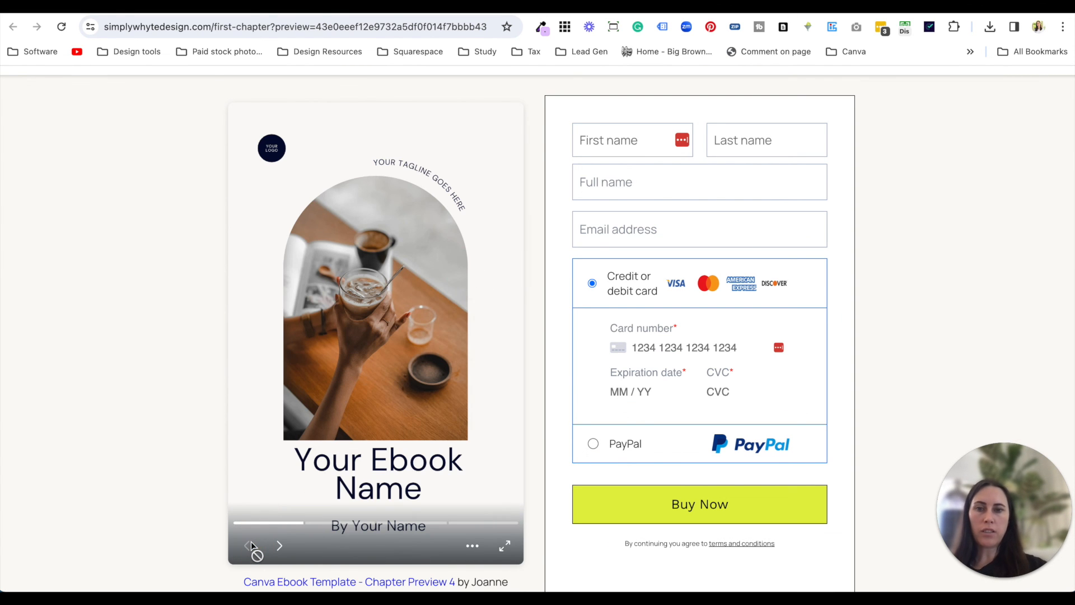
pyautogui.click(280, 545)
pyautogui.click(280, 546)
pyautogui.click(280, 546)
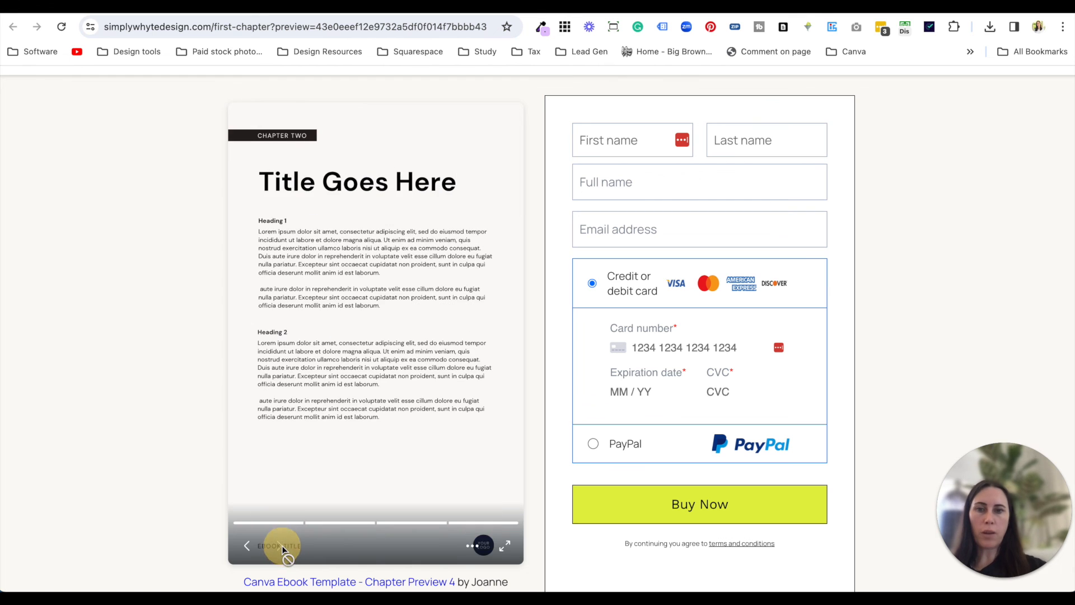
pyautogui.click(246, 546)
pyautogui.click(246, 547)
pyautogui.click(246, 547)
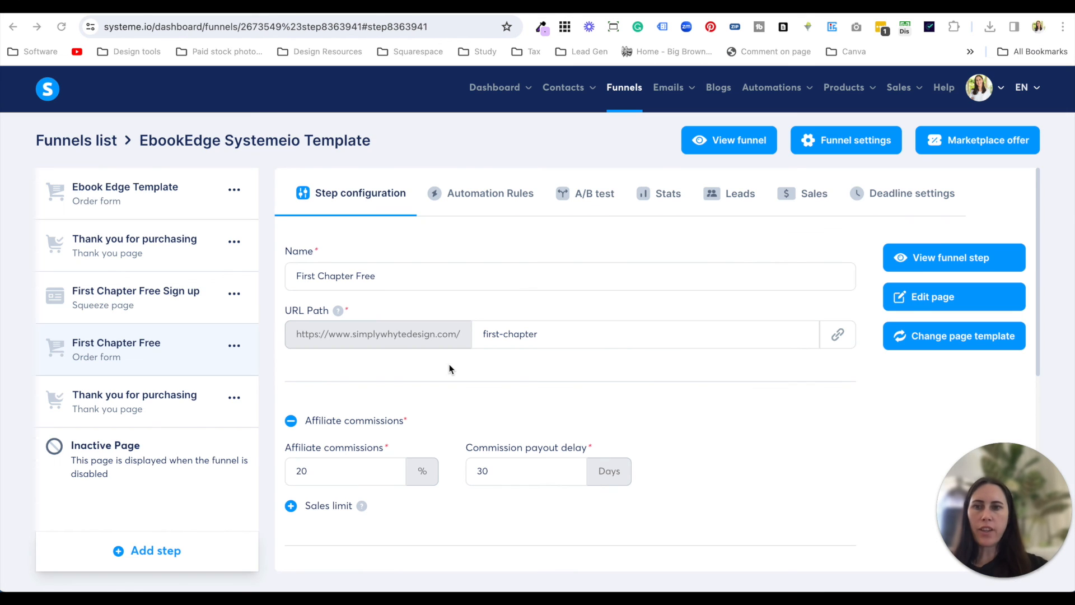
# - Copy the Ebook Edge Template step's URL and open that live sales page in a new browser tab
pyautogui.click(179, 197)
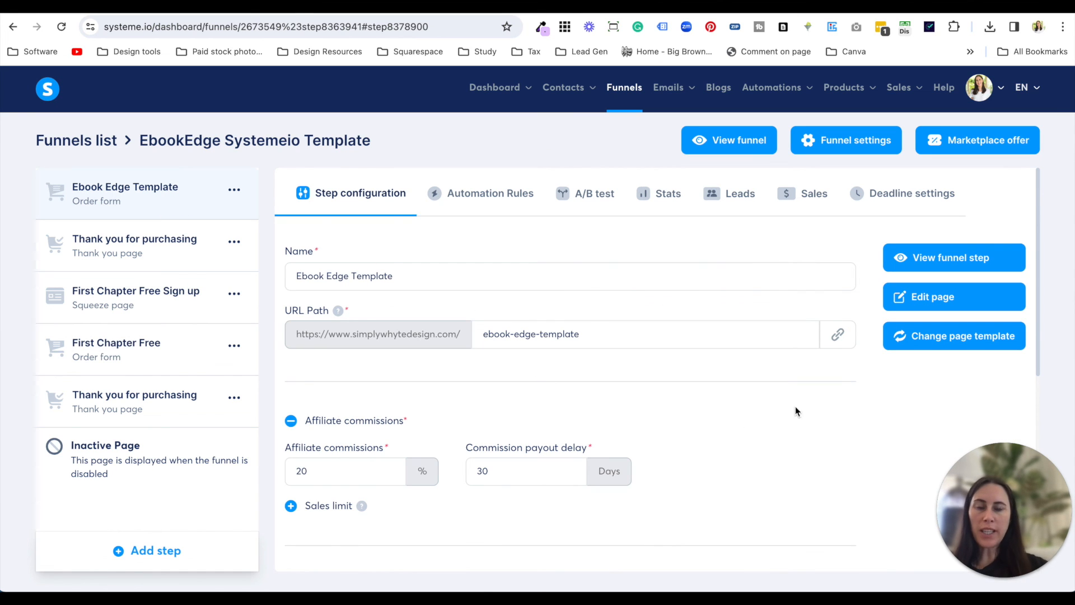
pyautogui.click(843, 338)
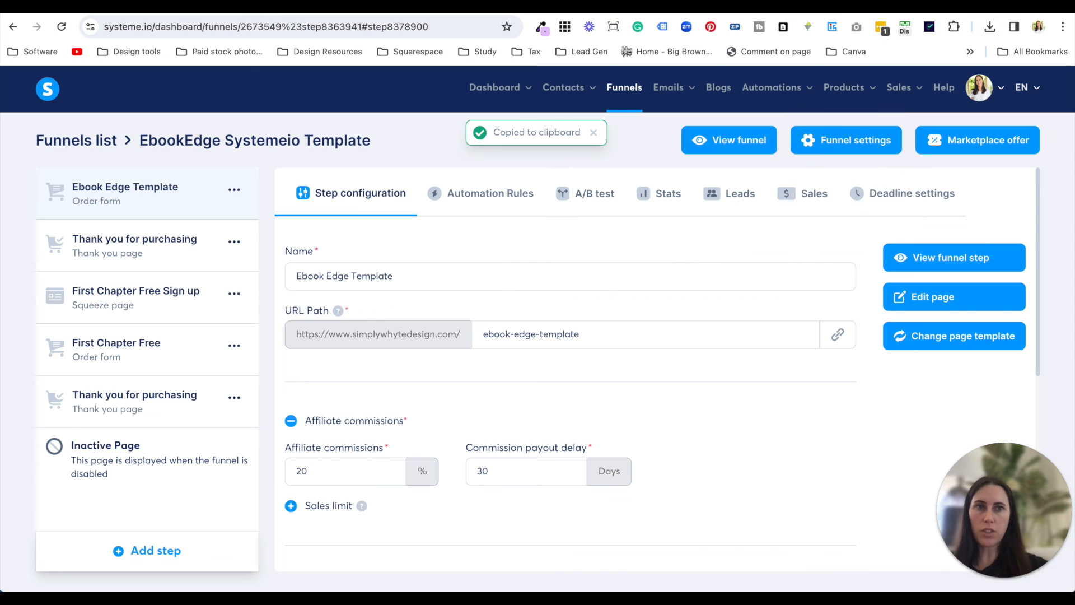
pyautogui.press('super+t')
pyautogui.press('super+v')
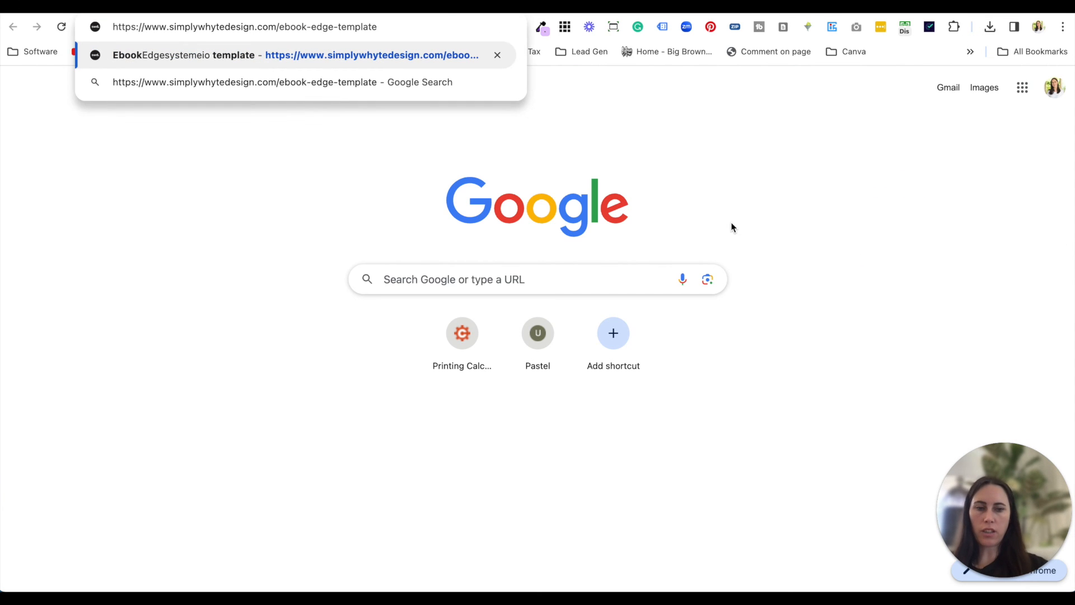
pyautogui.press('Return')
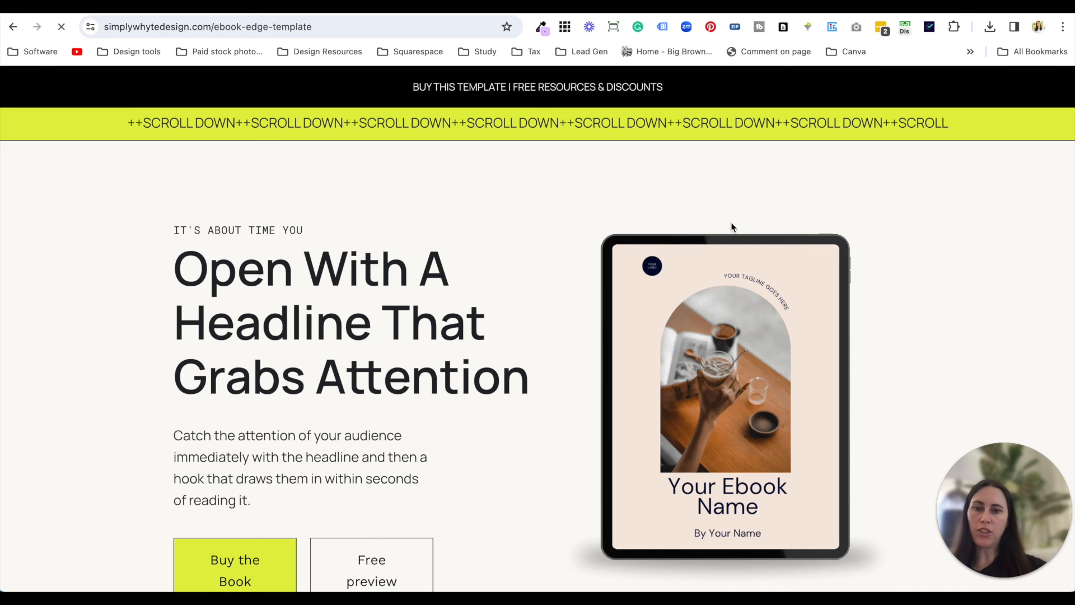
pyautogui.scroll(-4, 519, 319)
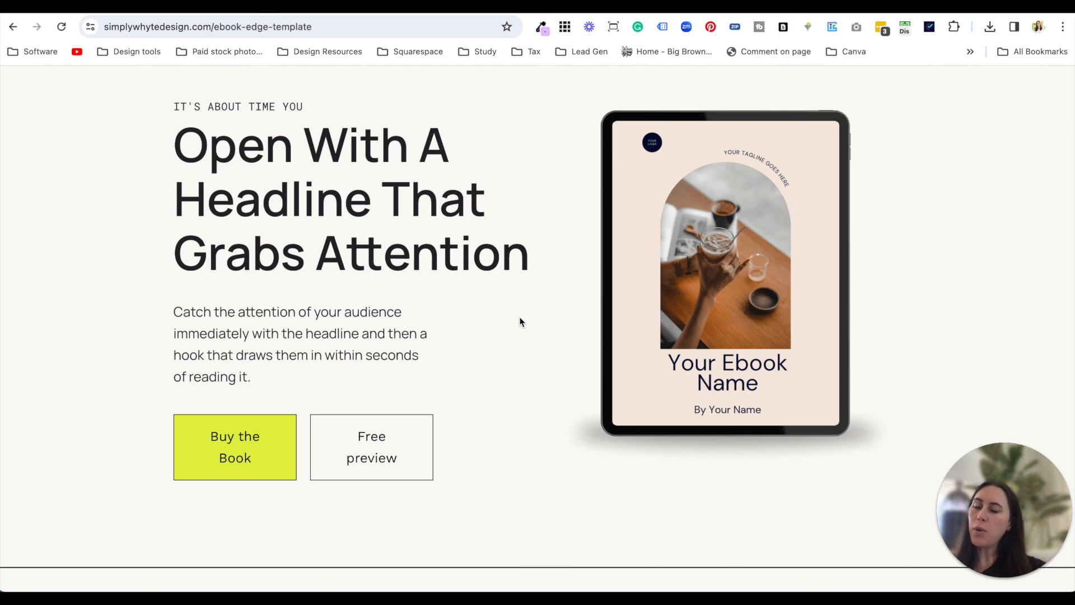